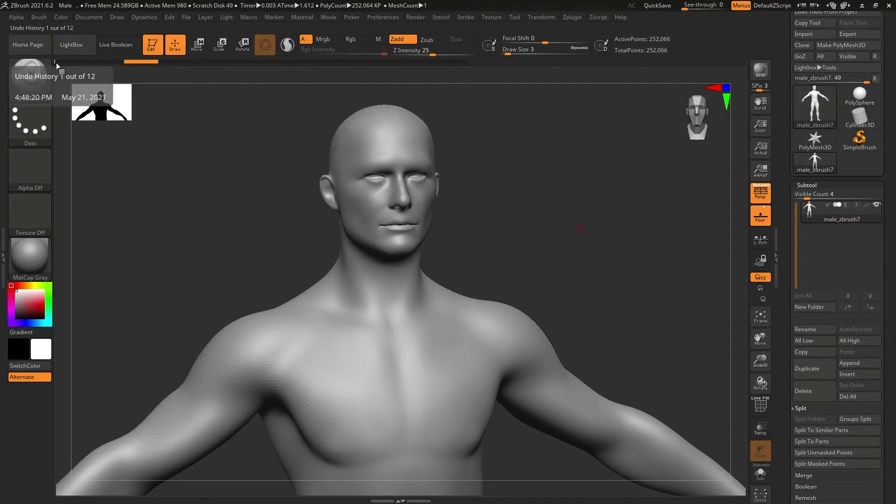
Choose the MeshProject brush as the active masking brush and accept the masking note
key(b)
key(m)
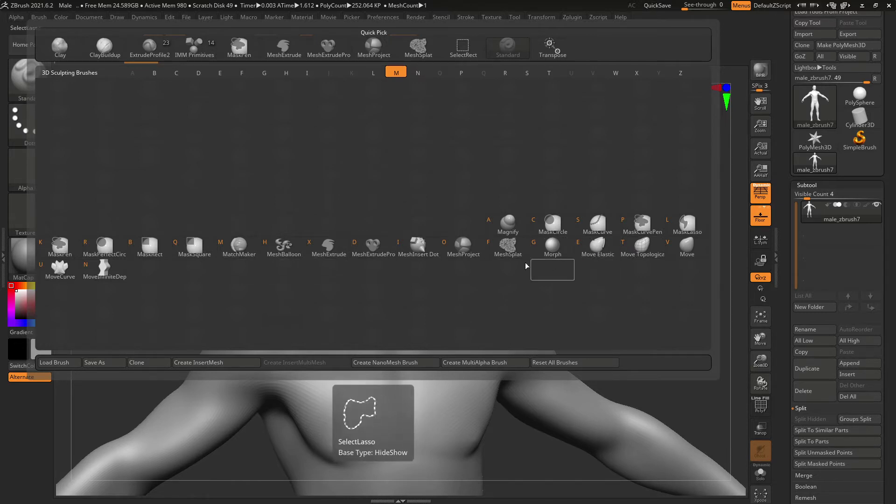
click(464, 252)
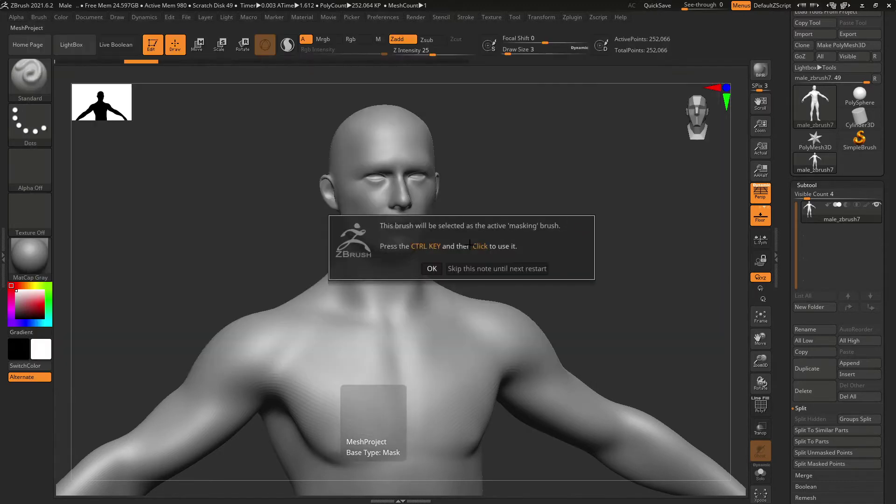
click(430, 268)
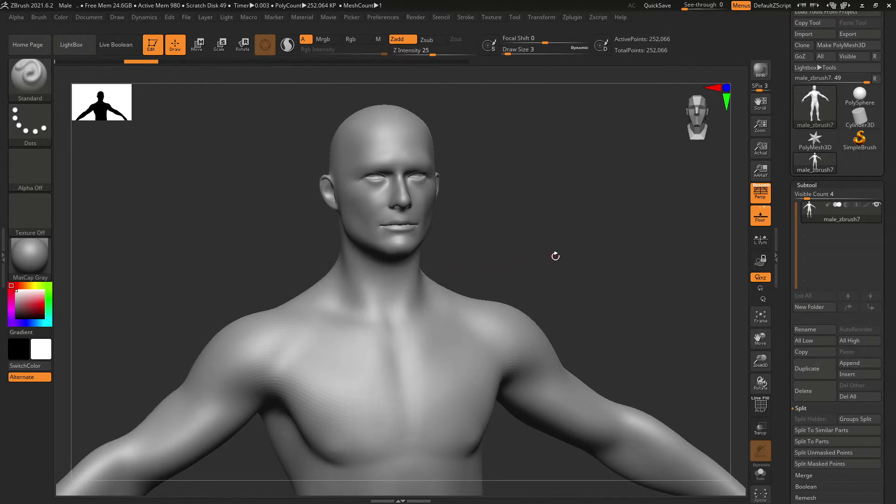
alt+drag(555, 261, 538, 190)
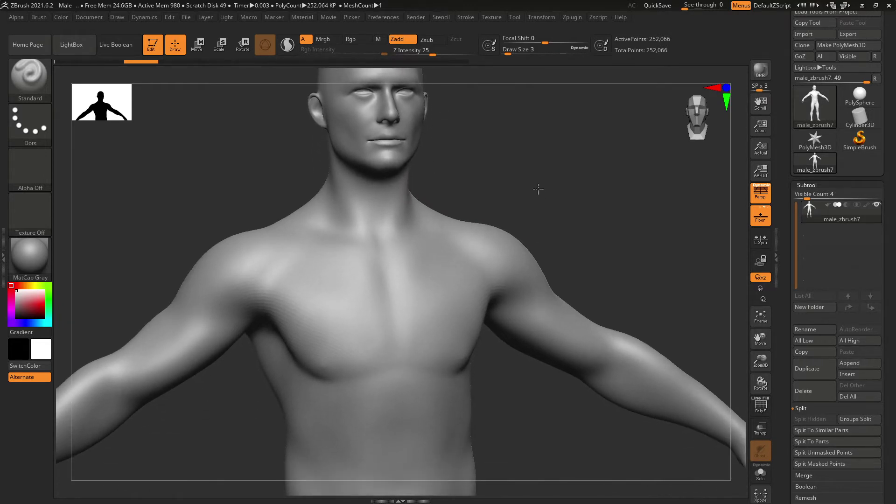
click(808, 185)
click(811, 196)
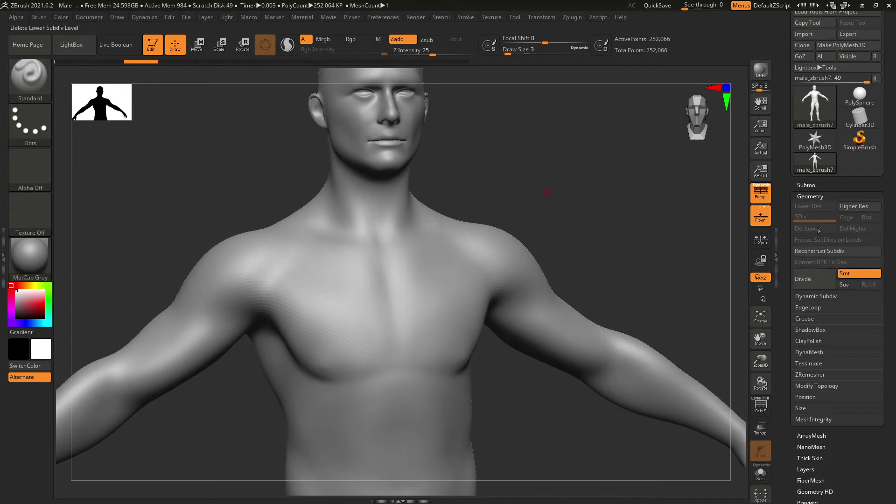
click(817, 196)
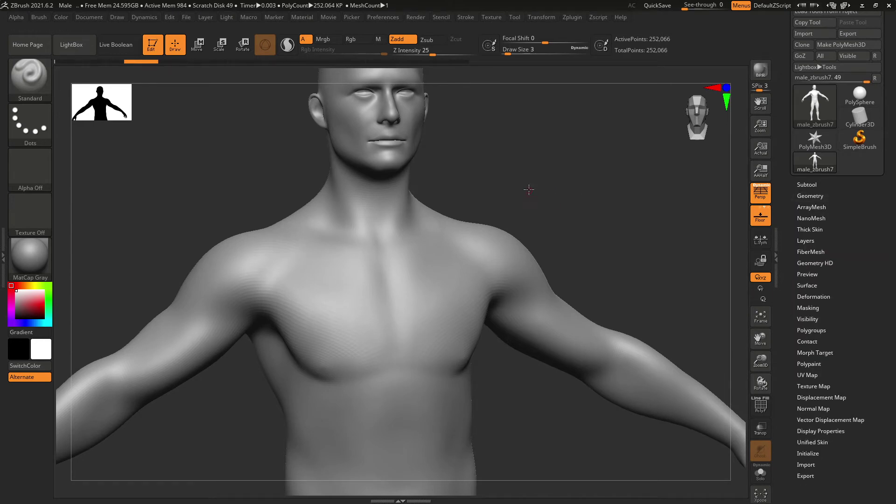
drag(529, 189, 539, 207)
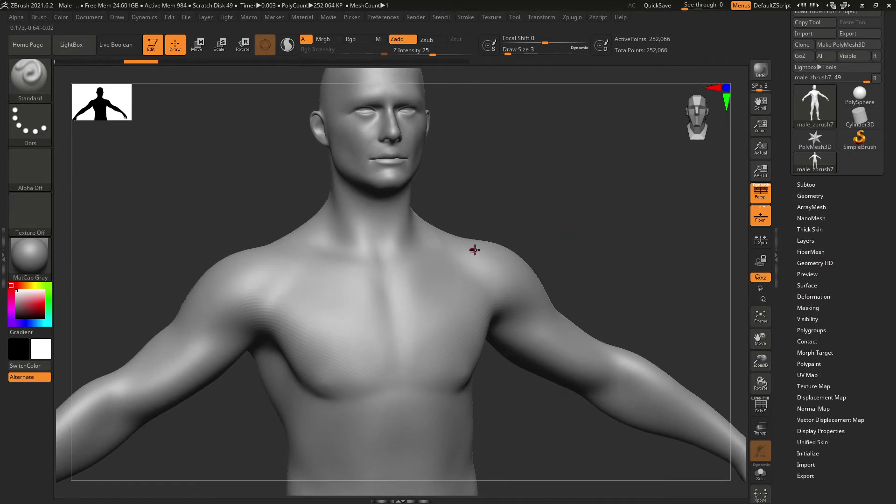
key(ctrl)
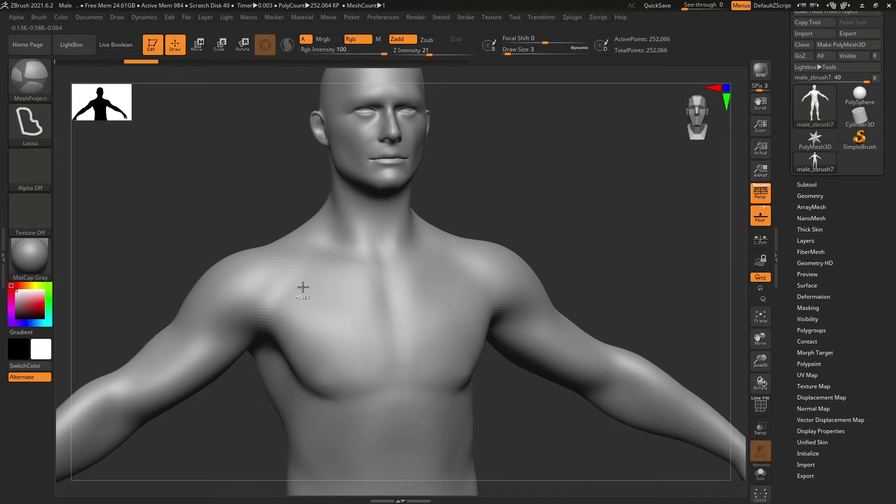
mouse_move(524, 216)
mouse_down()
mouse_move(552, 216)
mouse_move(420, 284)
mouse_up()
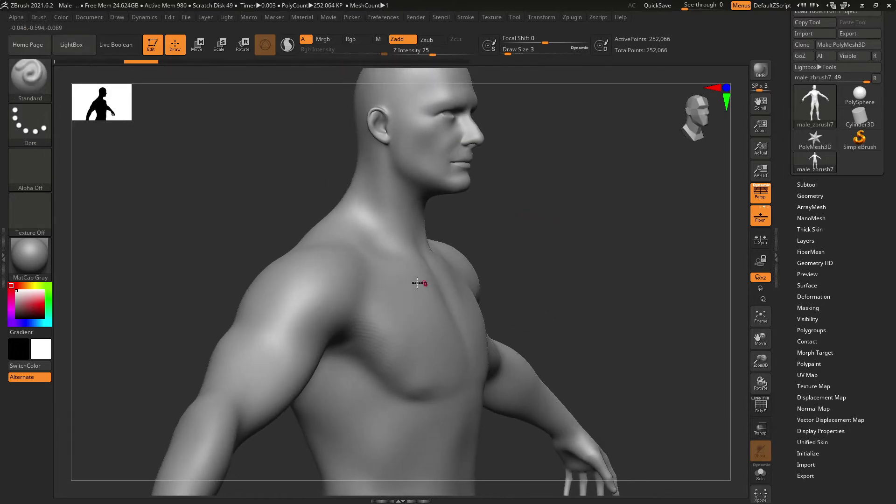
mouse_move(582, 244)
mouse_down()
mouse_move(551, 246)
mouse_move(558, 246)
mouse_up()
Try the MeshProject brush with the Curve stroke by outlining a rounded plate on the figure's right chest, then undo it
key(ctrl)
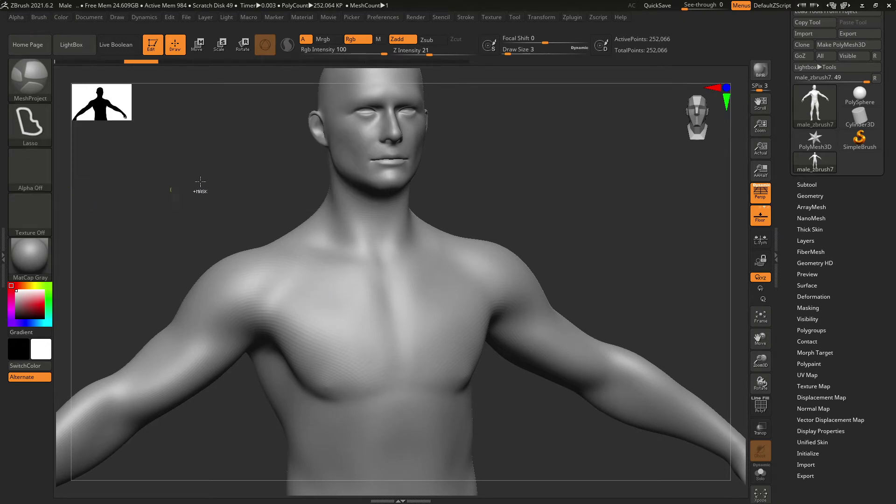
click(40, 127)
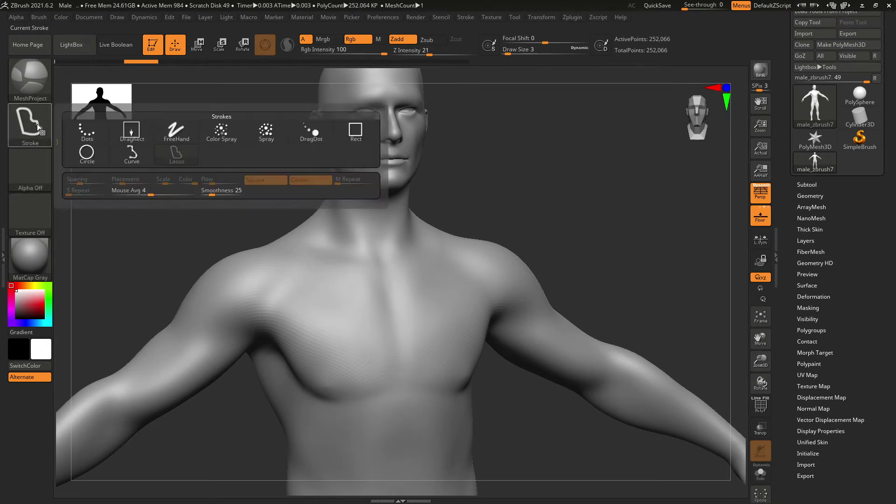
click(132, 158)
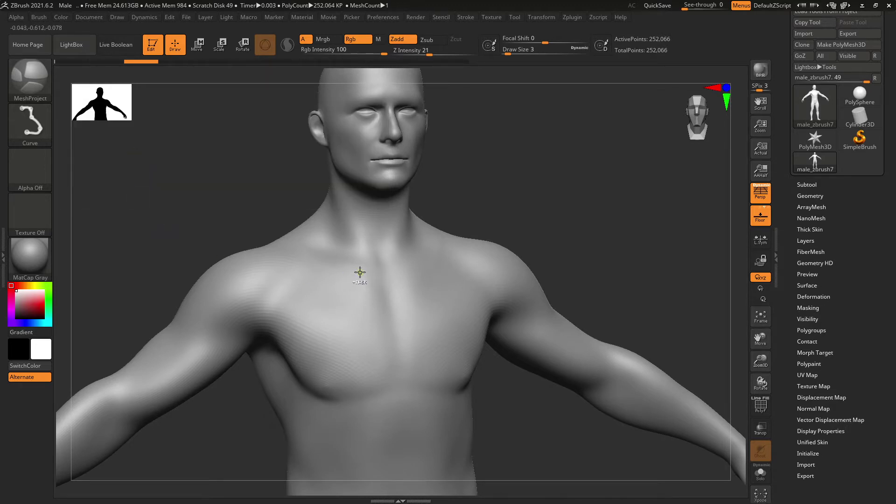
mouse_move(362, 271)
mouse_down()
mouse_move(286, 308)
mouse_move(270, 330)
mouse_up()
drag(290, 361, 270, 381)
drag(301, 422, 325, 424)
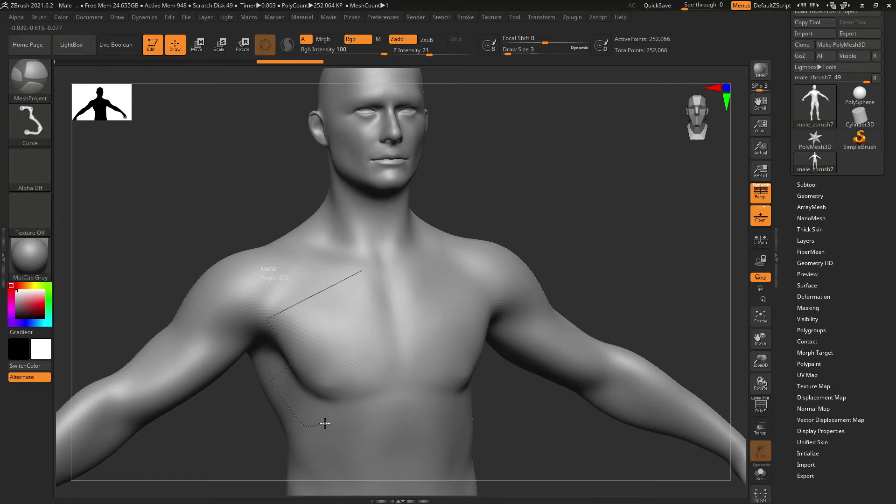
mouse_move(380, 397)
mouse_down()
mouse_move(397, 334)
mouse_move(398, 346)
mouse_move(369, 268)
mouse_up()
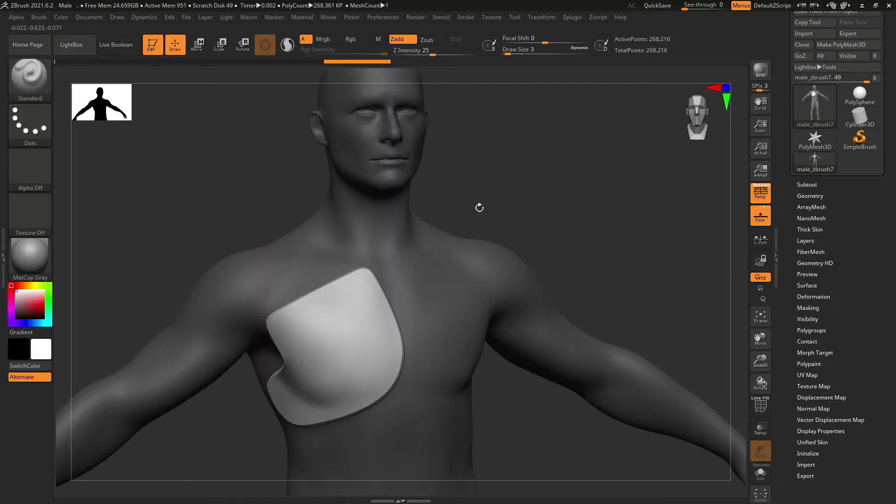
drag(479, 207, 514, 218)
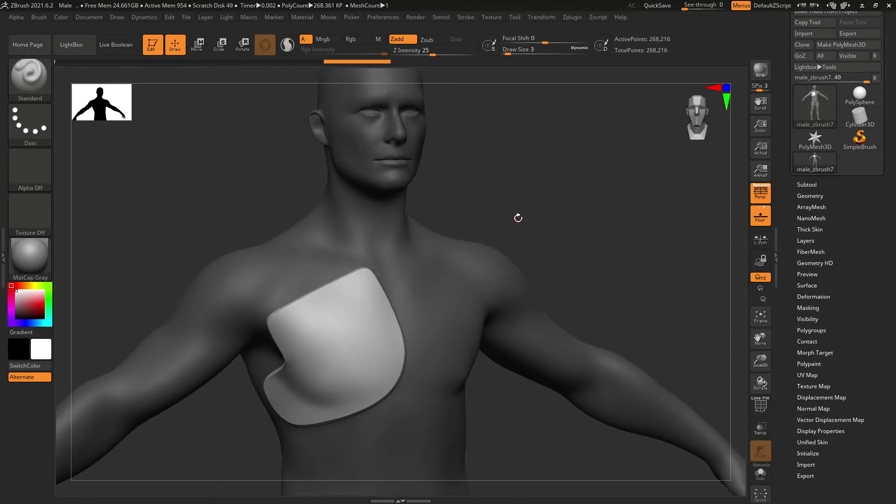
key(ctrl+z)
Set the MeshProject stroke to Lasso and outline a notched armor plate over the figure's right chest and ribs
key(ctrl)
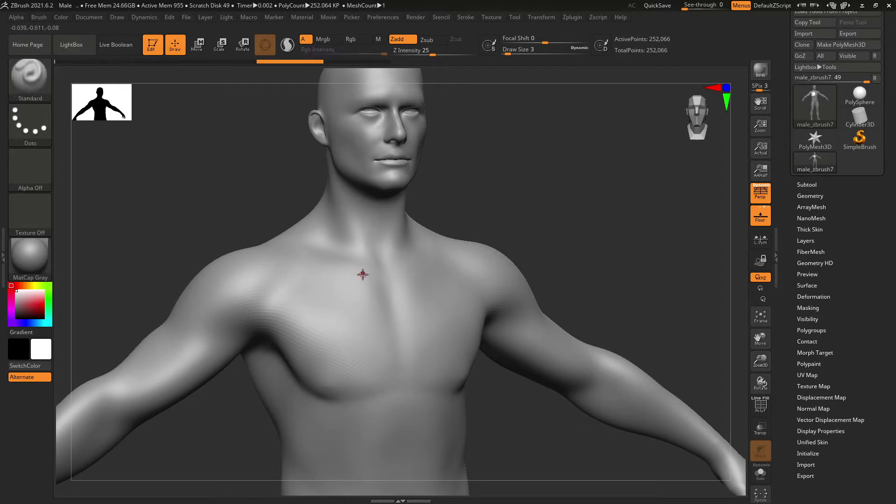
click(30, 124)
click(177, 153)
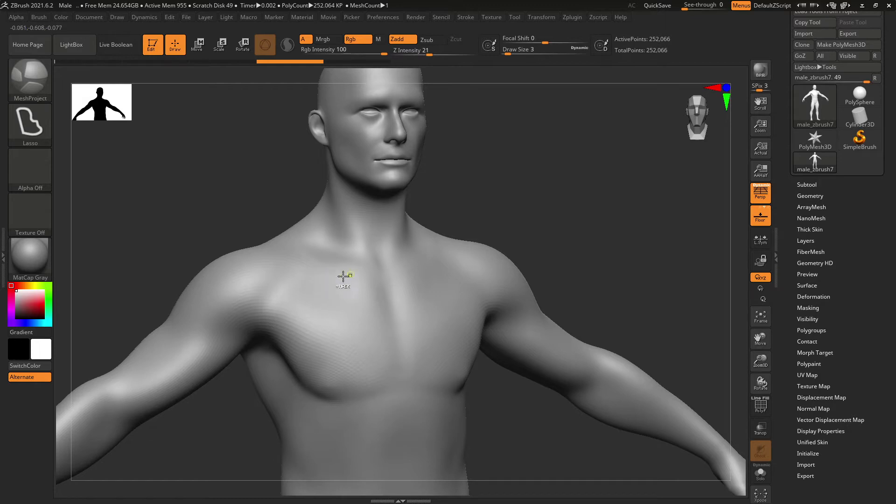
mouse_move(324, 275)
ctrl+mouse_down()
mouse_move(283, 326)
mouse_move(258, 377)
mouse_move(303, 443)
mouse_move(354, 426)
mouse_move(362, 388)
mouse_move(376, 377)
mouse_move(368, 329)
mouse_move(344, 334)
mouse_move(322, 318)
mouse_move(353, 288)
mouse_move(343, 270)
ctrl+mouse_up()
mouse_move(557, 225)
mouse_down()
mouse_move(537, 227)
mouse_move(576, 230)
mouse_move(547, 231)
mouse_up()
drag(500, 177, 520, 176)
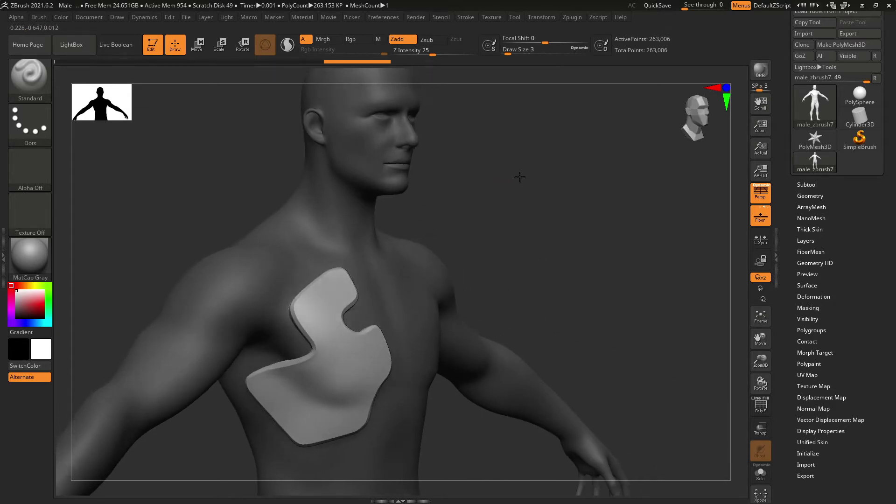
drag(514, 212, 490, 214)
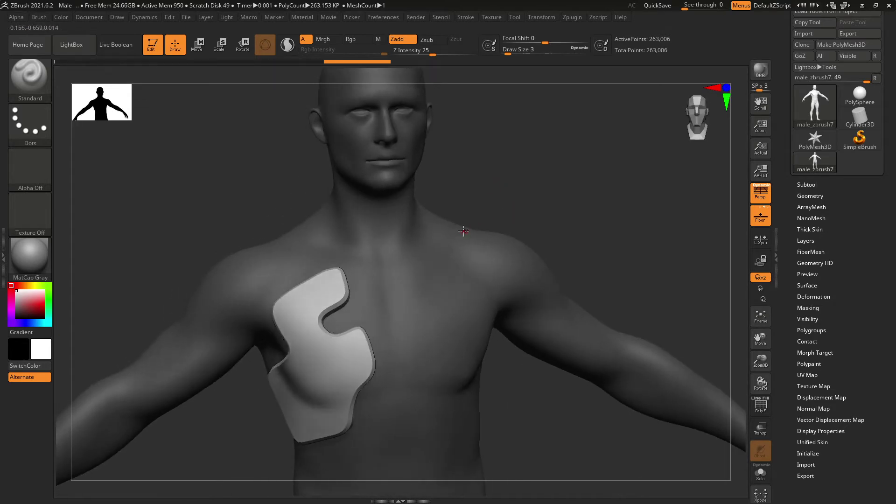
Mirror the chest plate to the other side of the torso with Mirror And Weld
click(810, 195)
click(824, 385)
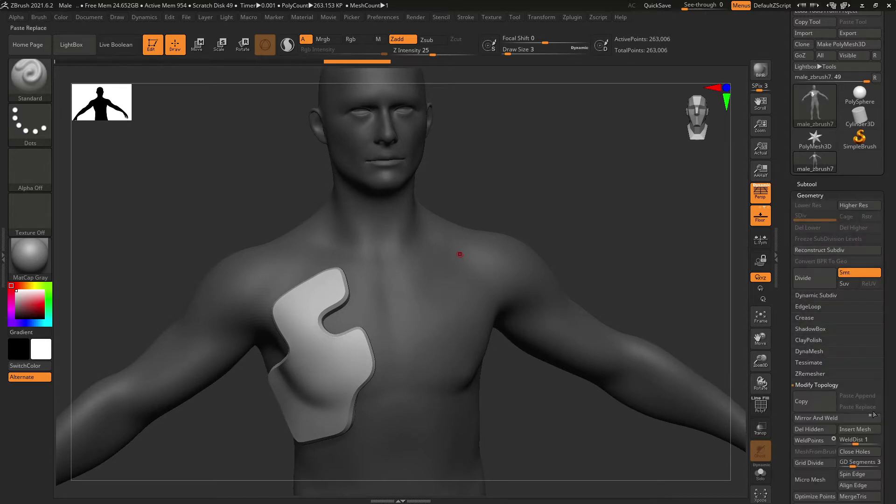
click(826, 418)
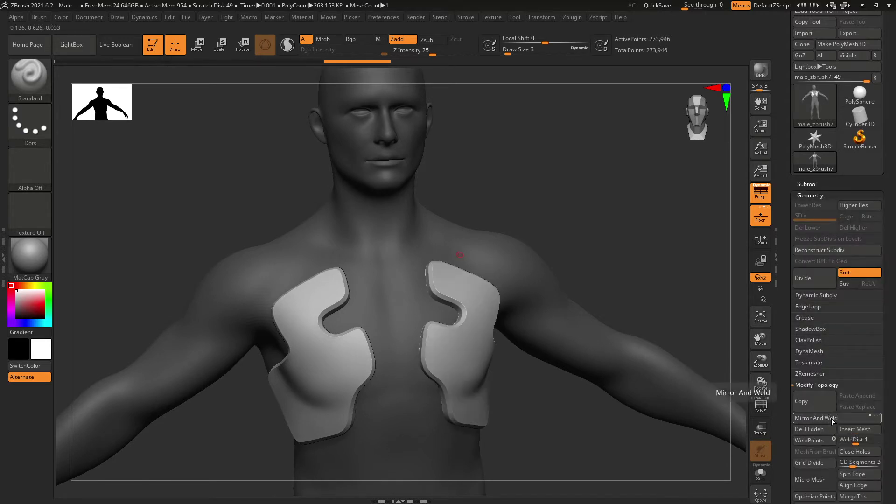
Try a freehand lasso plate at the centre of the upper abdomen without symmetry, then undo it
mouse_move(620, 242)
mouse_down()
mouse_move(568, 201)
mouse_move(508, 210)
mouse_up()
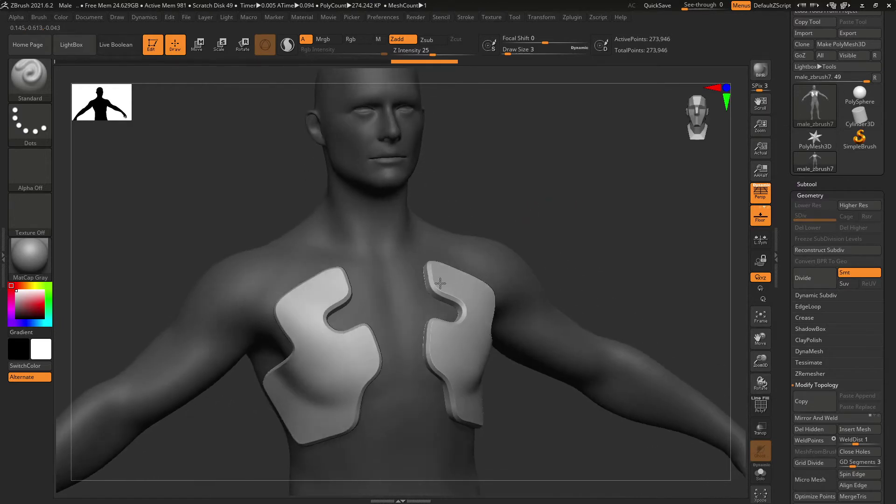
key(ctrl)
mouse_move(381, 389)
ctrl+mouse_down()
mouse_move(367, 427)
mouse_move(383, 463)
mouse_move(438, 465)
mouse_move(440, 432)
mouse_move(424, 406)
mouse_move(381, 387)
ctrl+mouse_up()
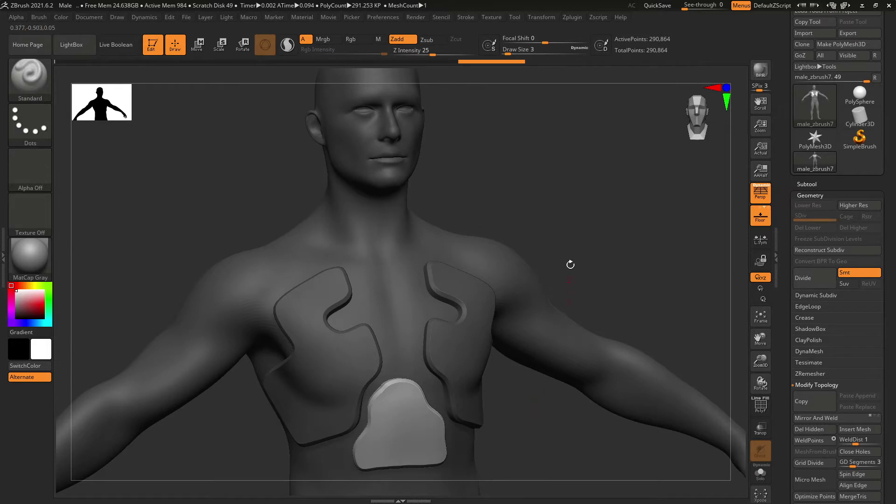
drag(567, 247, 485, 310)
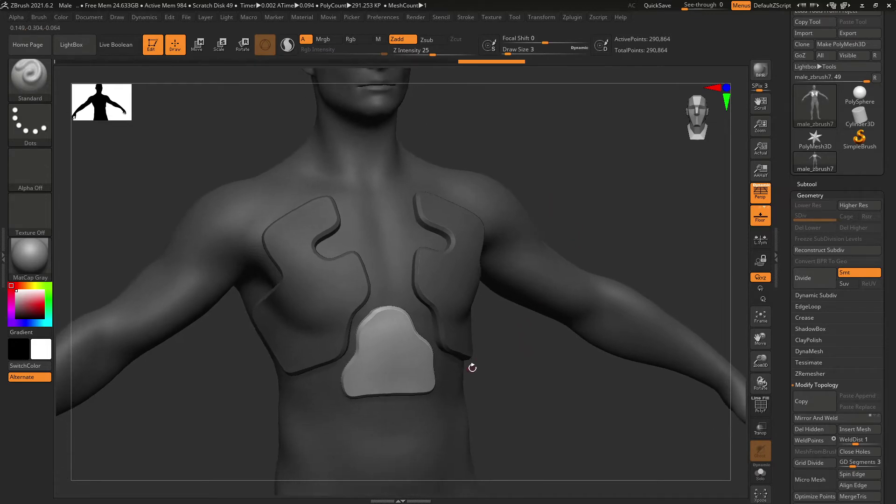
key(ctrl+z)
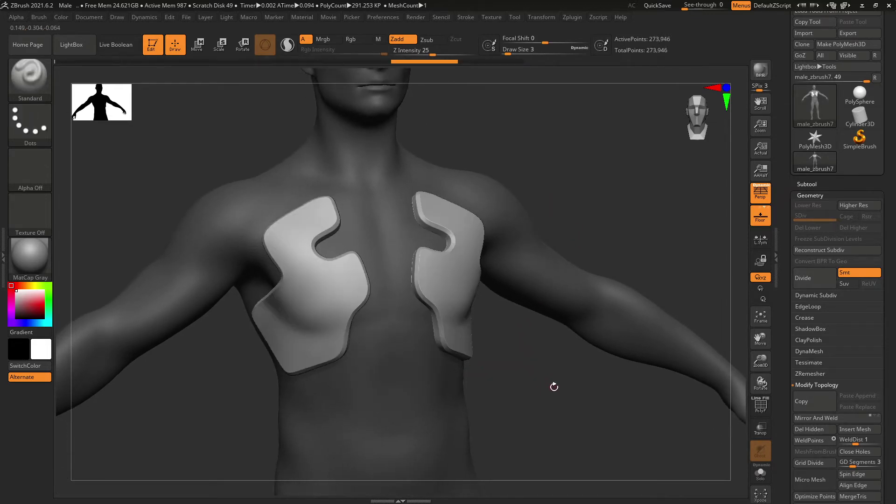
With symmetry on, lasso a rounded plate across the abdomen and cut two mirrored triangular openings into it
drag(554, 386, 538, 387)
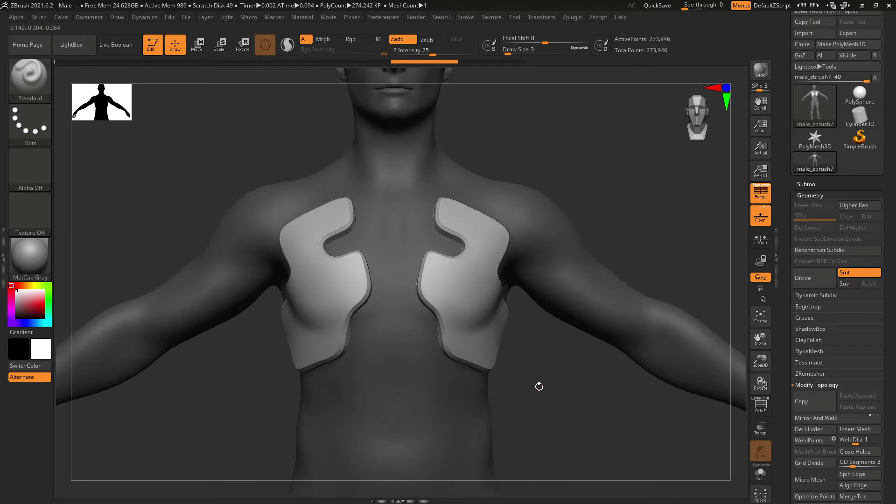
key(ctrl)
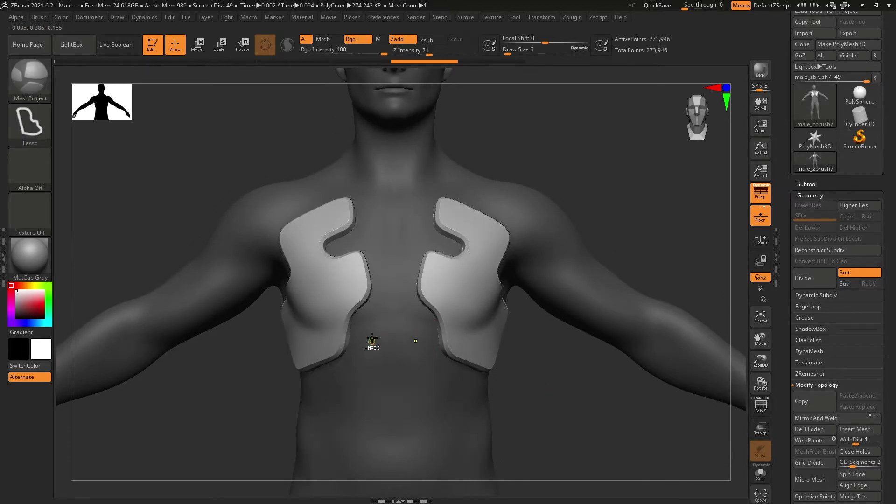
mouse_move(368, 330)
ctrl+mouse_down()
mouse_move(332, 392)
mouse_move(364, 414)
mouse_move(393, 412)
mouse_move(404, 364)
mouse_move(398, 326)
mouse_move(387, 322)
ctrl+mouse_up()
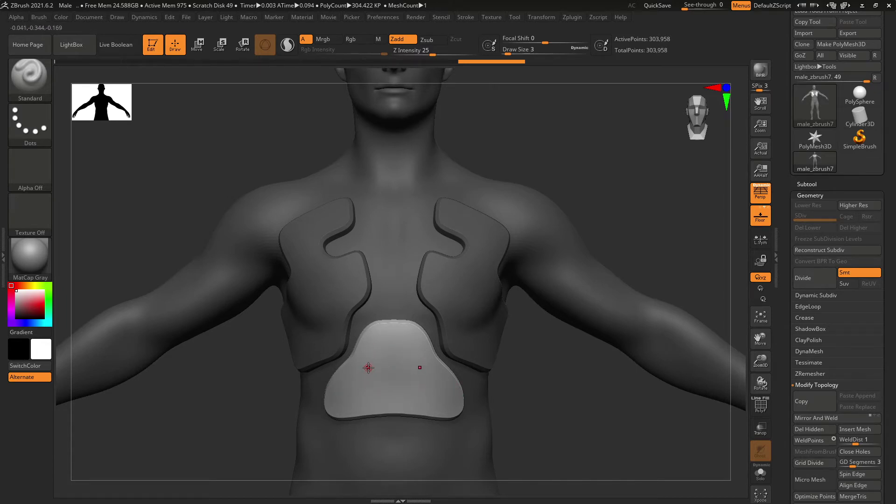
key(ctrl)
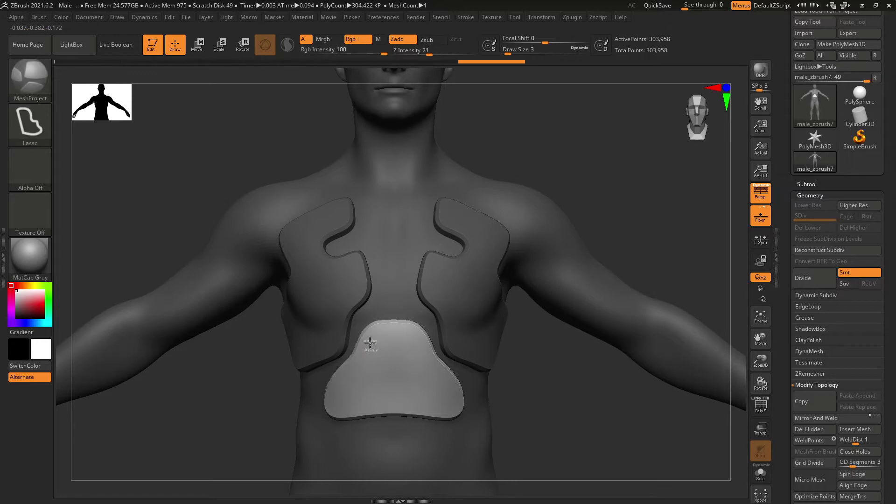
mouse_move(360, 364)
ctrl+mouse_down()
mouse_move(337, 379)
mouse_move(330, 402)
mouse_move(384, 403)
mouse_move(378, 342)
ctrl+mouse_up()
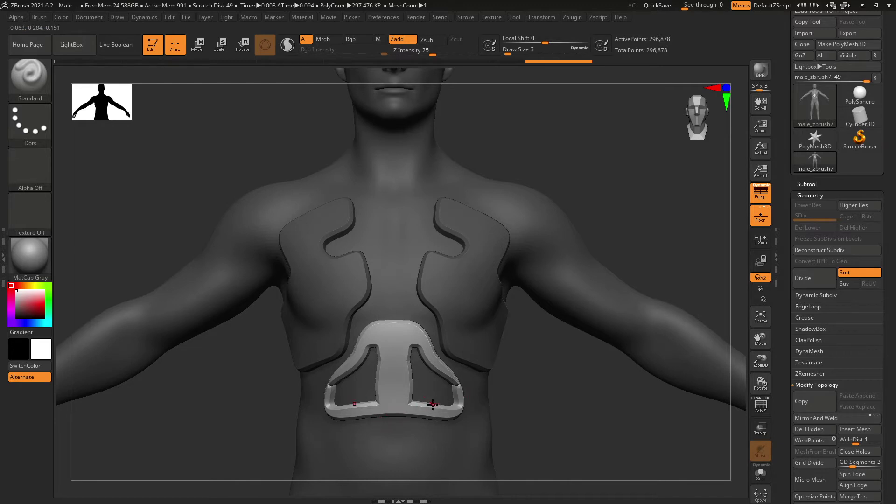
Try a small rounded lasso plate on the centre line below the abdomen plate, then undo it
key(ctrl)
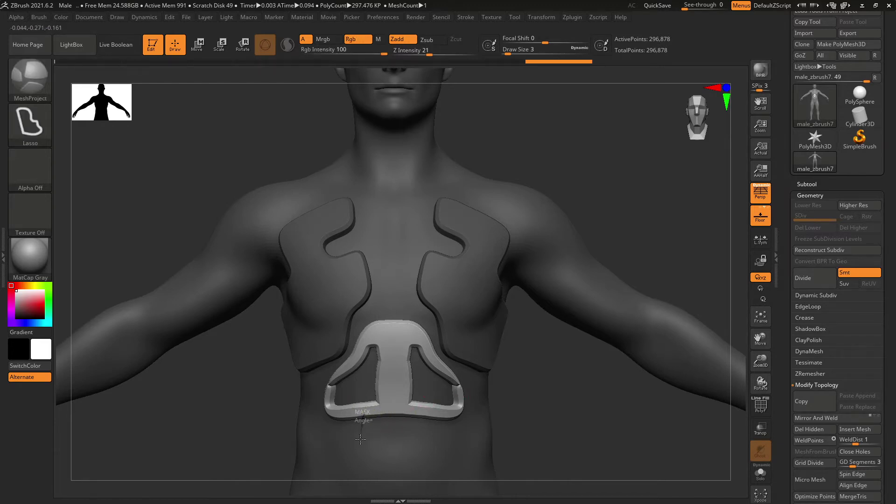
mouse_move(361, 439)
ctrl+mouse_down()
mouse_move(378, 430)
mouse_move(390, 448)
mouse_move(464, 383)
ctrl+mouse_up()
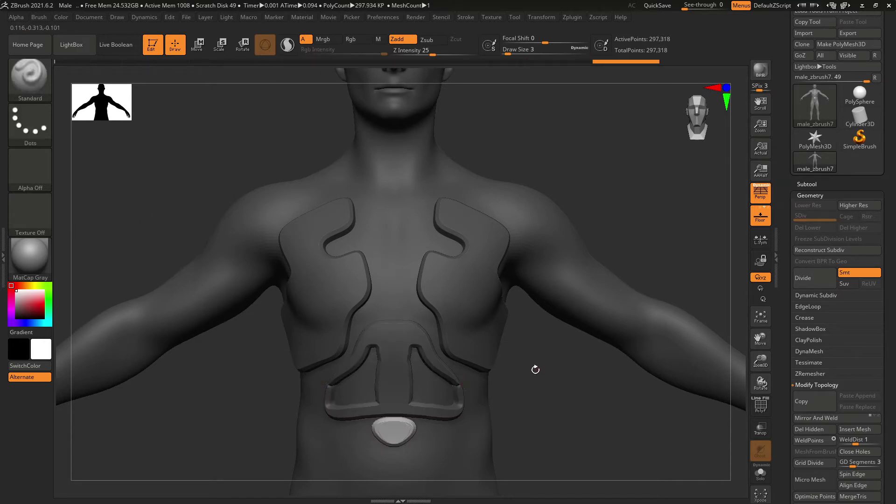
key(ctrl+z)
Lasso a wide symmetrical plate below the abdomen plate, carrying the outline over its lower edge at the centre line
key(ctrl)
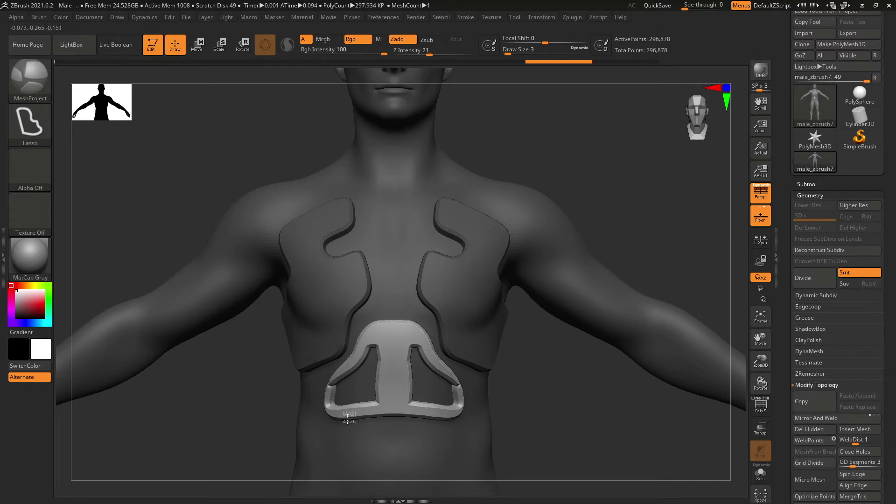
mouse_move(352, 447)
ctrl+mouse_down()
mouse_move(395, 450)
mouse_move(392, 408)
ctrl+mouse_up()
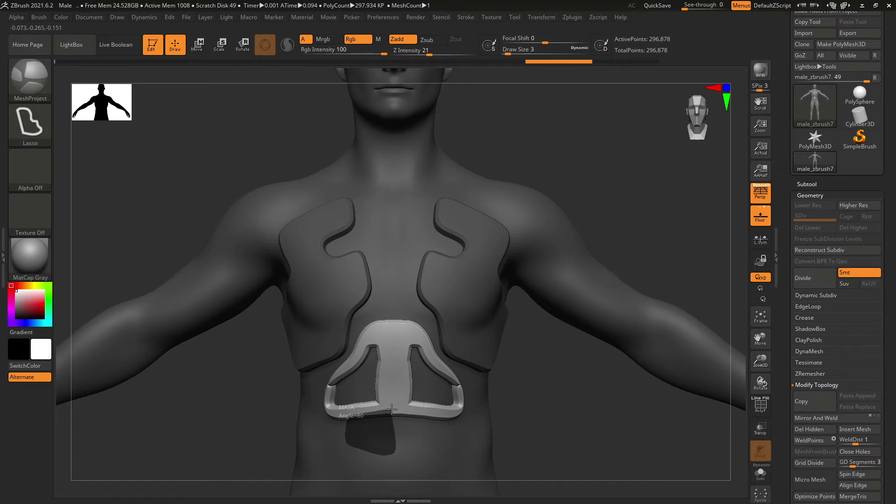
ctrl+drag(392, 409, 391, 408)
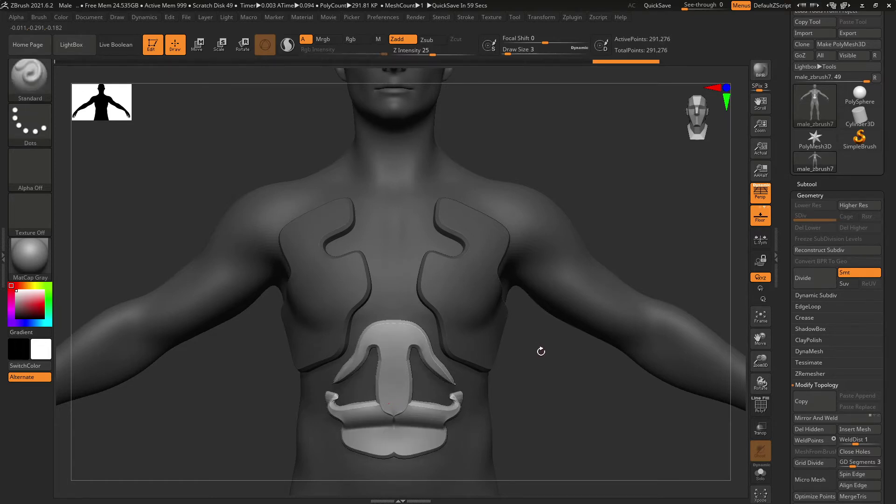
Undo all the chest and abdomen plates back to the bare torso
key(ctrl+z)
key(ctrl+z)
key(ctrl+z)
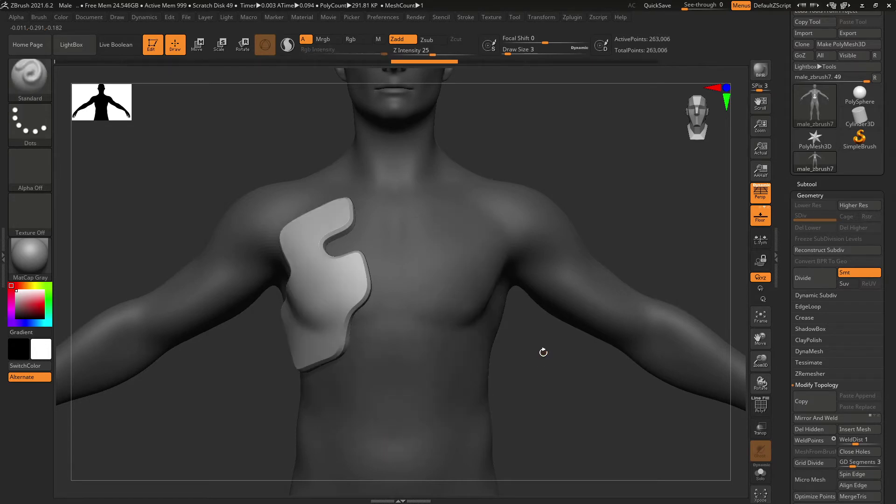
key(ctrl+z)
key(ctrl+z)
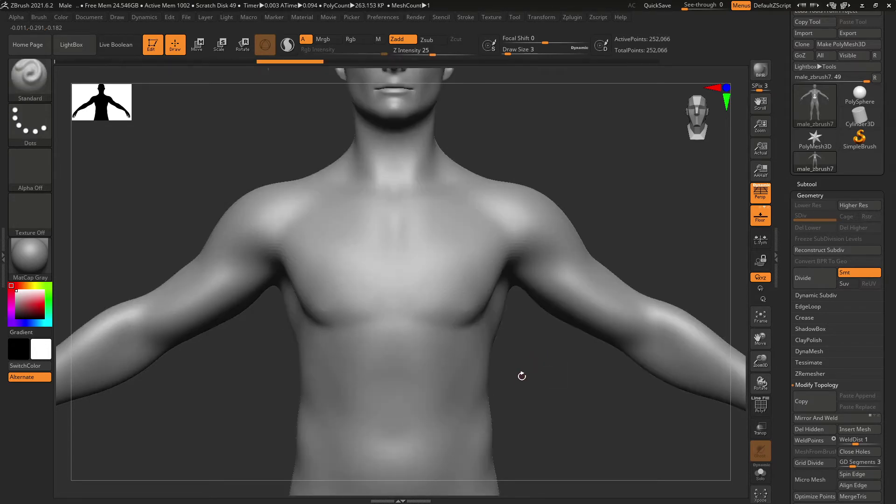
key(ctrl+z)
Lasso an angular plate down the figure's right chest and extend it with a narrow tab from its lower edge
key(ctrl)
mouse_move(330, 234)
ctrl+mouse_down()
mouse_move(289, 275)
mouse_move(326, 325)
mouse_move(322, 390)
mouse_move(377, 392)
mouse_move(385, 238)
mouse_move(347, 214)
mouse_move(332, 220)
ctrl+mouse_up()
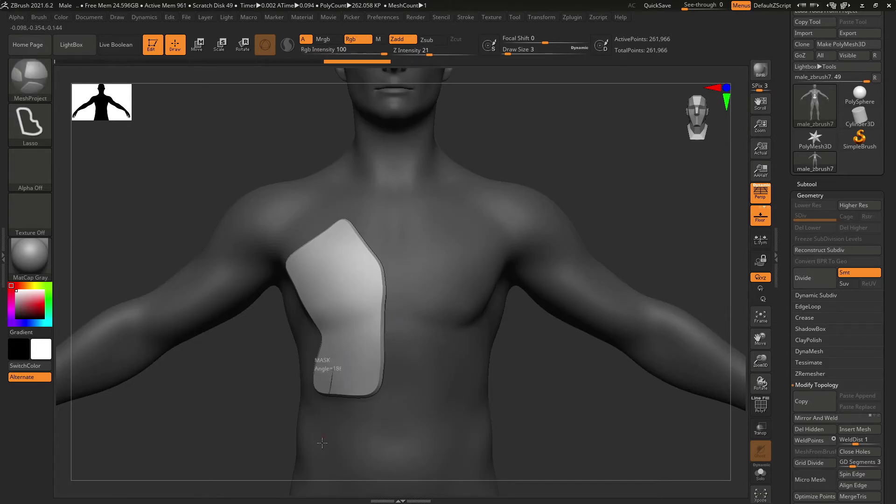
drag(322, 443, 359, 369)
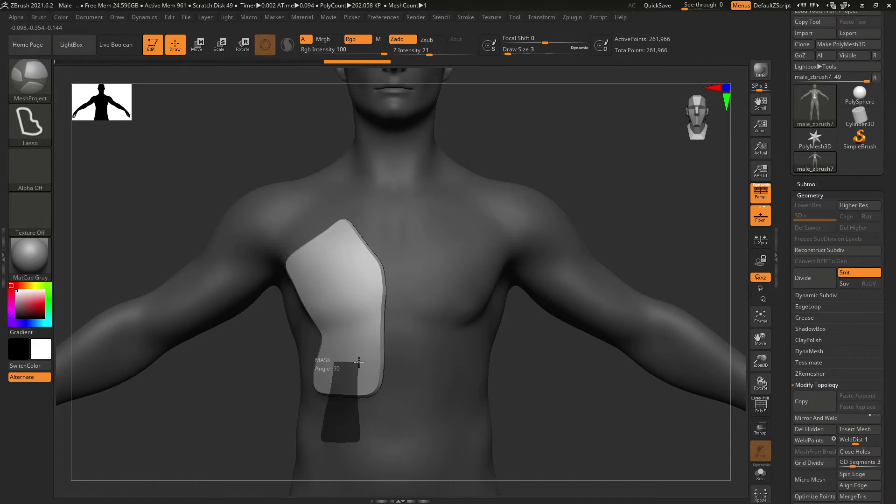
drag(359, 362, 359, 357)
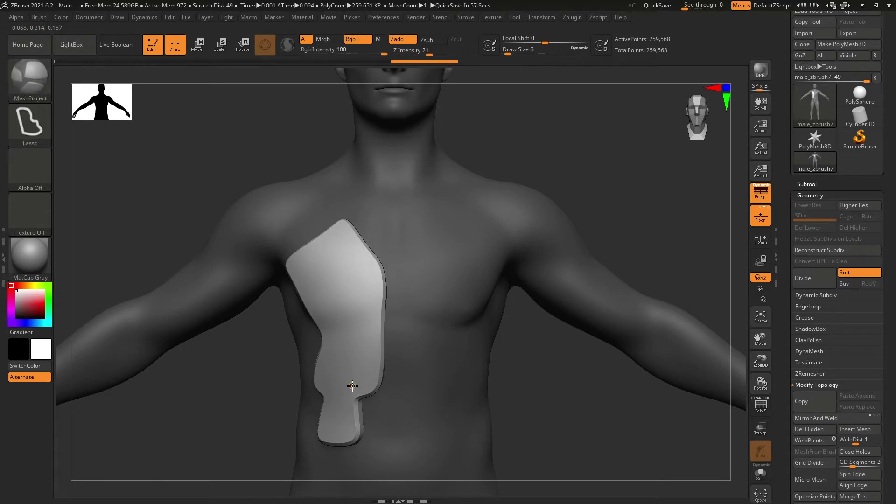
Undo the tab and lasso a stacked plate that starts on the chest plate and overlaps its lower edge
key(ctrl+z)
key(ctrl)
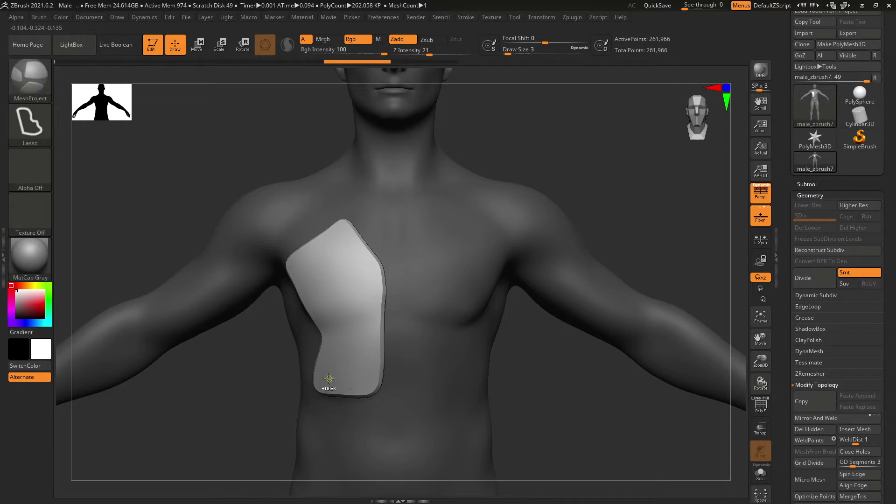
mouse_move(329, 379)
ctrl+mouse_down()
mouse_move(322, 388)
mouse_move(345, 443)
mouse_move(359, 375)
ctrl+mouse_up()
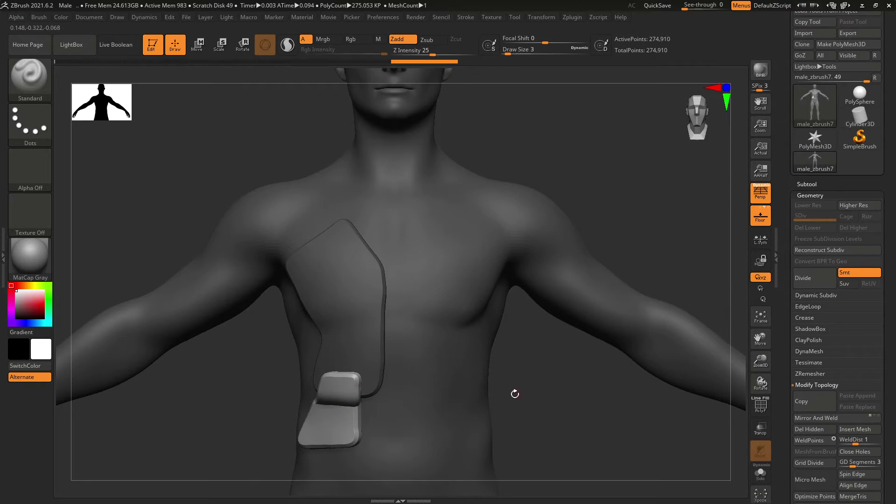
Try a narrower lasso plate stacked on the overlapping one, then undo both stacked plates
drag(514, 392, 342, 413)
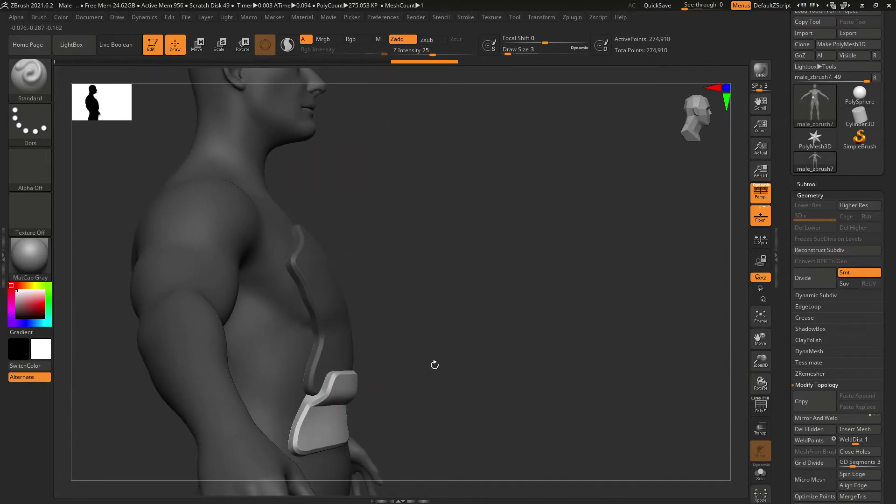
drag(481, 361, 452, 364)
mouse_move(331, 391)
ctrl+mouse_down()
mouse_move(295, 435)
mouse_move(337, 417)
mouse_move(346, 377)
ctrl+mouse_up()
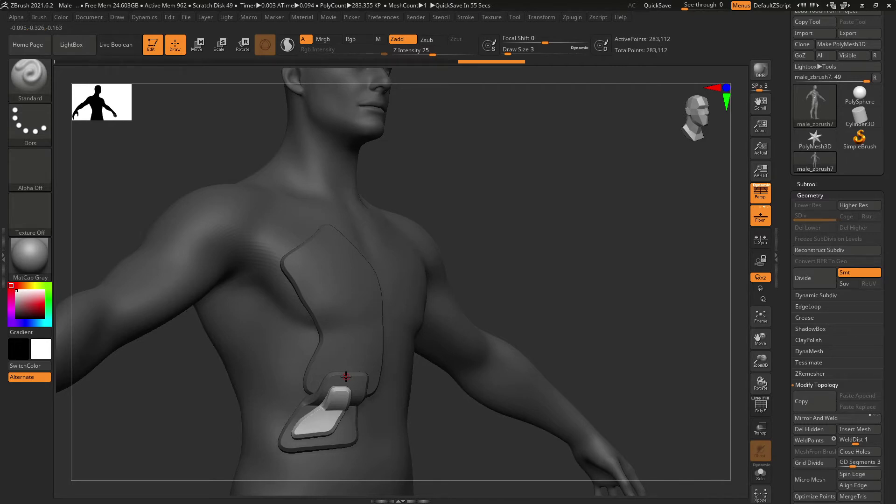
key(ctrl+z)
key(ctrl+z)
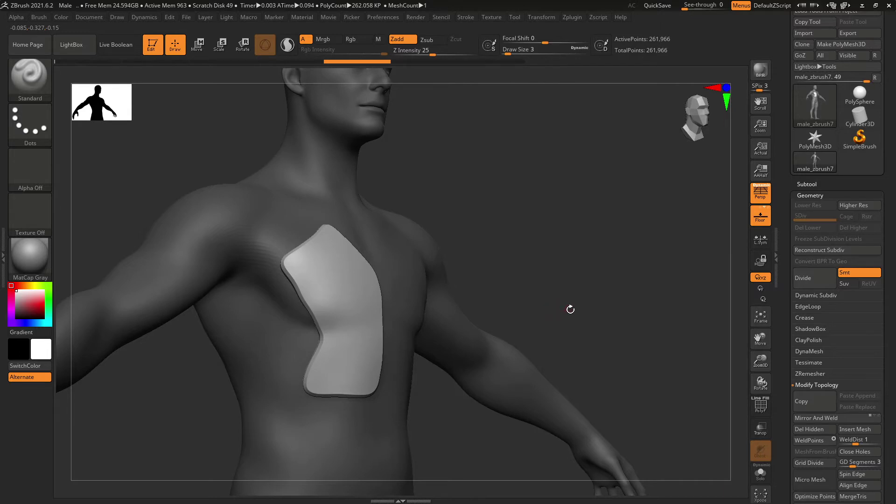
Undo the angular plate and lasso an irregular curvy plate running from the figure's right collarbone to the abdomen
shift+drag(570, 309, 547, 315)
drag(518, 358, 533, 396)
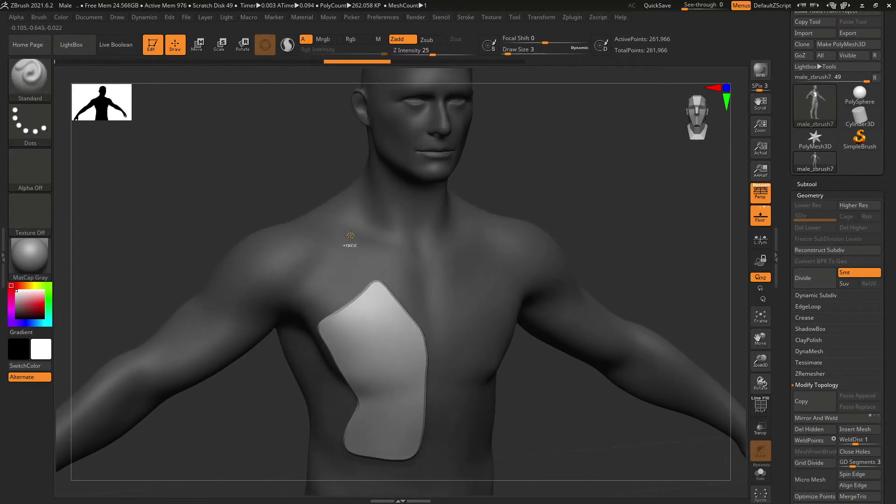
key(ctrl+z)
mouse_move(334, 238)
ctrl+mouse_down()
mouse_move(362, 248)
mouse_move(310, 294)
mouse_move(308, 324)
mouse_move(326, 346)
mouse_move(351, 336)
mouse_move(361, 361)
mouse_move(313, 413)
mouse_move(333, 443)
mouse_move(369, 434)
mouse_move(379, 451)
mouse_move(410, 445)
mouse_move(403, 411)
mouse_move(425, 377)
mouse_move(388, 376)
mouse_move(418, 364)
mouse_move(426, 344)
mouse_move(413, 270)
mouse_move(391, 281)
mouse_move(355, 213)
mouse_move(343, 228)
mouse_move(378, 249)
ctrl+mouse_up()
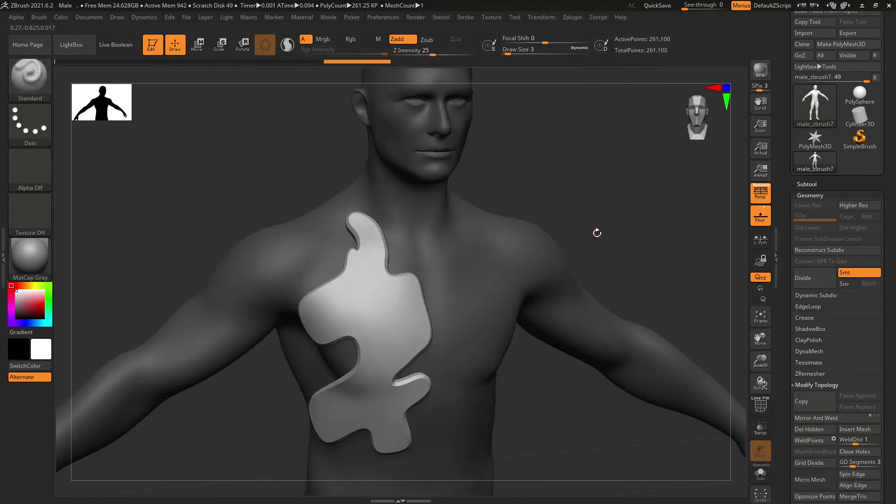
Lasso nested, progressively smaller rounded shapes within the plate's chest area, ending with a tiny recess at their centre
key(ctrl)
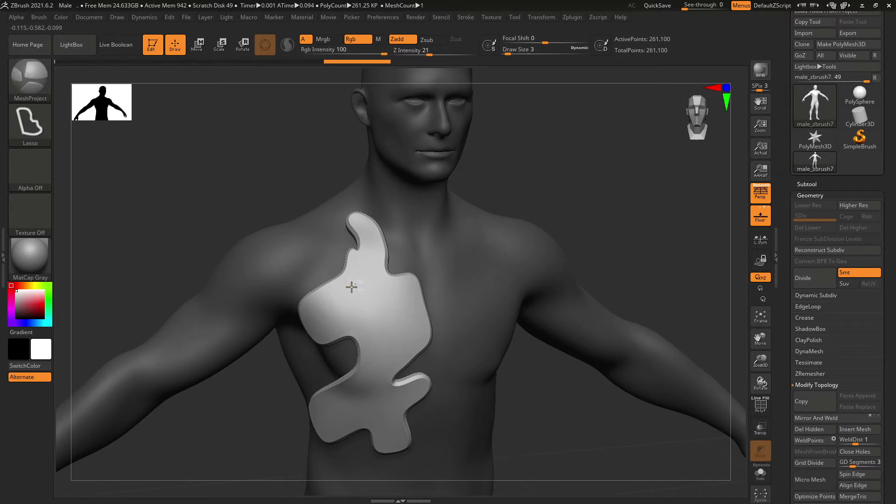
mouse_move(326, 310)
ctrl+mouse_down()
mouse_move(336, 332)
mouse_move(394, 342)
mouse_move(401, 302)
ctrl+mouse_up()
key(ctrl)
mouse_move(345, 293)
ctrl+mouse_down()
mouse_move(337, 306)
mouse_move(343, 327)
mouse_move(385, 332)
mouse_move(396, 309)
mouse_move(371, 322)
mouse_move(376, 313)
ctrl+mouse_up()
key(ctrl)
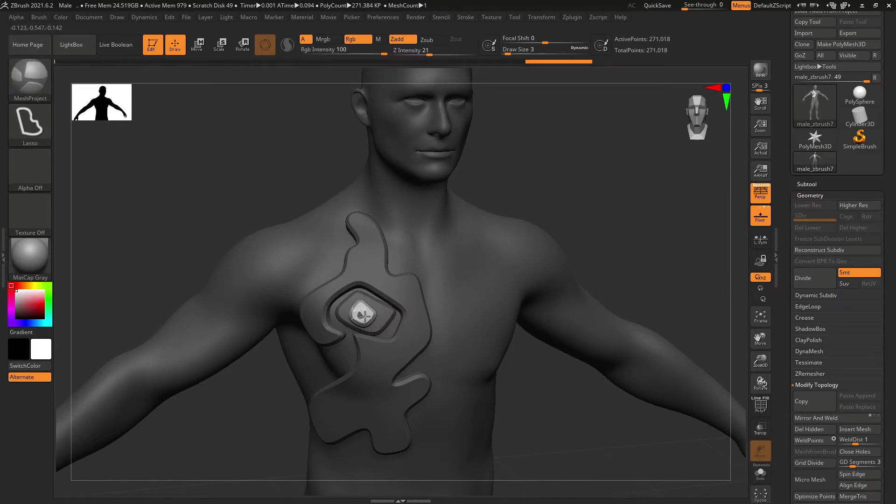
ctrl+drag(364, 316, 360, 313)
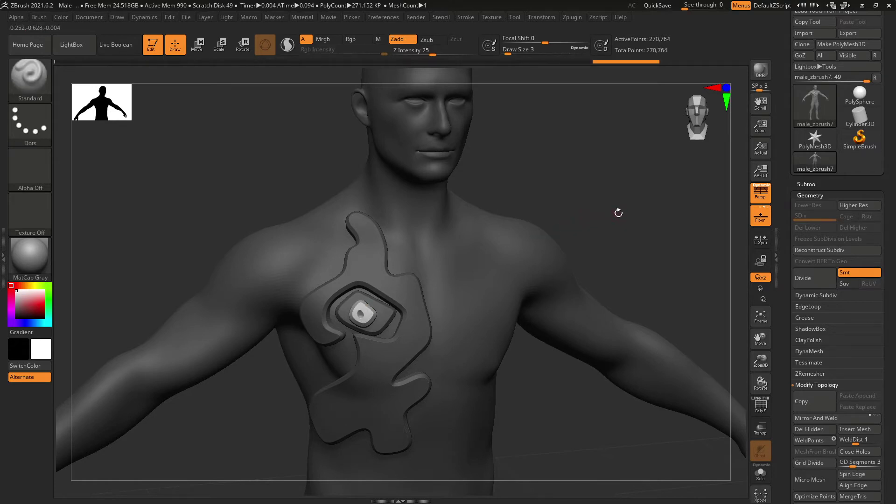
Mirror and weld the layered plate onto the other side of the chest, then undo everything back to the bare torso
click(825, 420)
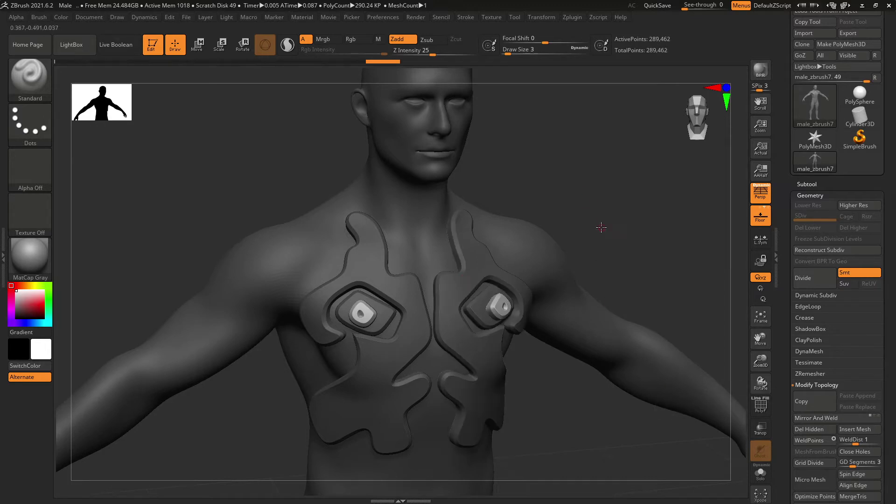
drag(600, 228, 593, 212)
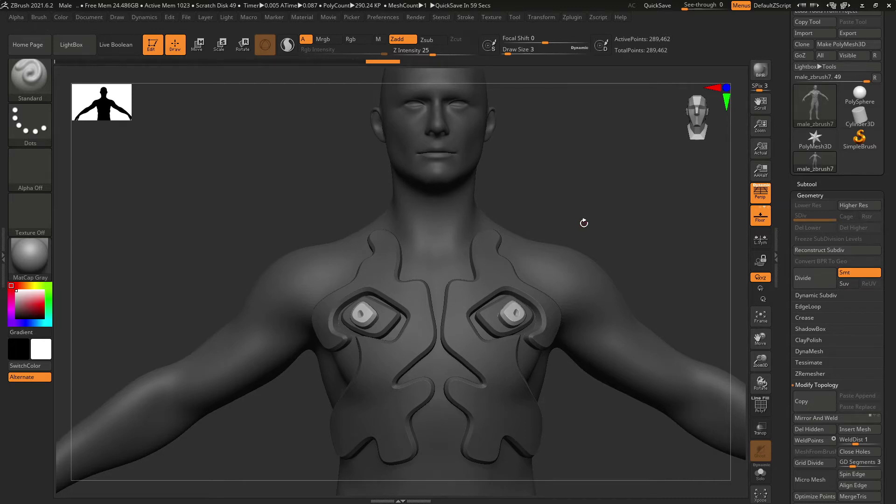
key(ctrl+z)
key(ctrl+z)
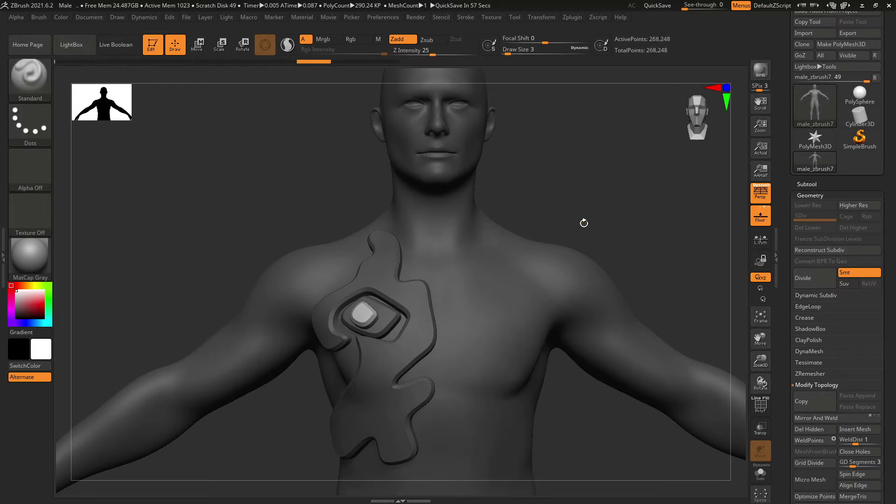
key(ctrl+z)
key(ctrl+z)
key(ctrl+z)
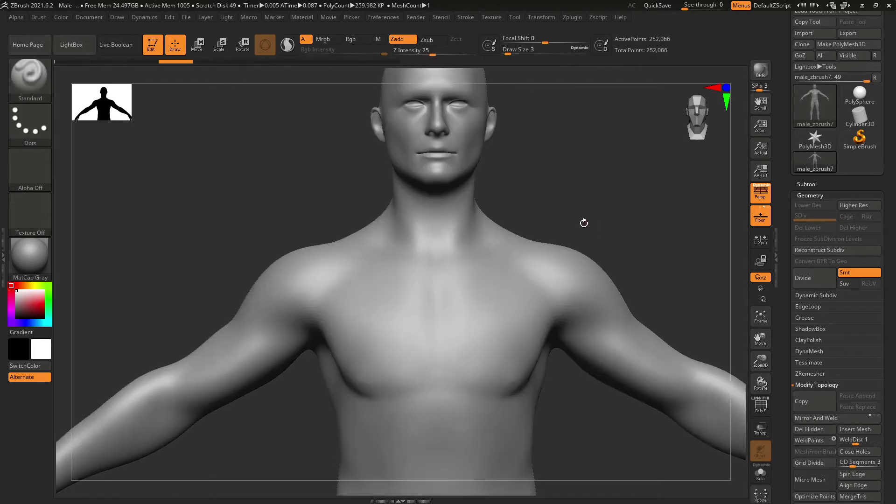
Switch the MeshProject masking stroke to Circle and try a round plate at the centre of the chest, then undo it
key(ctrl)
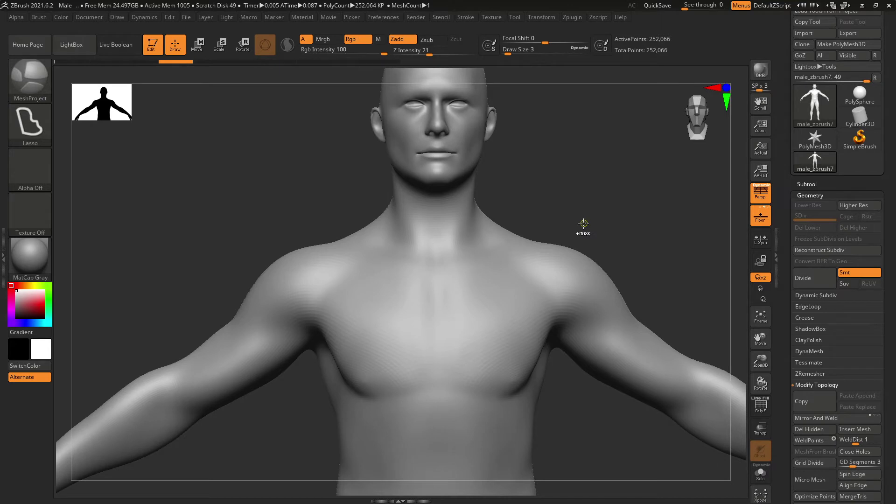
click(30, 124)
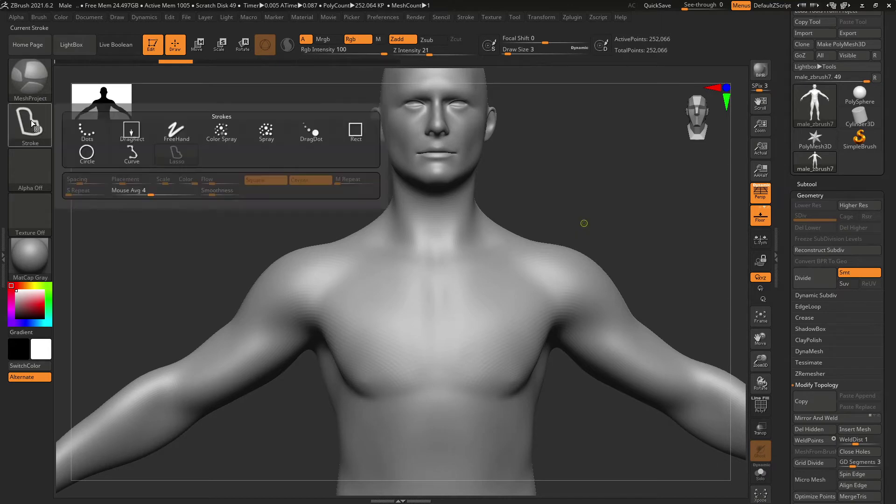
click(85, 154)
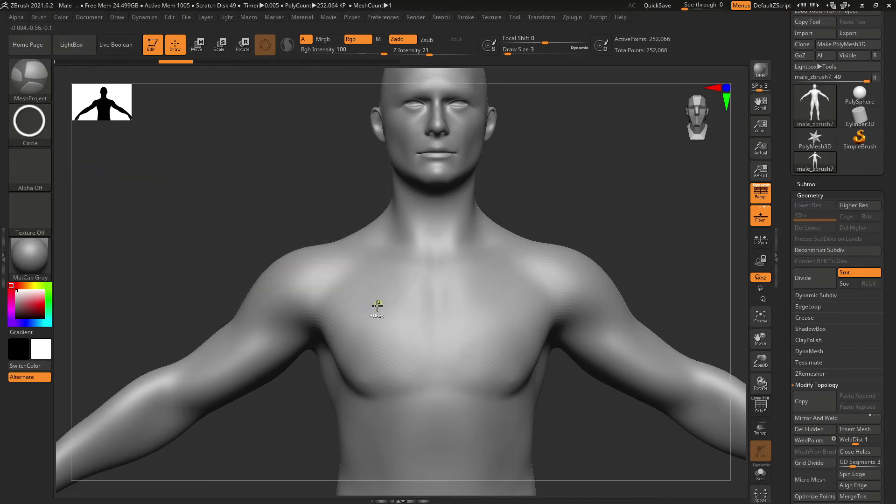
ctrl+drag(372, 303, 491, 396)
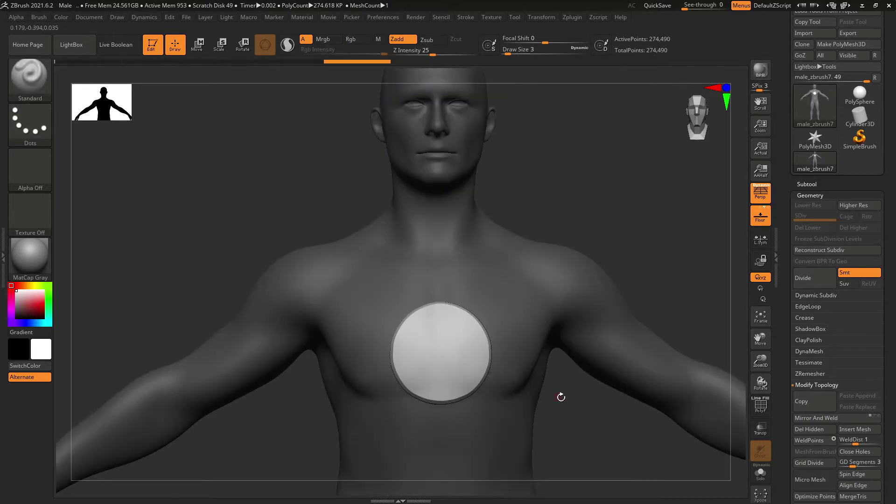
mouse_move(562, 397)
mouse_down()
mouse_move(601, 397)
mouse_move(565, 387)
mouse_move(517, 408)
mouse_up()
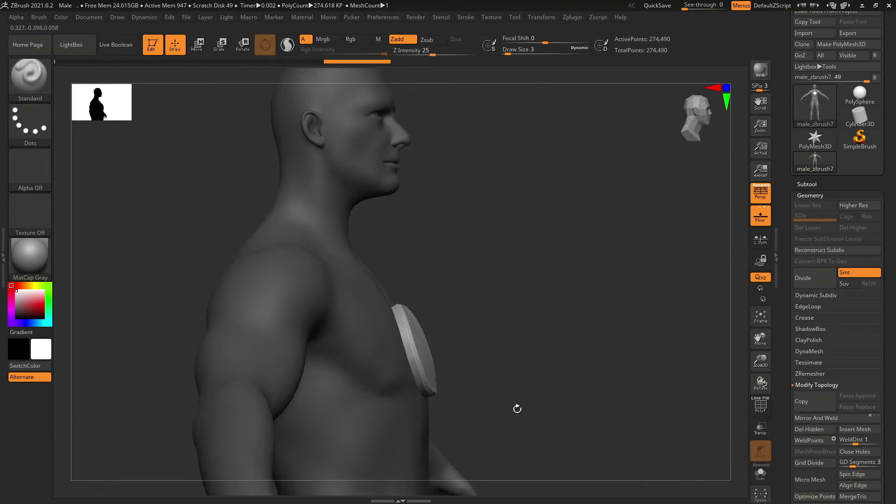
mouse_move(545, 332)
mouse_down()
mouse_move(511, 340)
mouse_move(530, 330)
mouse_up()
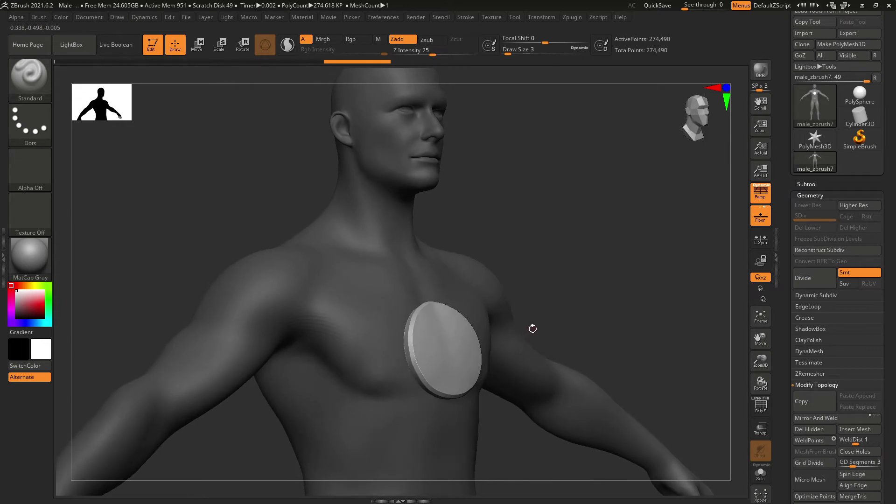
key(ctrl+z)
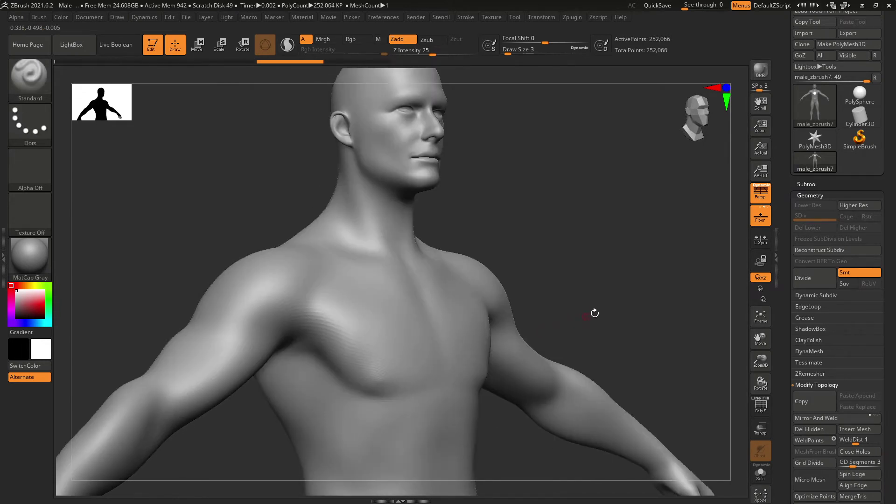
Try another circular plate across the chest from a slightly angled view, then undo it
drag(595, 313, 504, 333)
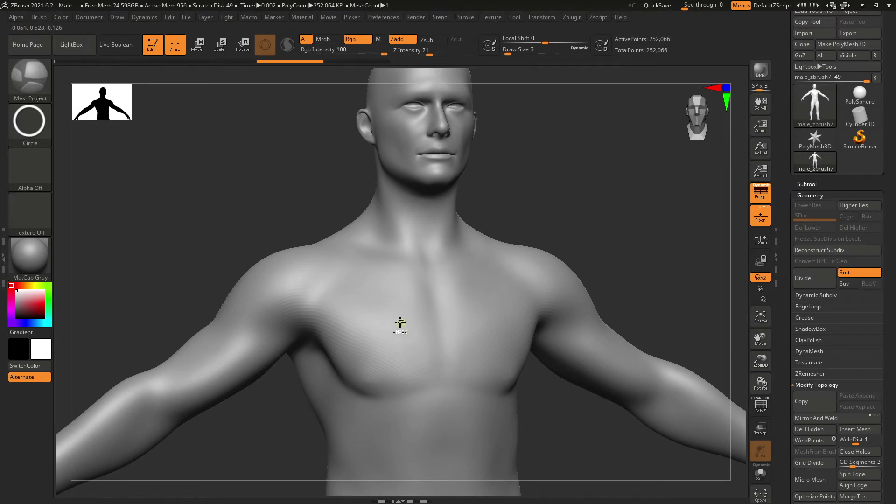
mouse_move(399, 324)
ctrl+shift+mouse_down()
mouse_move(448, 368)
mouse_move(474, 380)
mouse_move(485, 369)
ctrl+shift+mouse_up()
key(ctrl+z)
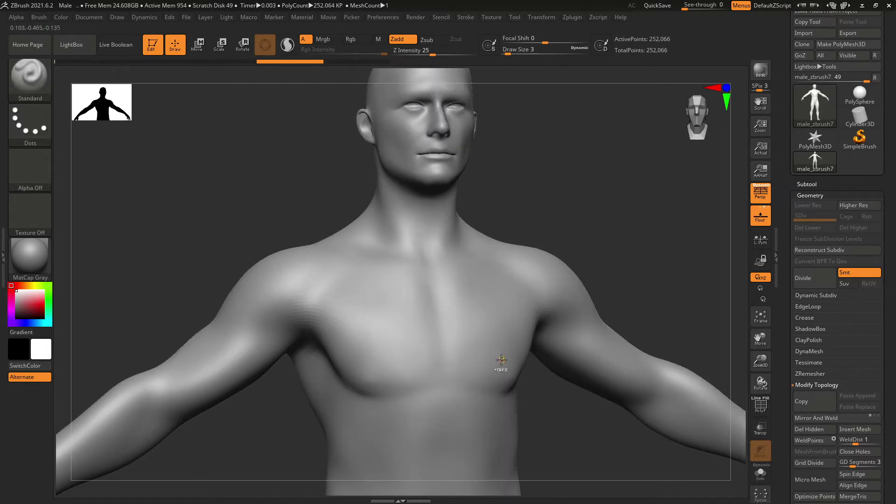
Try a much thinner circular plate over the chest with the MeshProject brush's Z Intensity lowered, then undo it
ctrl+shift+click(421, 55)
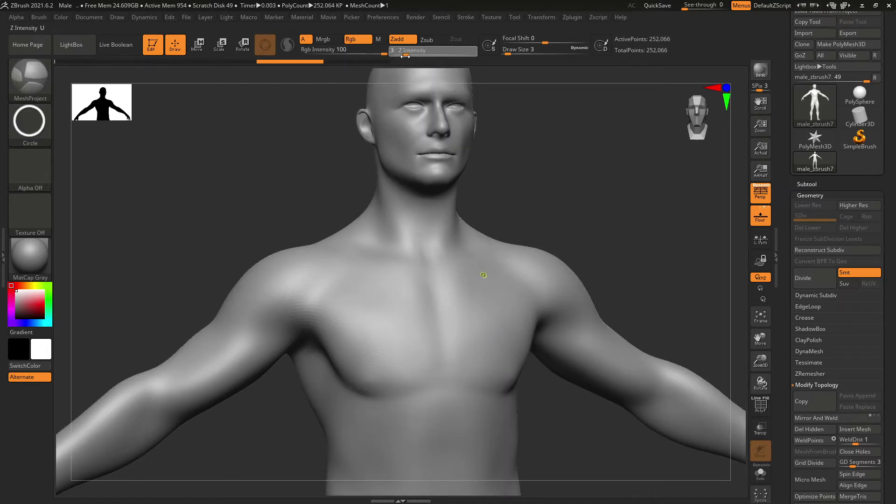
ctrl+shift+drag(407, 56, 408, 57)
mouse_move(399, 314)
ctrl+shift+mouse_down()
mouse_move(456, 388)
mouse_move(504, 430)
mouse_move(575, 413)
mouse_move(504, 424)
mouse_move(549, 413)
mouse_move(537, 358)
ctrl+shift+mouse_up()
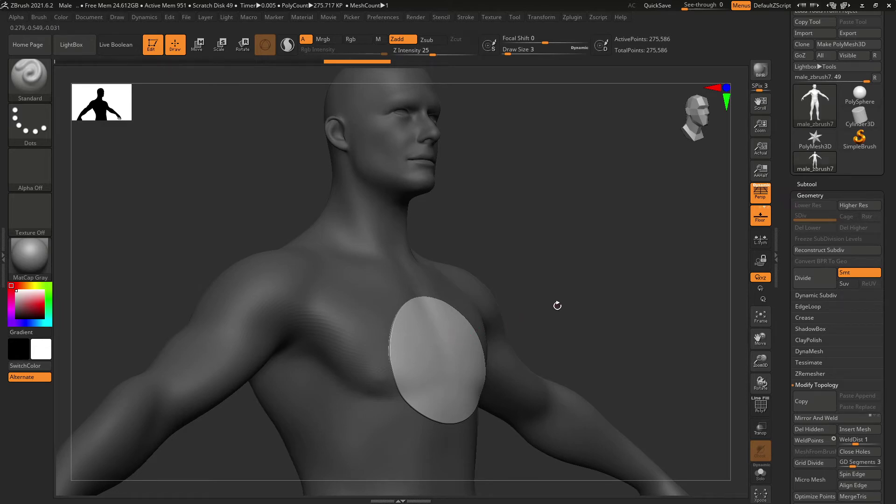
shift+drag(567, 309, 558, 311)
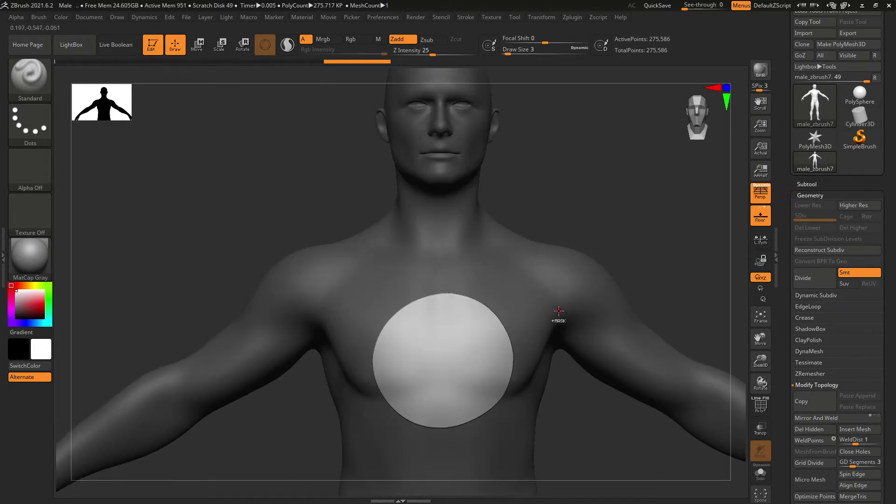
key(ctrl+z)
Raise the MeshProject brush's Z Intensity and draw a large circular plate centred on the chest
mouse_move(427, 53)
shift+mouse_down()
mouse_move(410, 54)
mouse_move(432, 53)
shift+mouse_up()
mouse_move(412, 311)
mouse_down()
mouse_move(518, 450)
mouse_move(505, 461)
mouse_move(510, 436)
mouse_up()
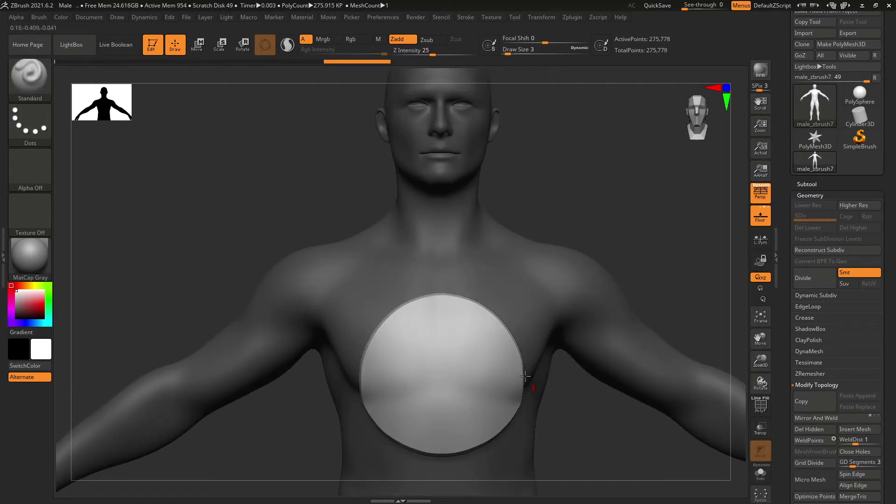
Set the MeshProject brush's Z Intensity to 4 and cut a concentric circular opening to form a ring on the chest
ctrl+shift+drag(431, 54, 408, 55)
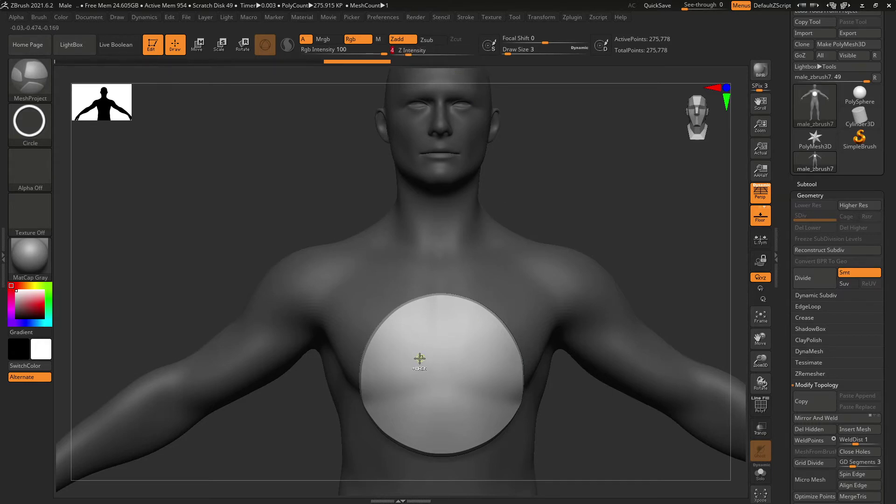
mouse_move(414, 346)
ctrl+mouse_down()
mouse_move(481, 425)
mouse_move(477, 403)
ctrl+mouse_up()
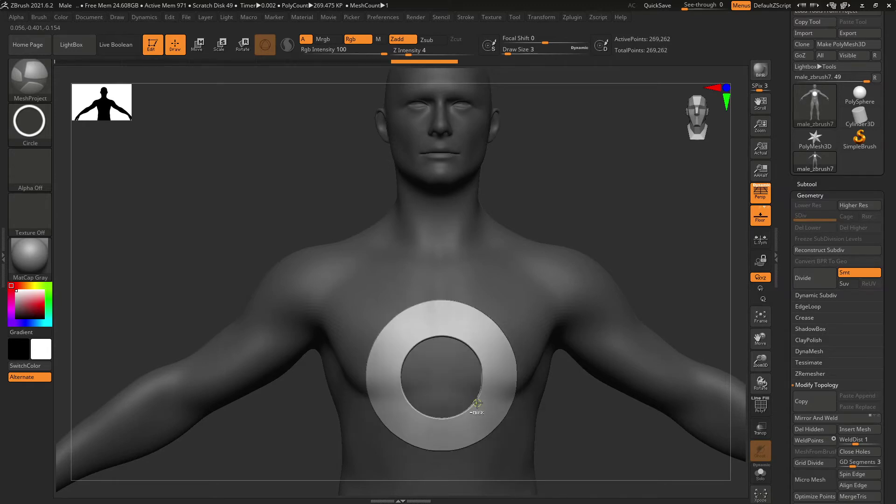
mouse_move(546, 411)
mouse_down()
mouse_move(584, 406)
mouse_move(543, 426)
mouse_move(574, 414)
mouse_move(552, 414)
mouse_up()
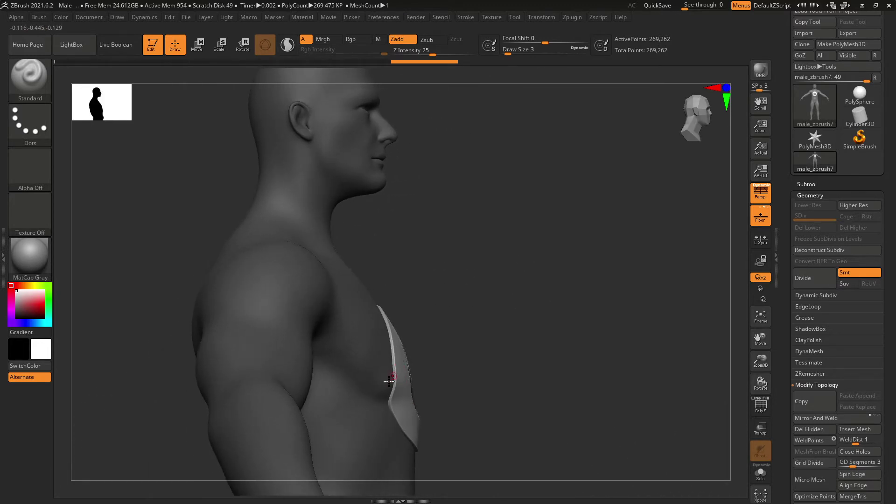
Raise the MeshProject brush's Z Intensity and draw a smaller raised circular plate over the ring's opening on the chest
key(ctrl)
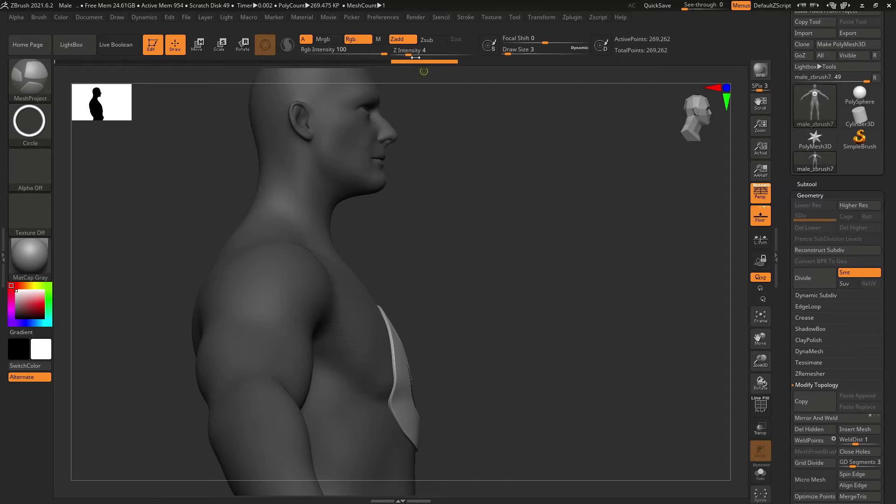
drag(542, 330, 500, 344)
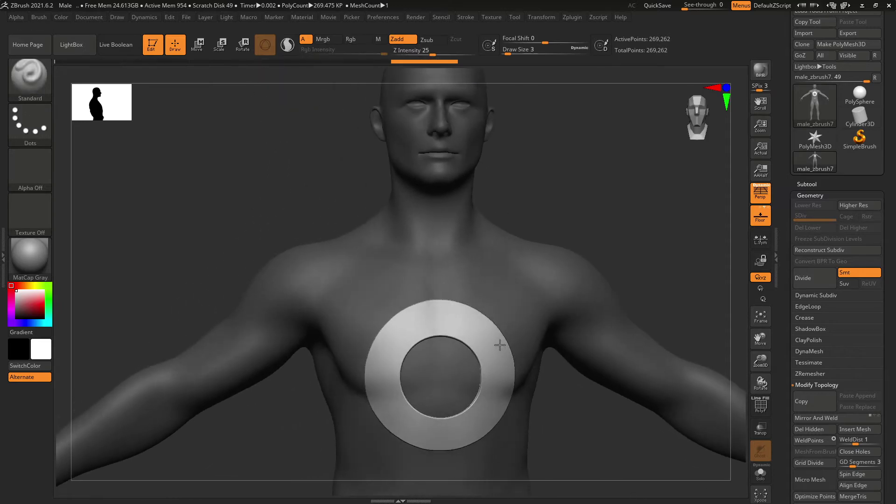
key(ctrl)
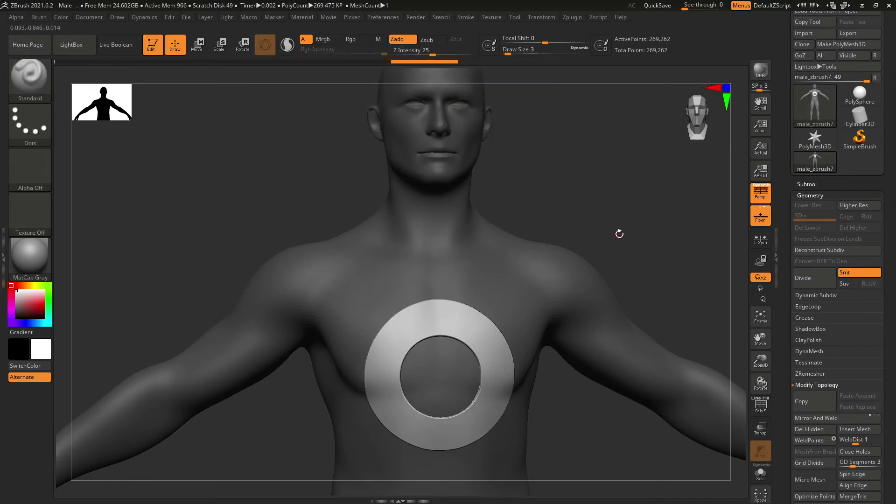
drag(619, 233, 615, 234)
key(ctrl)
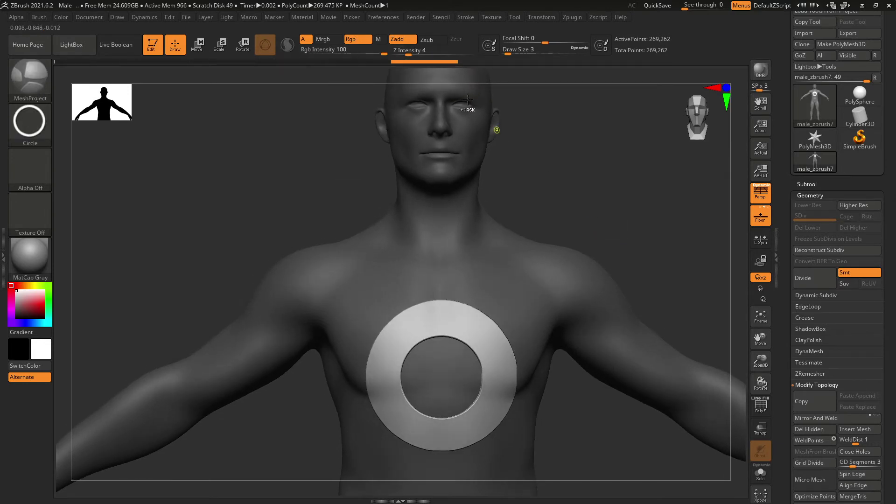
drag(409, 52, 428, 53)
drag(398, 332, 494, 427)
drag(494, 428, 494, 428)
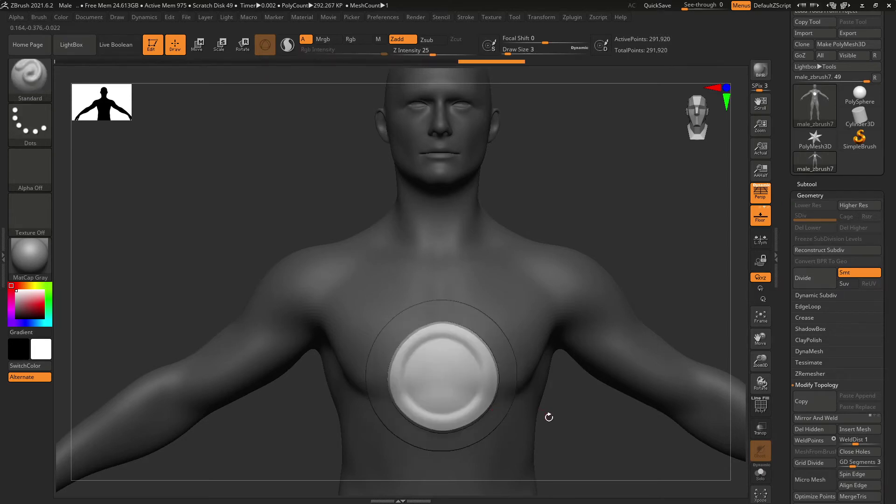
mouse_move(549, 417)
mouse_down()
mouse_move(586, 414)
mouse_move(540, 426)
mouse_move(565, 420)
mouse_move(548, 417)
mouse_up()
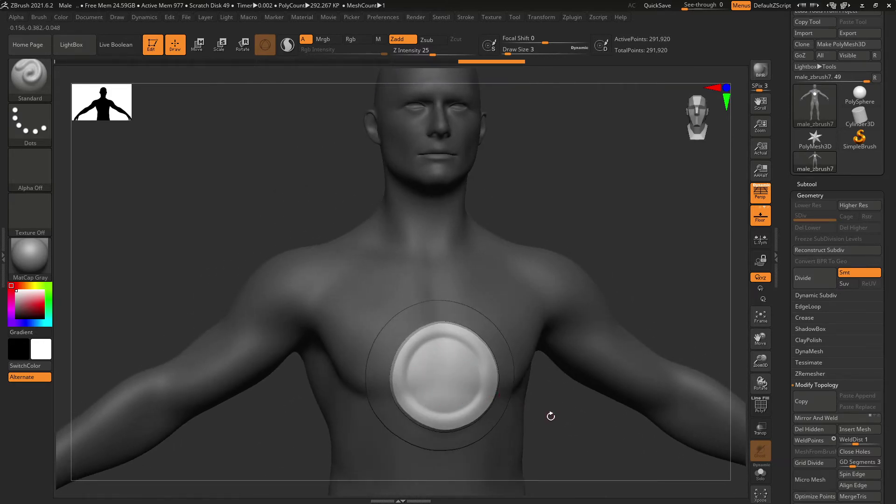
mouse_move(550, 429)
mouse_down()
mouse_move(580, 424)
mouse_move(547, 422)
mouse_up()
ctrl+shift+drag(397, 401, 466, 435)
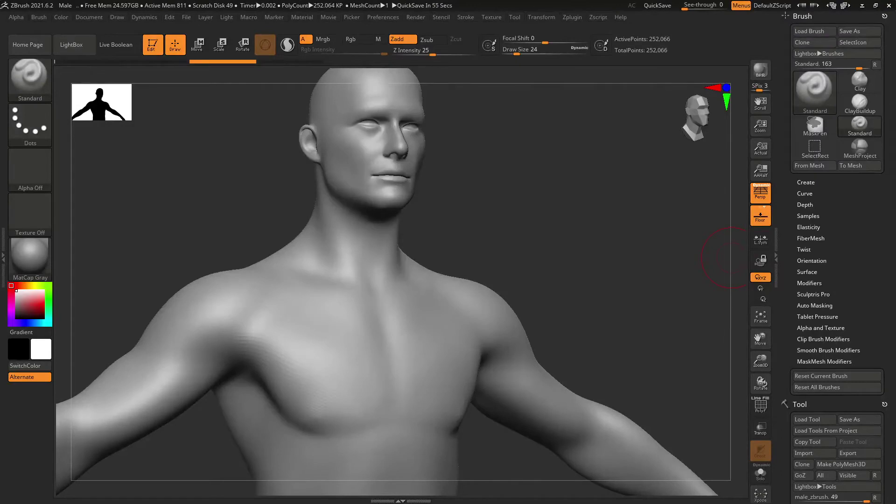
Open the MaskMesh Modifiers and try a mirrored pair of lasso plates on the chest with Bevel 0.5, then undo it
drag(510, 226, 451, 193)
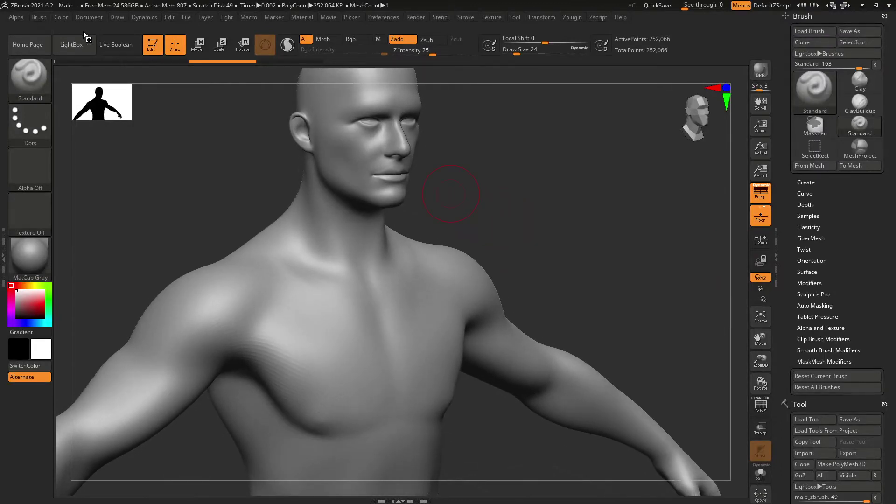
click(837, 361)
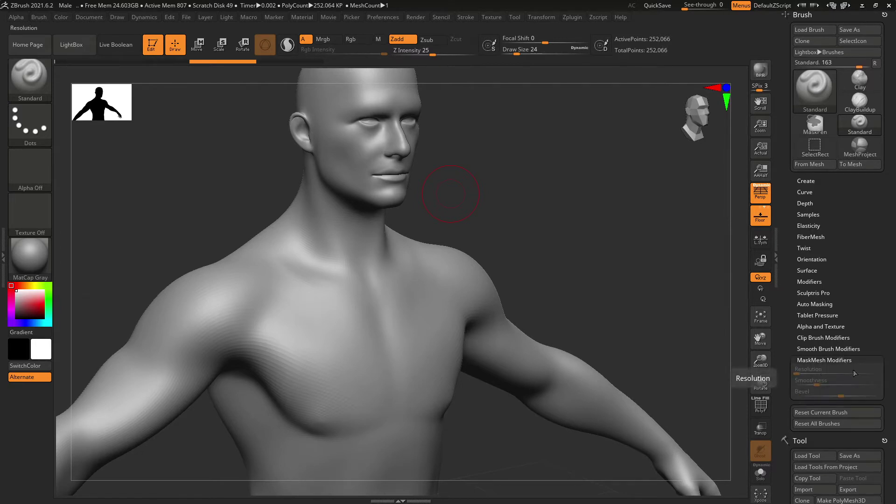
key(ctrl)
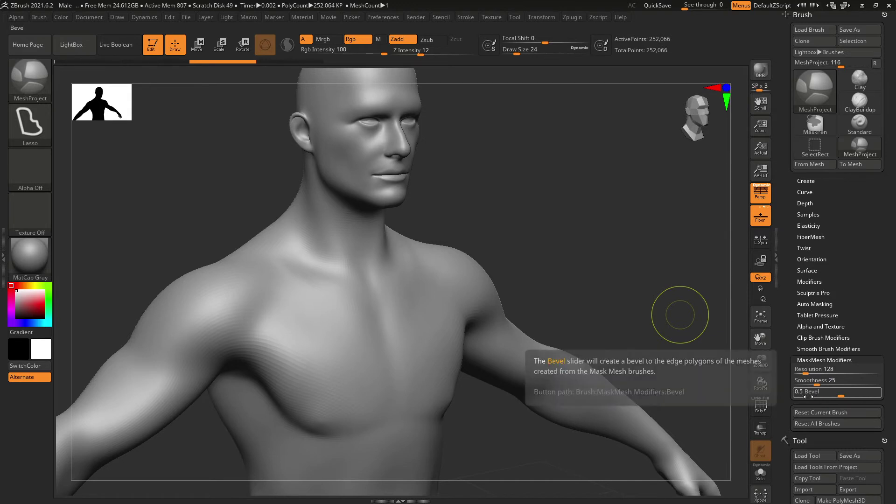
mouse_move(319, 304)
ctrl+mouse_down()
mouse_move(262, 346)
mouse_move(298, 415)
mouse_move(346, 385)
ctrl+mouse_up()
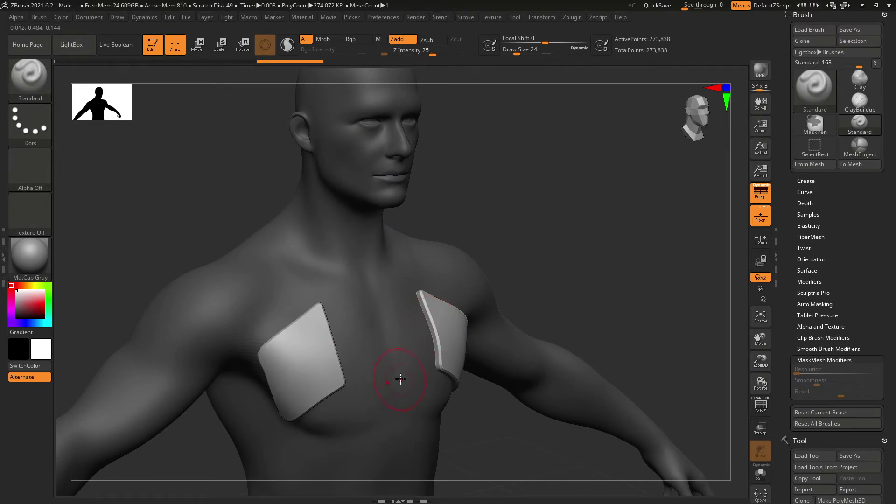
key(ctrl+z)
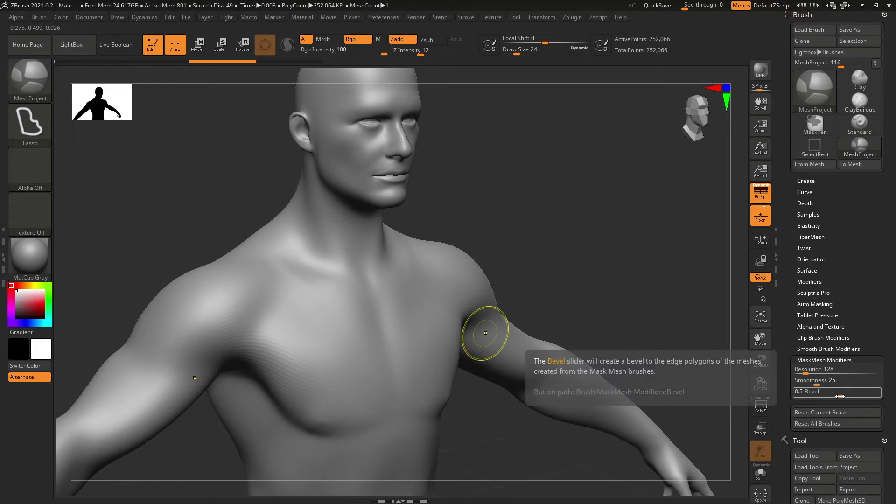
Try mirrored lasso plates on the chest with the MaskMesh Bevel lowered to its minimum, then undo them
drag(837, 395, 788, 397)
mouse_move(321, 280)
mouse_down()
mouse_move(282, 320)
mouse_move(331, 389)
mouse_up()
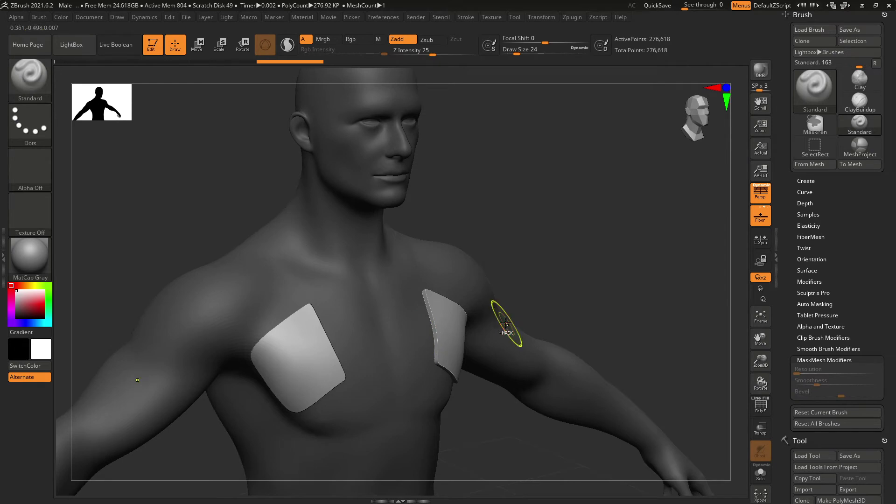
key(ctrl+z)
Try mirrored lasso plates on the chest with the MaskMesh Bevel raised to 5.25667, then undo them
drag(800, 396, 867, 396)
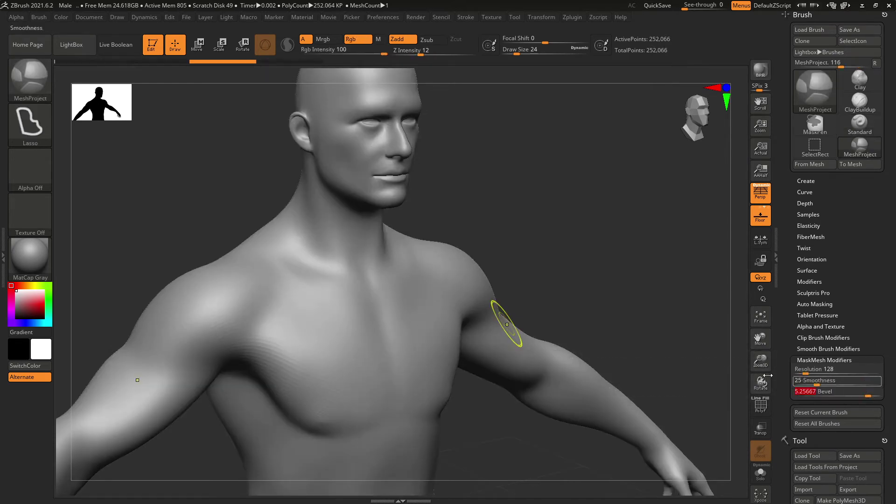
mouse_move(308, 306)
ctrl+mouse_down()
mouse_move(245, 357)
mouse_move(363, 368)
ctrl+mouse_up()
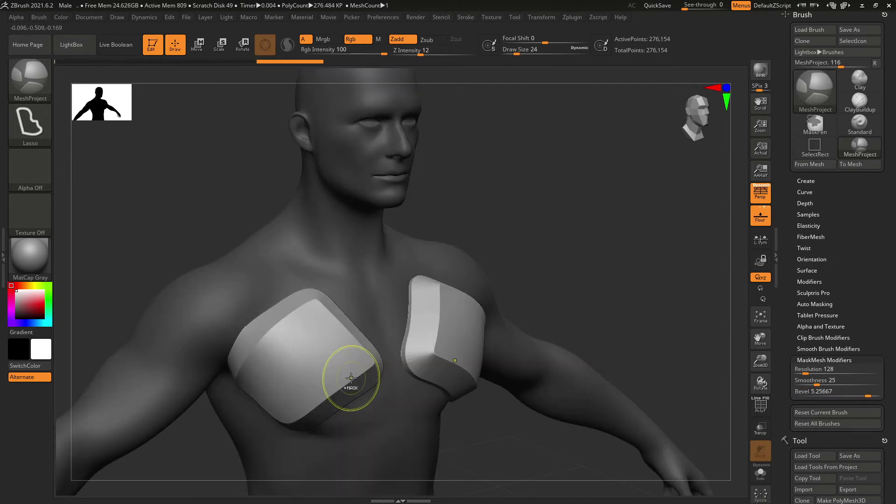
key(b)
key(s)
key(t)
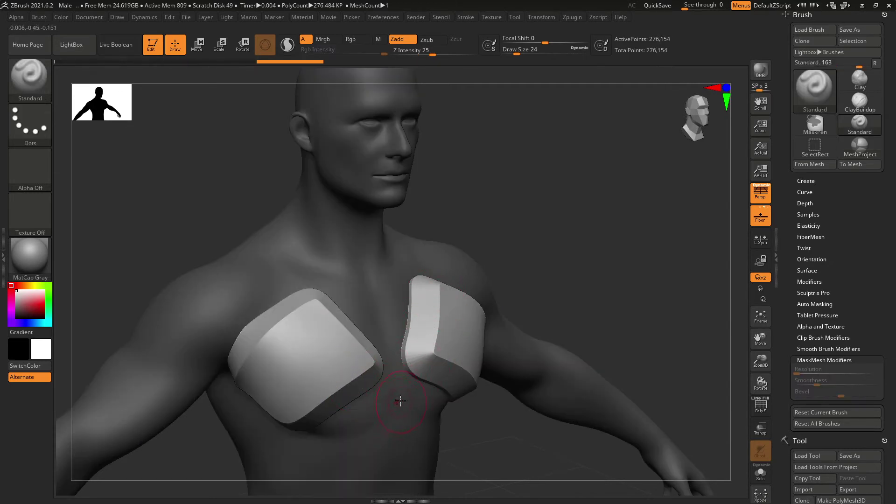
key(ctrl+z)
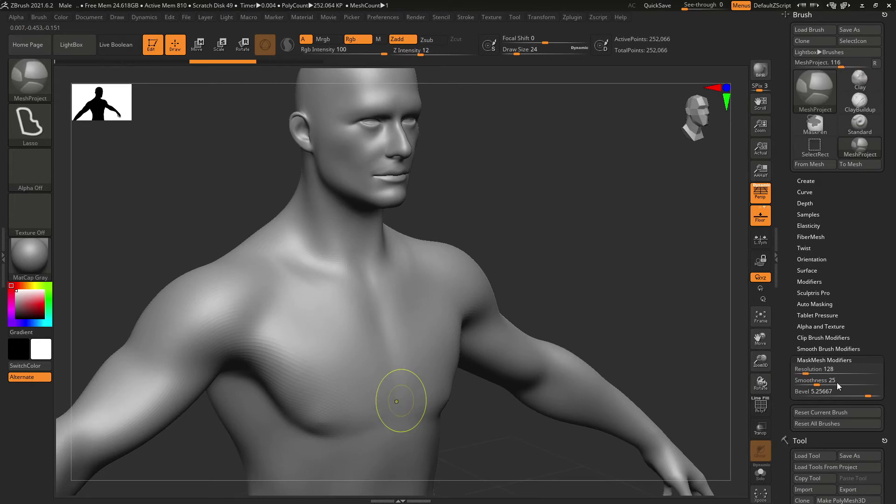
Lower the MaskMesh Bevel to about 0.41 and draw mirrored lasso plates on the chest
drag(869, 396, 865, 396)
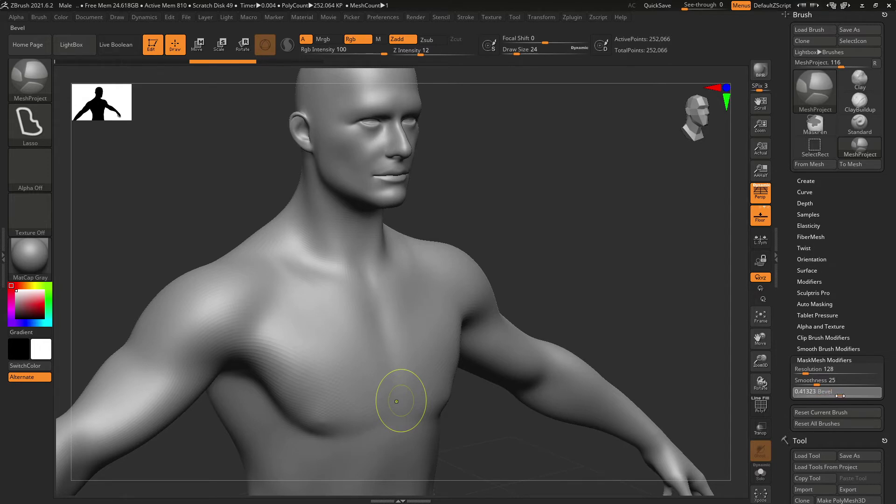
ctrl+drag(839, 396, 838, 396)
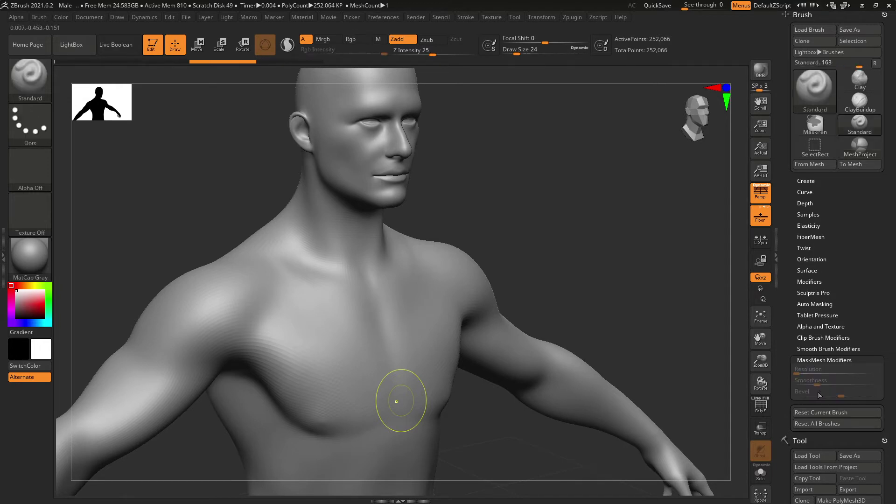
mouse_move(319, 301)
ctrl+mouse_down()
mouse_move(270, 376)
mouse_move(350, 392)
ctrl+mouse_up()
key(b)
key(s)
key(t)
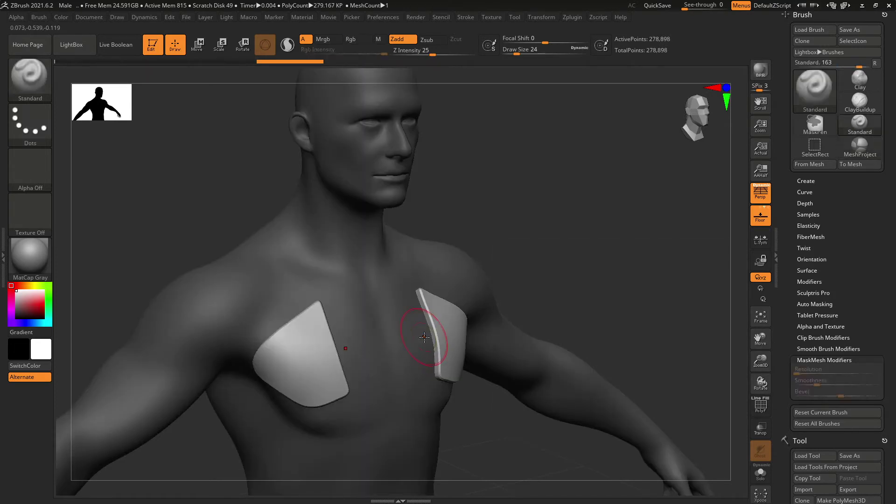
Clear the mask to examine the slightly bevelled chest plates from several angles, then undo the plates
drag(540, 241, 545, 266)
key(ctrl)
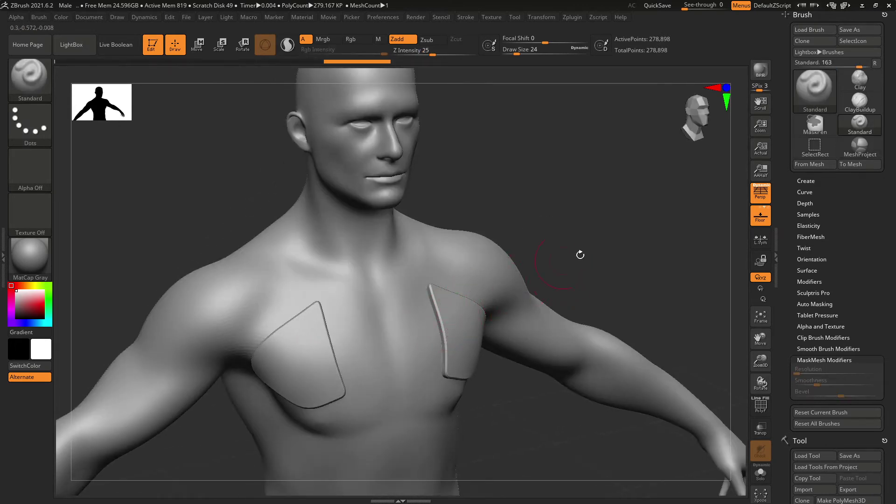
drag(580, 253, 600, 228)
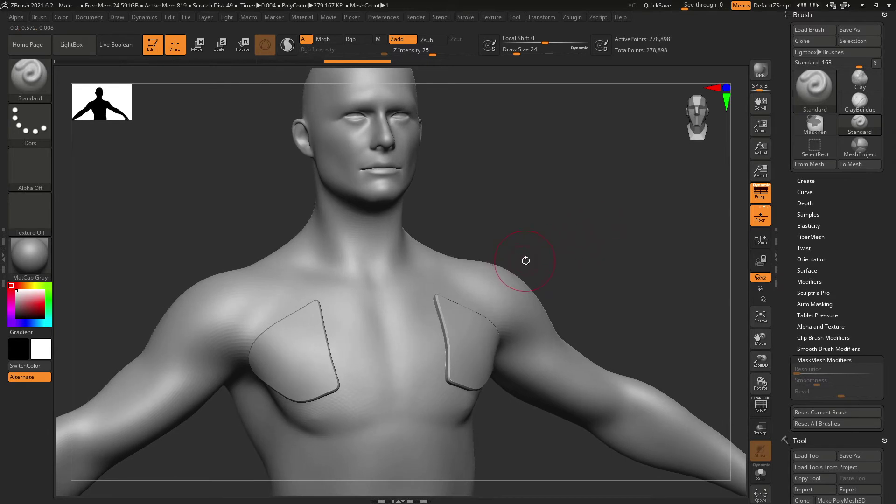
key(ctrl+z)
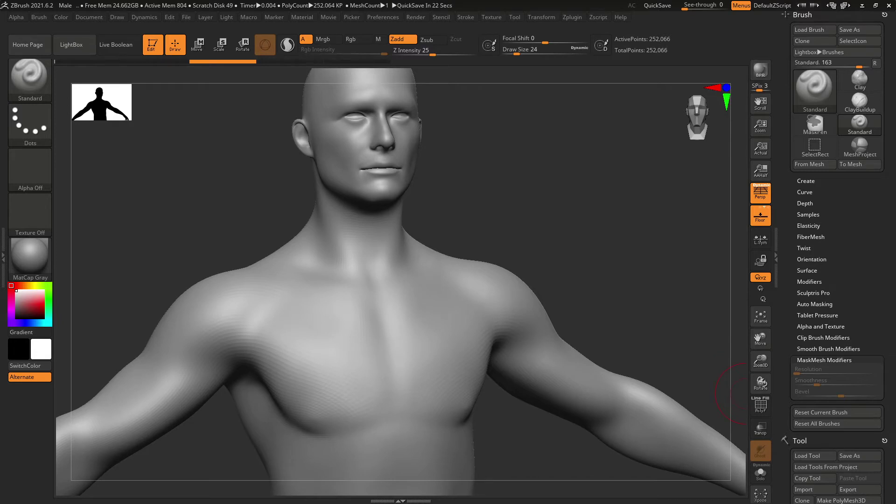
Open the Standard brush's Depth settings to show its placement and Imbed controls
click(867, 315)
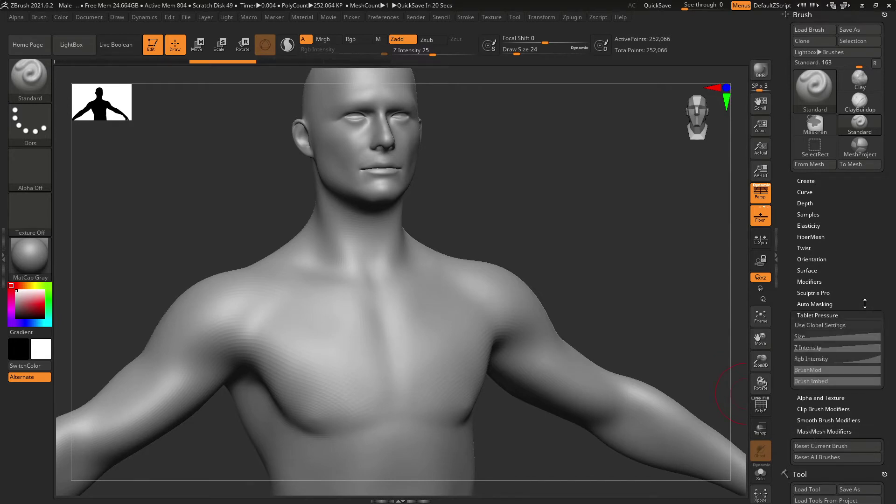
click(822, 314)
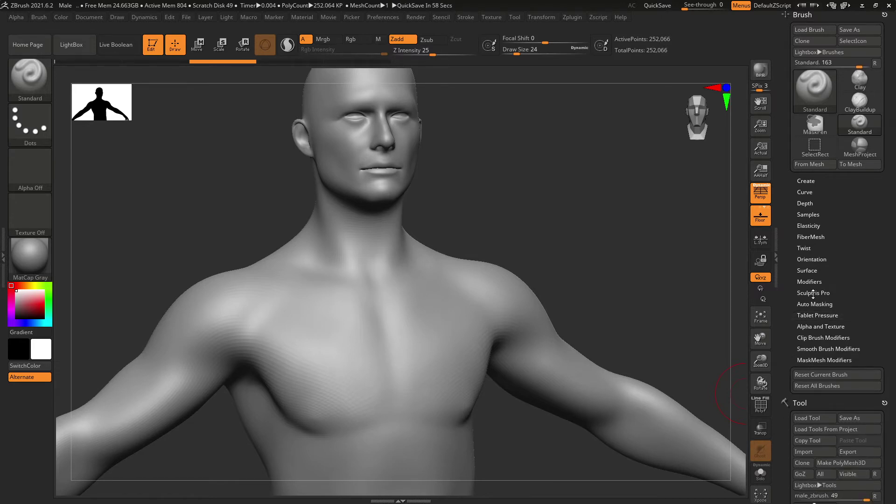
click(808, 203)
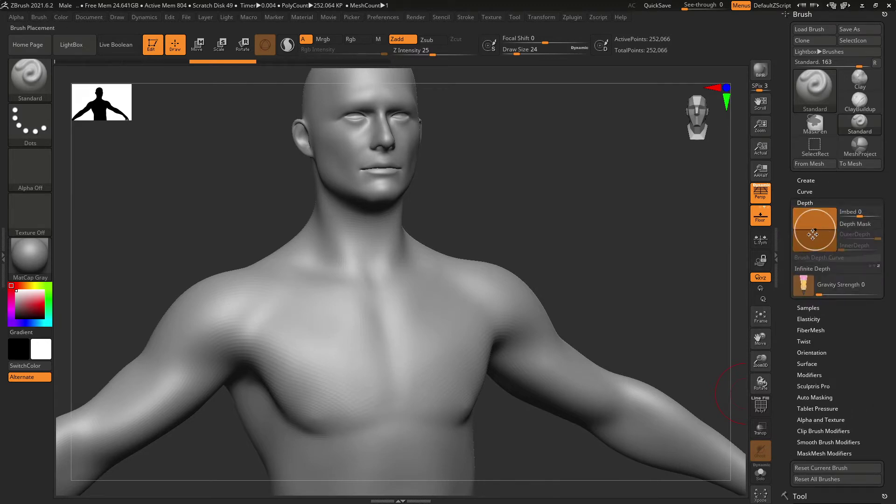
Try larger mirrored MeshProject lasso plates running below the pectorals with Imbed at 0, then undo them
mouse_move(540, 252)
mouse_down()
mouse_move(586, 250)
mouse_move(596, 194)
mouse_up()
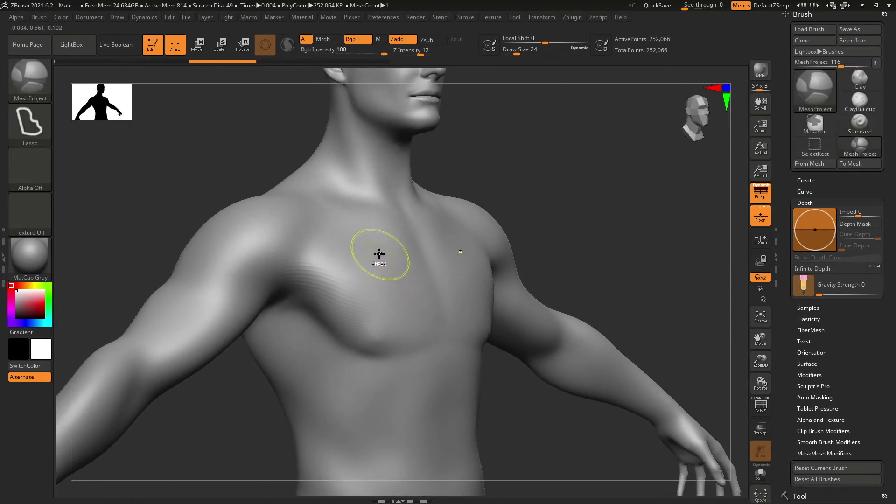
mouse_move(379, 250)
ctrl+mouse_down()
mouse_move(300, 258)
mouse_move(290, 364)
mouse_move(399, 383)
ctrl+mouse_up()
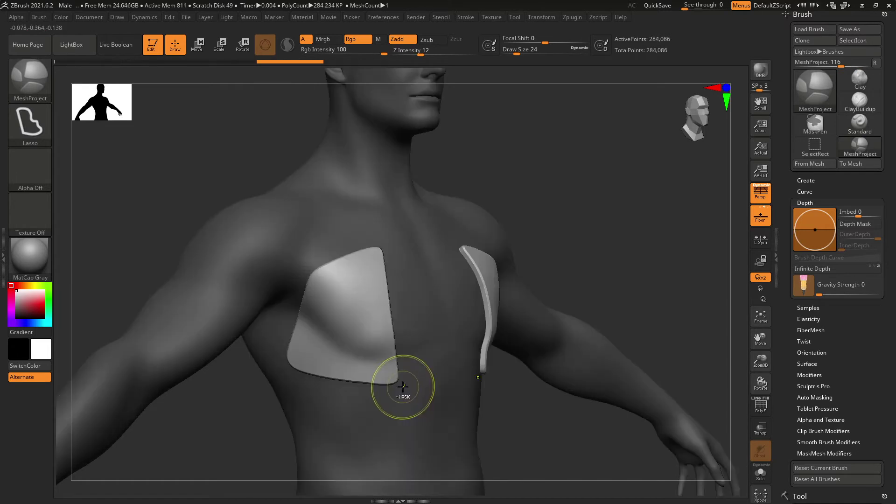
drag(576, 276, 469, 332)
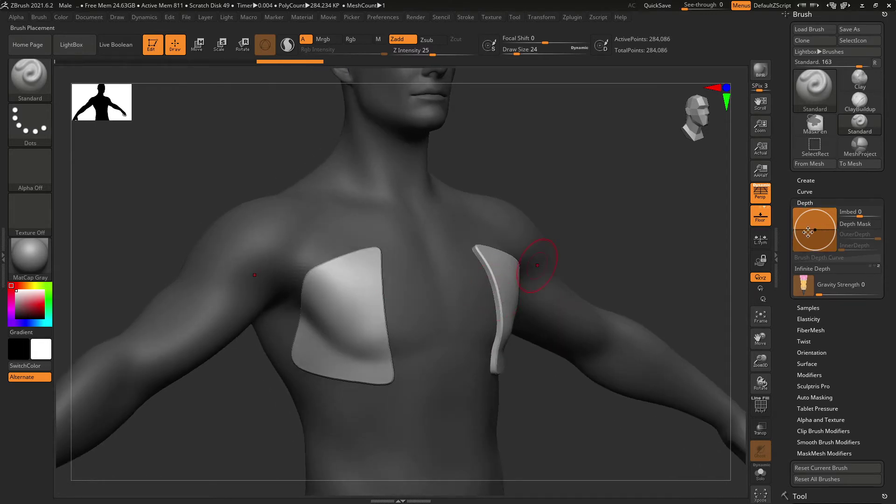
mouse_move(584, 230)
mouse_down()
mouse_move(606, 219)
mouse_move(590, 226)
mouse_up()
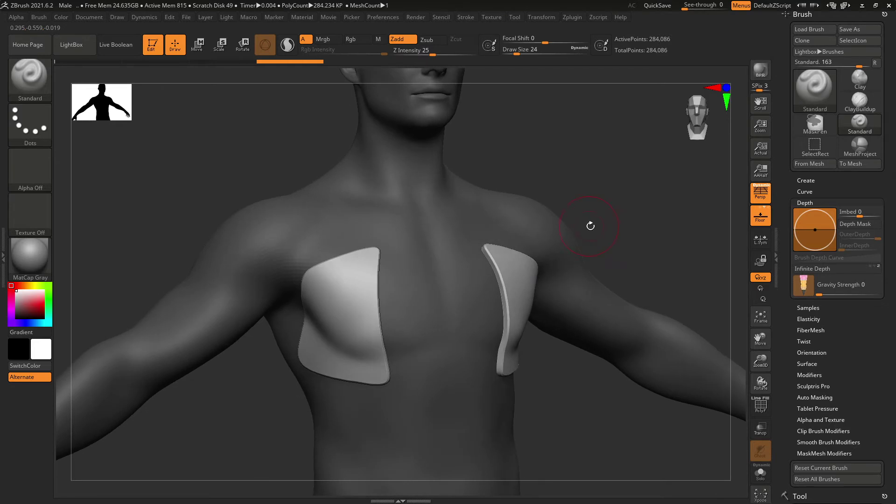
key(ctrl+z)
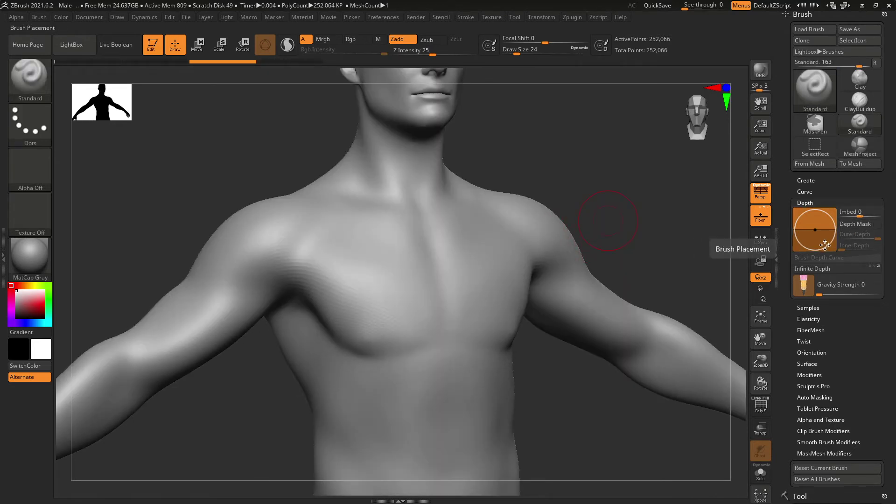
Set the Standard brush's Imbed to 100 and draw mirrored MeshProject lasso plates over the chest, clearing the mask around them
drag(827, 231, 825, 217)
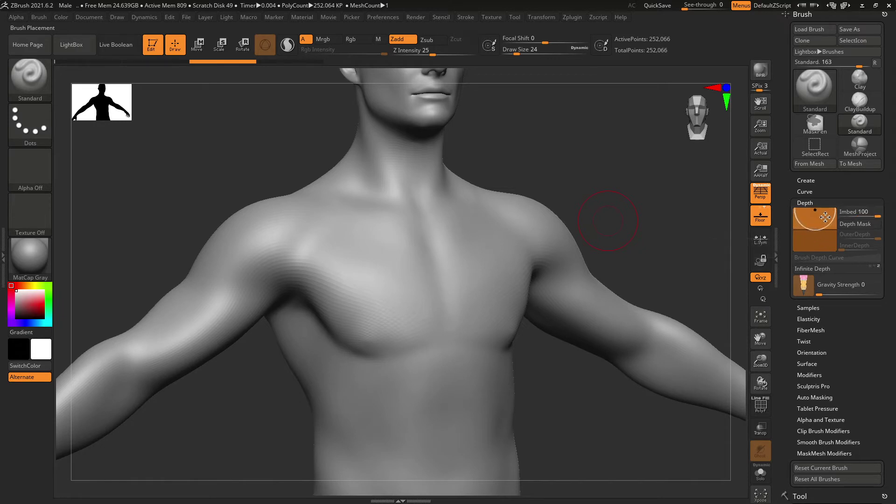
click(878, 215)
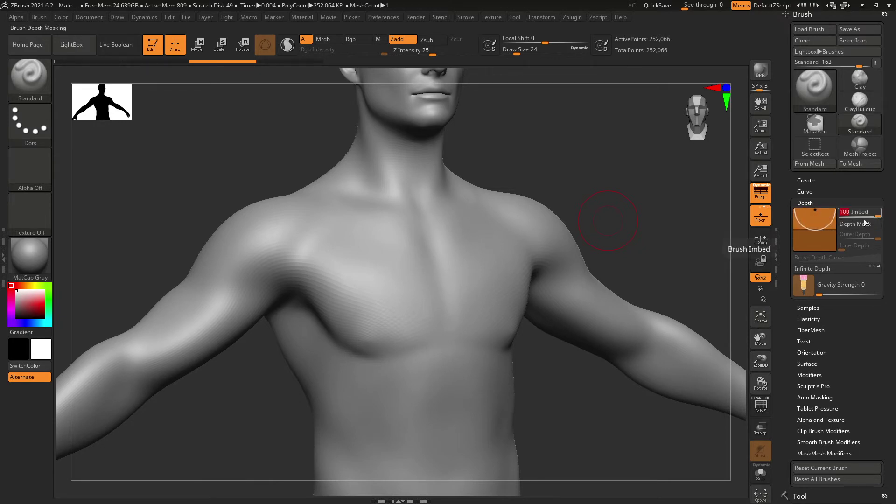
mouse_move(579, 175)
mouse_down()
mouse_move(586, 174)
mouse_move(572, 182)
mouse_up()
mouse_move(374, 250)
ctrl+mouse_down()
mouse_move(314, 327)
mouse_move(374, 386)
mouse_move(416, 360)
ctrl+mouse_up()
ctrl+drag(416, 360, 417, 360)
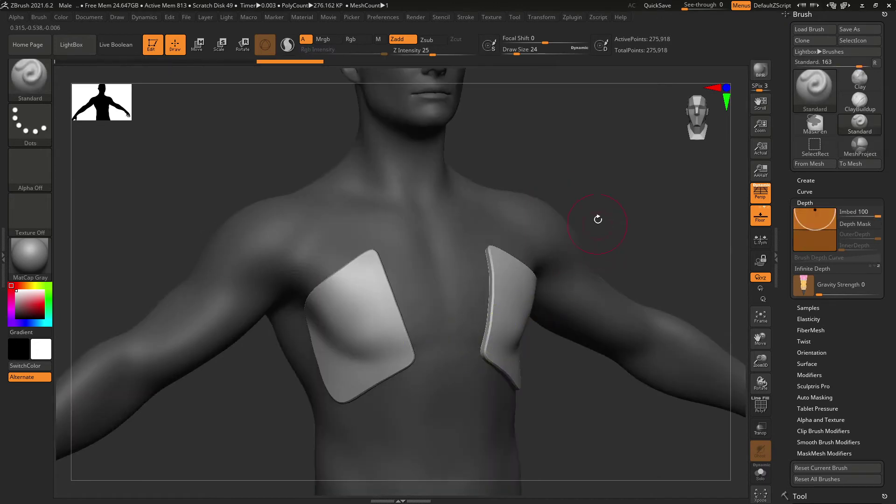
mouse_move(596, 216)
mouse_down()
mouse_move(613, 218)
mouse_move(590, 222)
mouse_move(587, 248)
mouse_up()
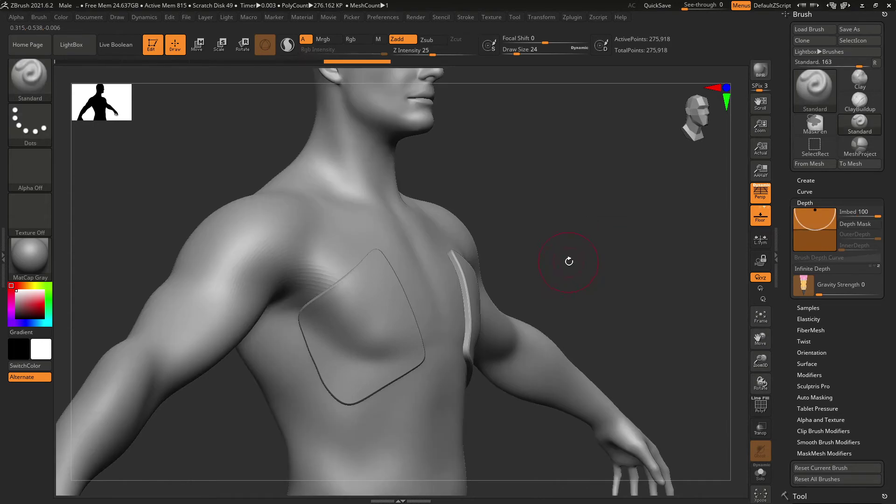
Try adding narrow mirrored MeshProject lasso plates below the chest plates, then undo all of the plates
ctrl+drag(436, 351, 403, 419)
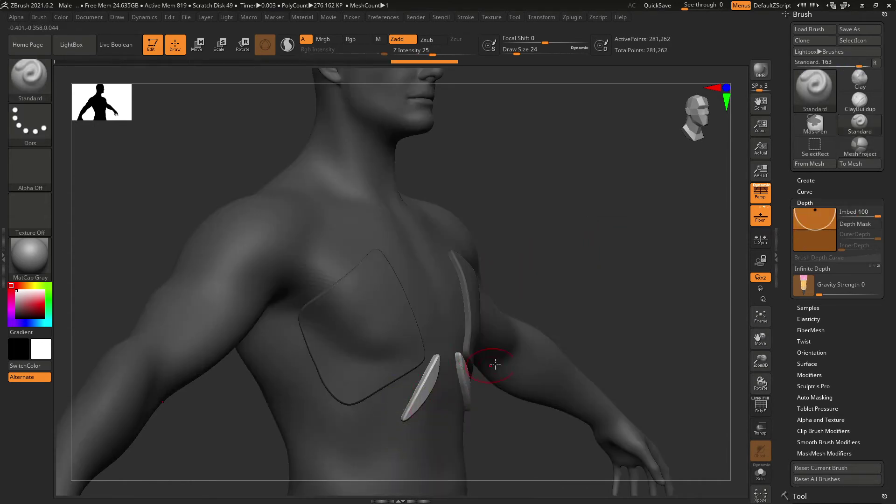
key(ctrl+z)
key(ctrl+z)
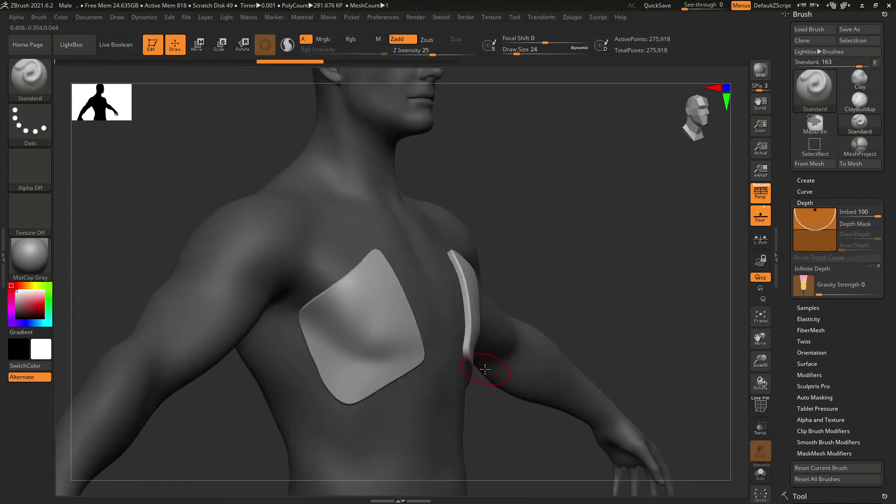
key(ctrl+z)
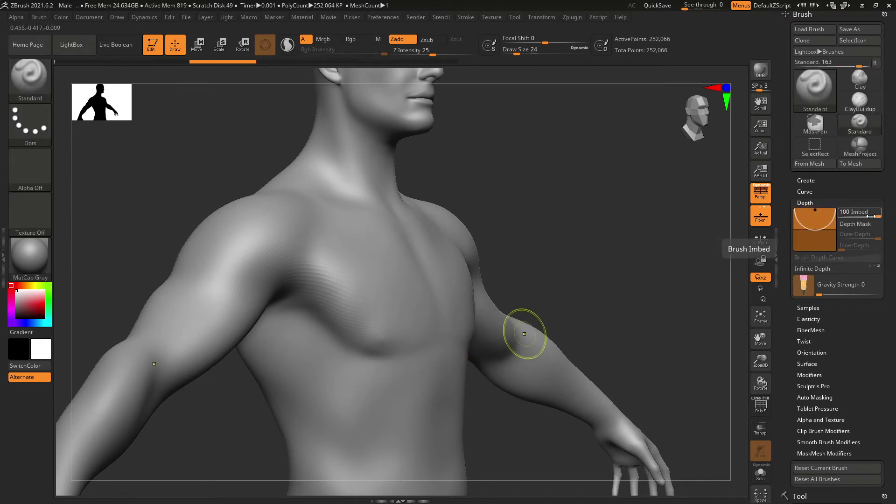
Set Imbed to 1 for Standard and 100 for MeshProject, and draw mirrored MeshProject lasso plates over the chest
mouse_move(873, 216)
mouse_down()
mouse_move(853, 218)
mouse_move(864, 216)
mouse_up()
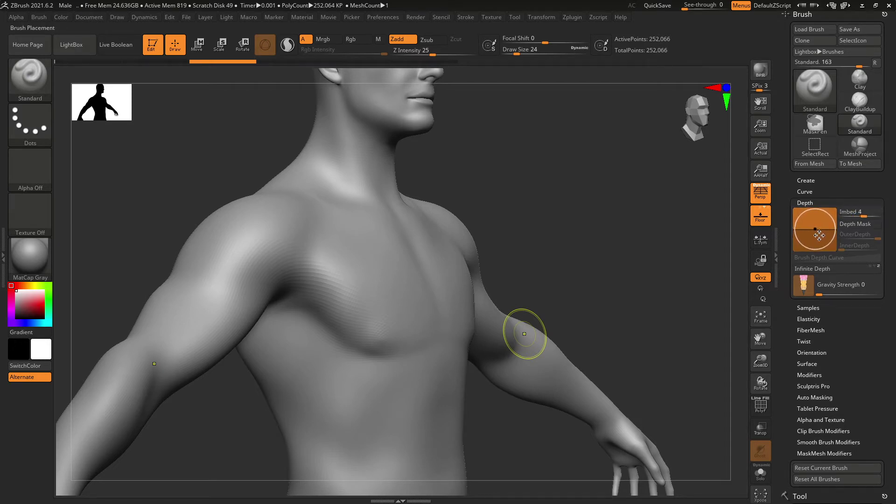
drag(819, 235, 819, 236)
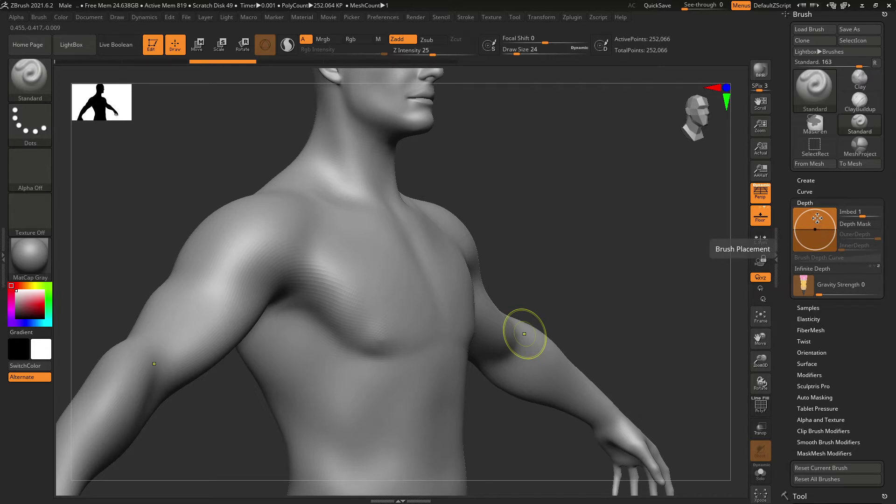
key(ctrl)
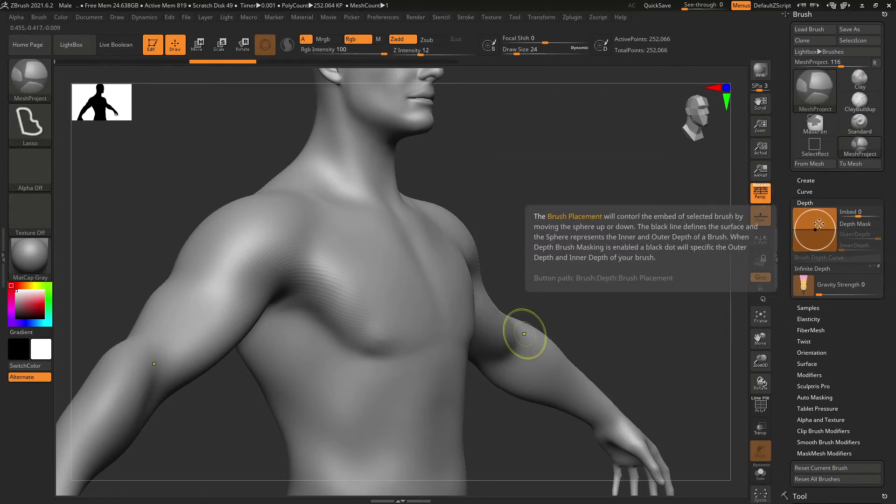
drag(821, 231, 814, 202)
mouse_move(356, 255)
mouse_down()
mouse_move(299, 262)
mouse_move(324, 420)
mouse_move(432, 363)
mouse_up()
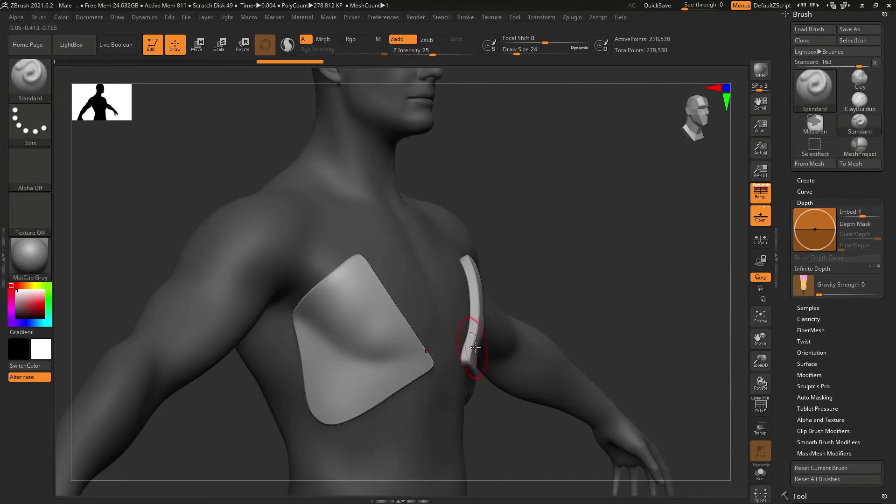
drag(548, 299, 485, 318)
key(ctrl)
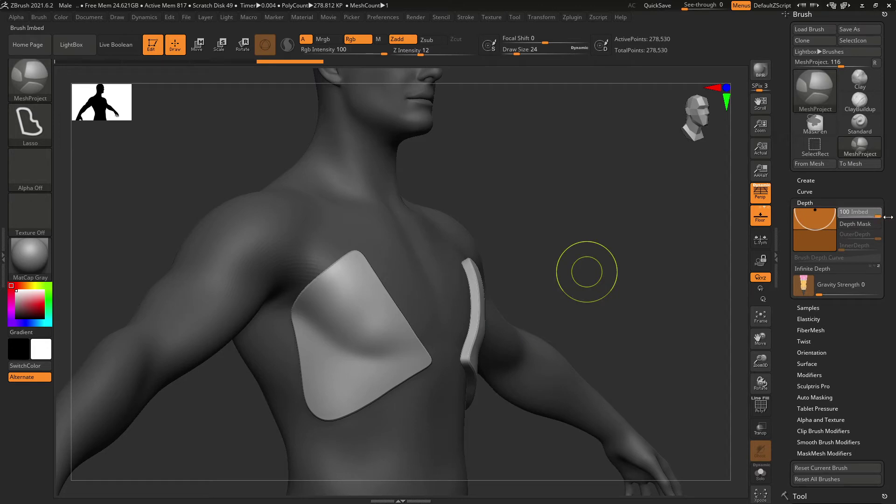
Set the Standard brush's Imbed to -100, replace the chest plates with a lower mirrored lasso pair, and clear the mask
drag(886, 217, 840, 216)
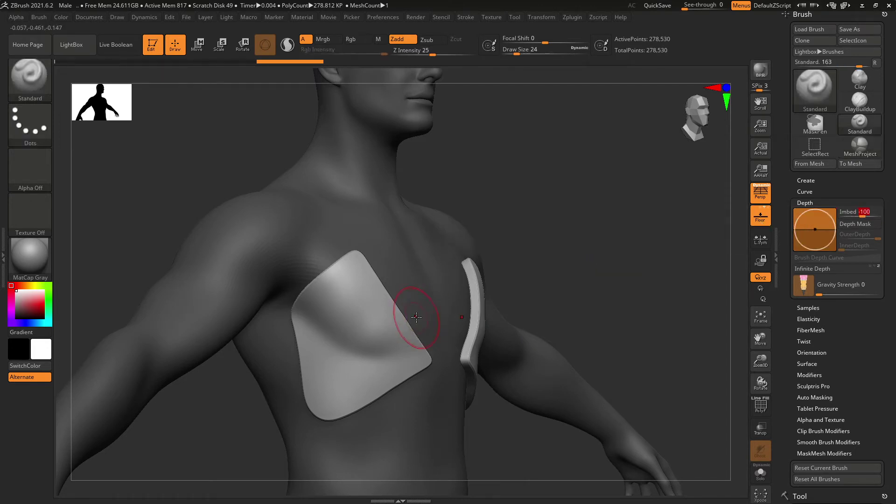
key(ctrl)
key(ctrl+z)
mouse_move(375, 279)
ctrl+mouse_down()
mouse_move(288, 352)
mouse_move(384, 408)
mouse_move(430, 367)
ctrl+mouse_up()
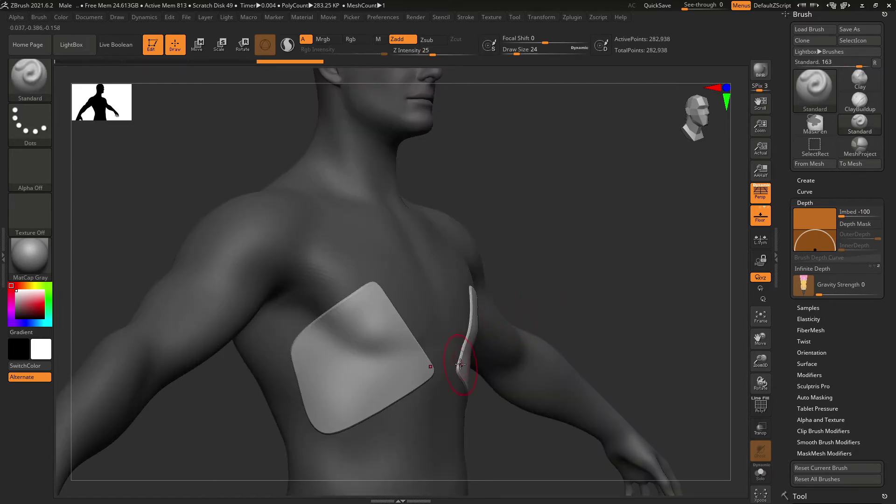
ctrl+drag(544, 299, 551, 316)
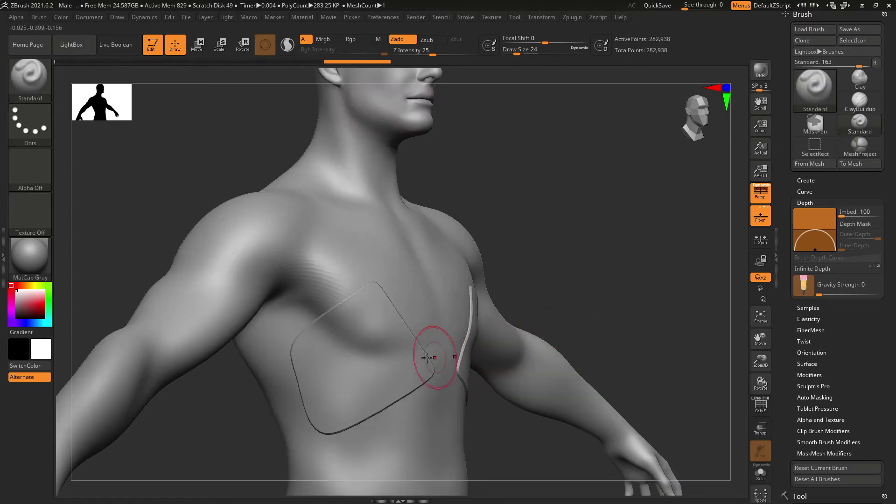
Layer overlapping mirrored lasso plates across the chest, setting MeshProject's Imbed to 0 before the uppermost one, then undo all the plates
mouse_move(417, 324)
ctrl+mouse_down()
mouse_move(377, 393)
mouse_move(430, 441)
mouse_move(411, 383)
mouse_move(454, 363)
mouse_move(448, 282)
ctrl+mouse_up()
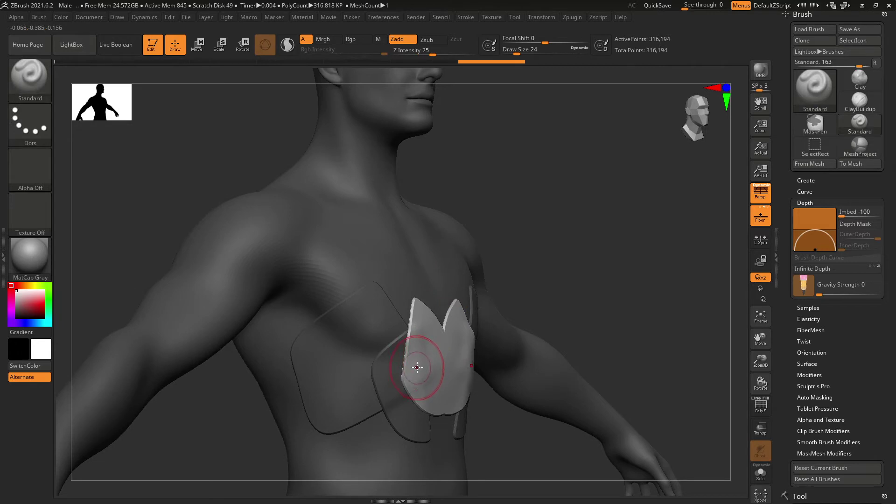
drag(842, 216, 858, 217)
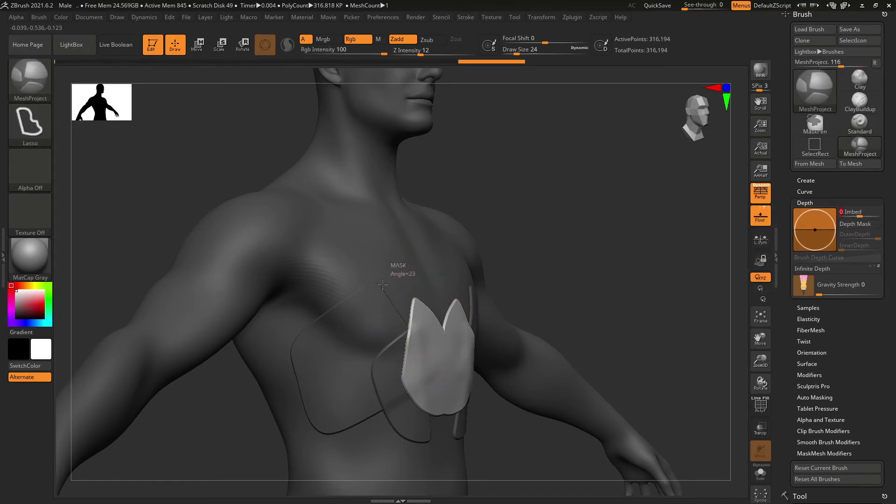
mouse_move(402, 264)
ctrl+mouse_down()
mouse_move(368, 404)
mouse_move(475, 315)
ctrl+mouse_up()
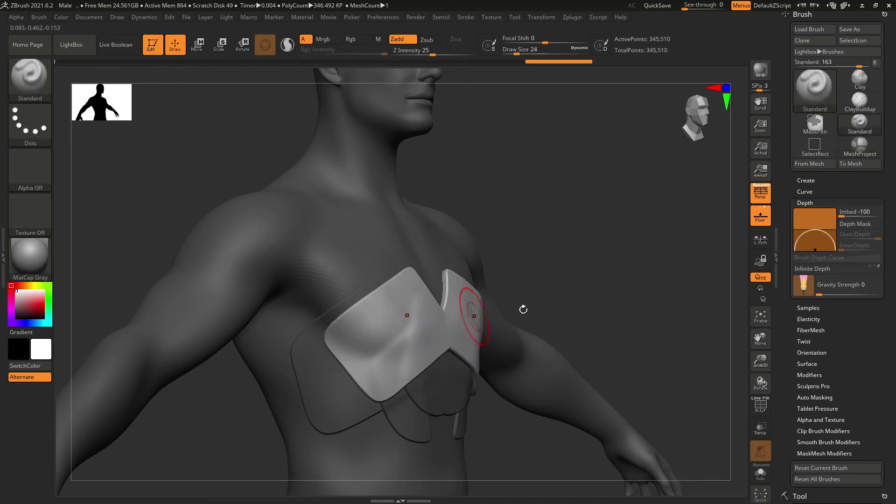
drag(571, 292, 550, 247)
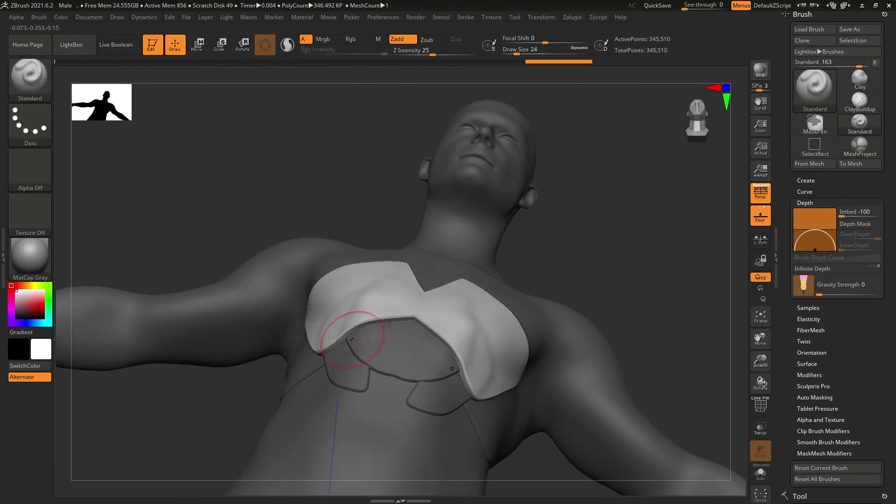
mouse_move(595, 222)
mouse_down()
mouse_move(589, 216)
mouse_move(610, 214)
mouse_move(570, 224)
mouse_move(566, 291)
mouse_up()
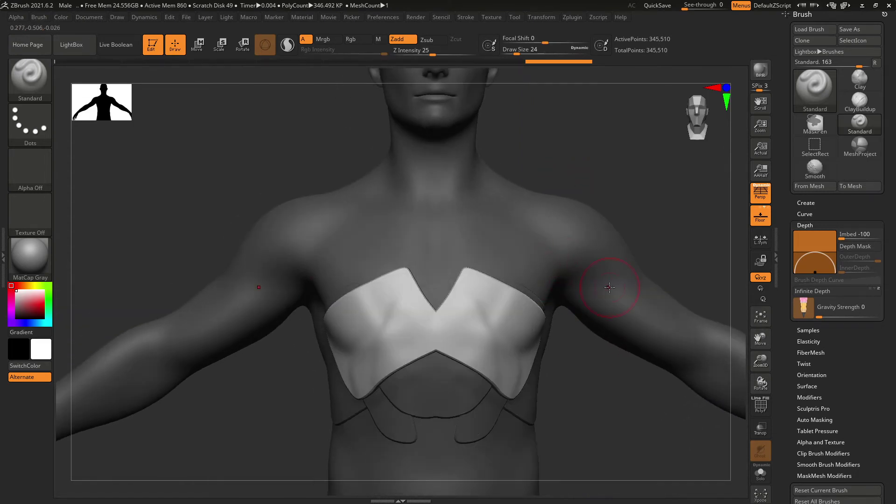
mouse_move(577, 375)
mouse_down()
mouse_move(610, 370)
mouse_move(562, 370)
mouse_move(543, 354)
mouse_up()
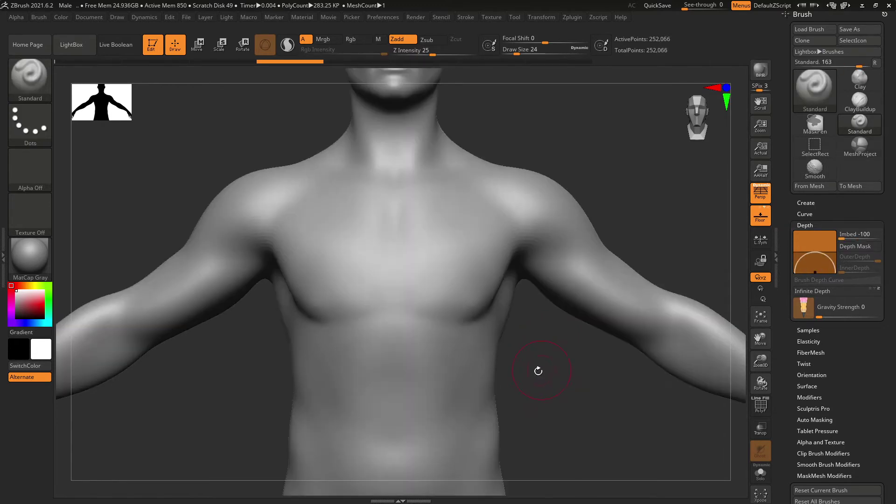
Try a single MeshProject lasso plate over one pectoral with Z Intensity at 62, then undo it
drag(536, 370, 524, 365)
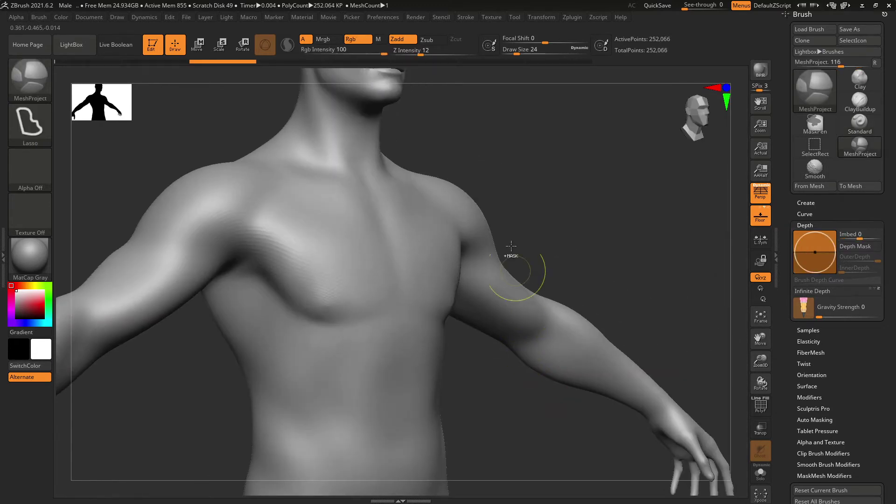
click(425, 51)
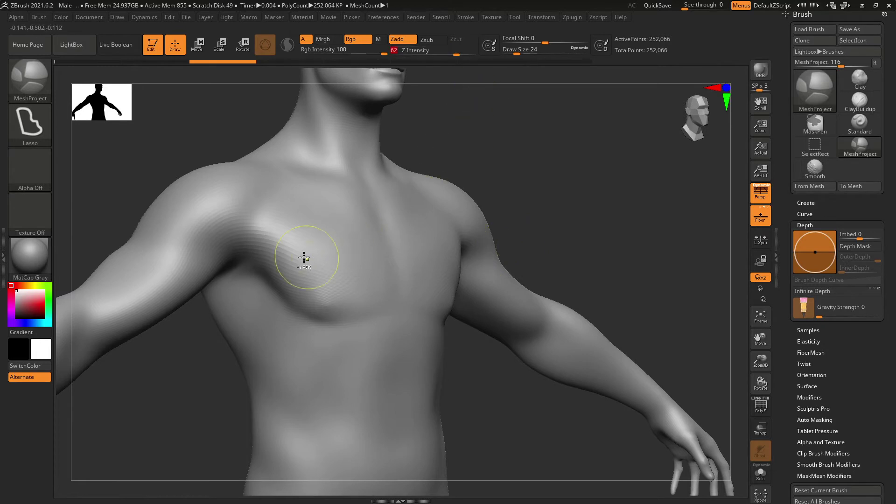
mouse_move(310, 230)
mouse_down()
mouse_move(304, 424)
mouse_move(322, 219)
mouse_up()
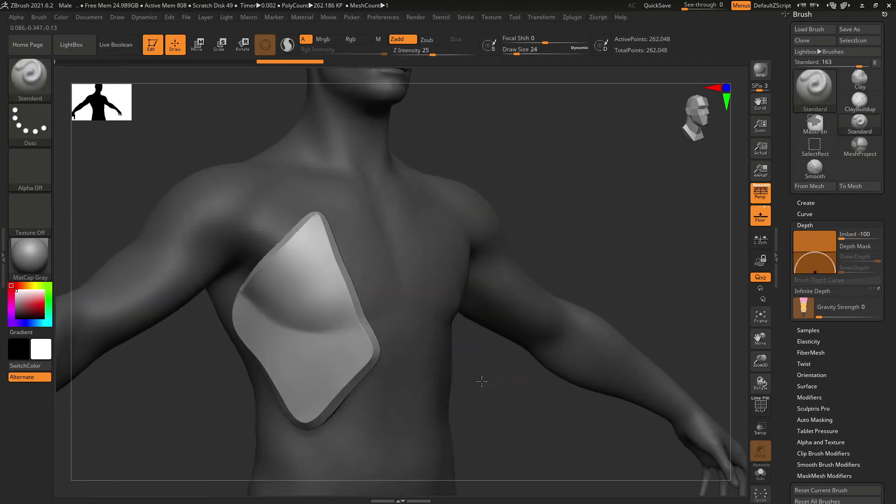
mouse_move(513, 387)
mouse_down()
mouse_move(455, 390)
mouse_move(494, 375)
mouse_up()
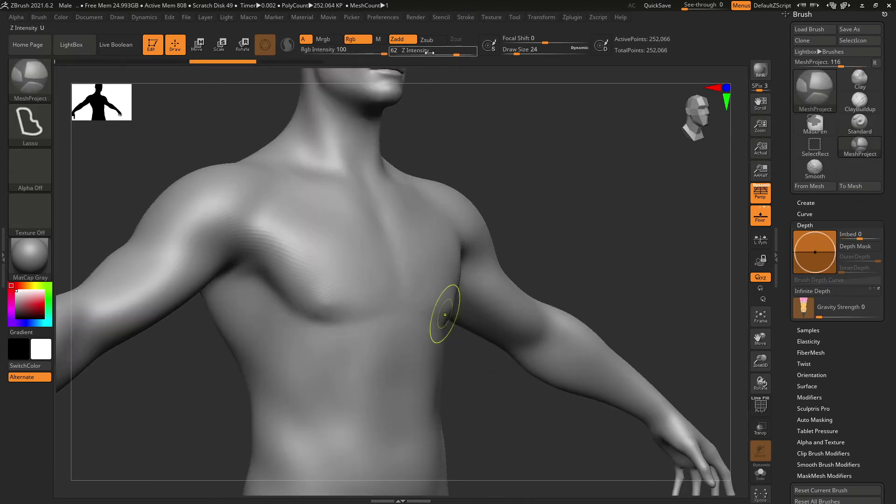
Try a thin MeshProject lasso plate down the side of the chest with Z Intensity at 3, then undo it
drag(429, 52, 406, 53)
mouse_move(312, 259)
ctrl+mouse_down()
mouse_move(259, 325)
mouse_move(407, 353)
ctrl+mouse_up()
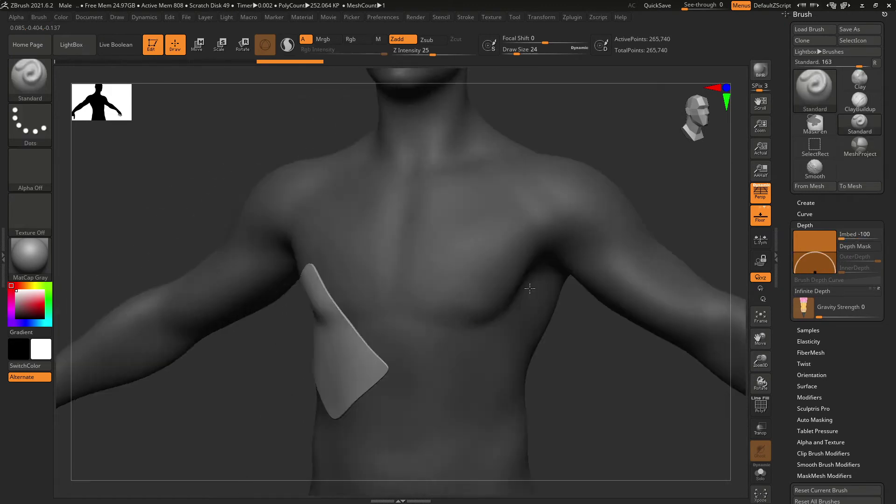
mouse_move(513, 317)
mouse_down()
mouse_move(566, 289)
mouse_move(549, 279)
mouse_up()
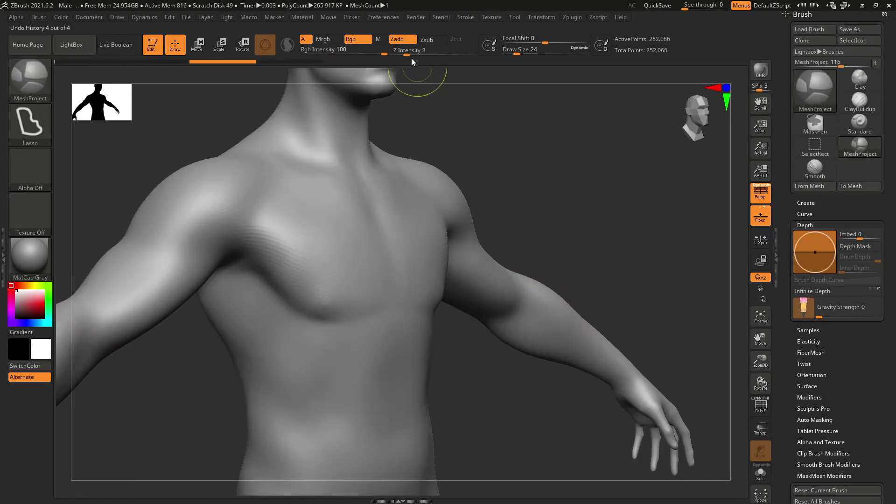
Set the Z Intensity to 12
drag(410, 55, 425, 53)
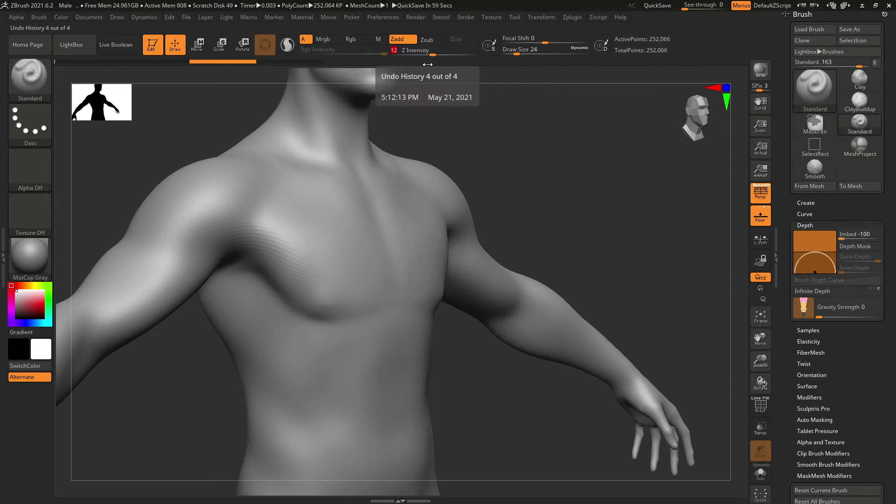
key(Return)
key(F1)
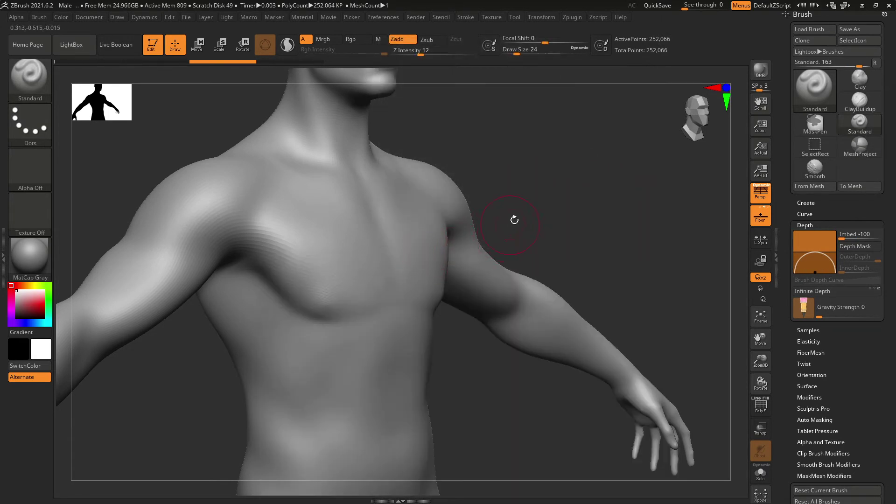
Assign the star-shaped Alpha 10 to MeshProject, test it with a lasso stroke below one pectoral, and undo the resulting plate
key(ctrl)
drag(606, 239, 546, 254)
alt+drag(512, 341, 520, 298)
key(ctrl)
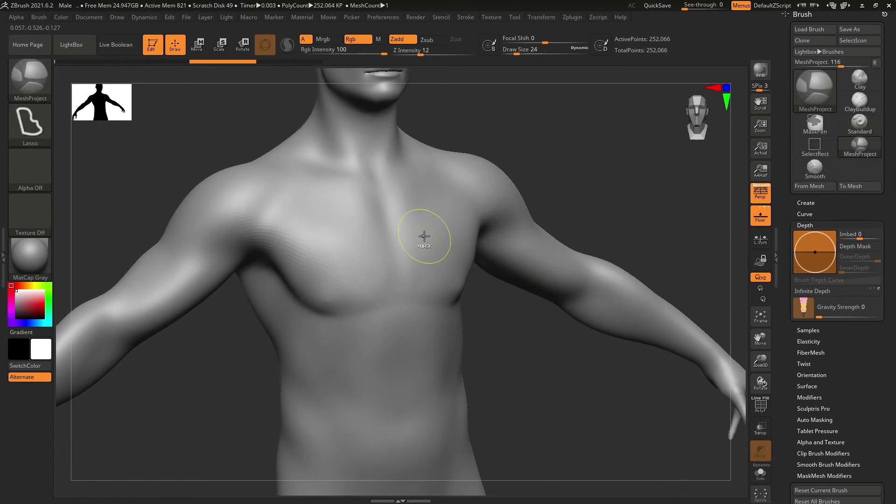
click(30, 169)
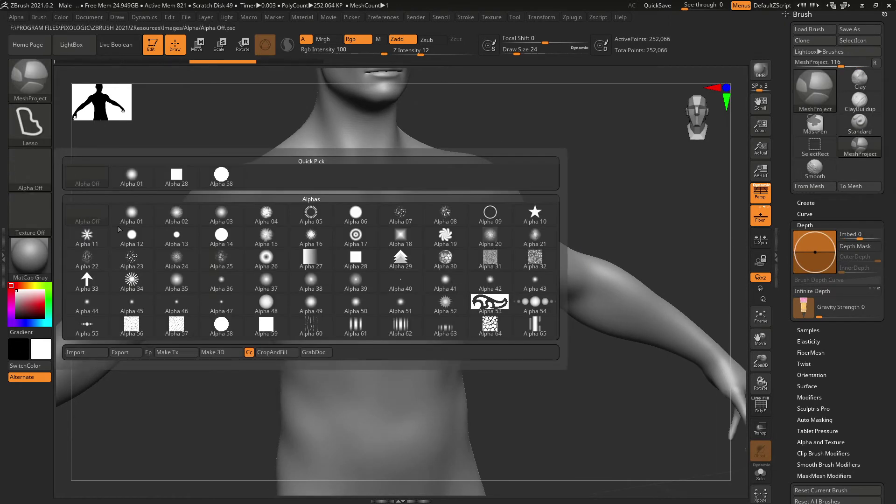
click(536, 221)
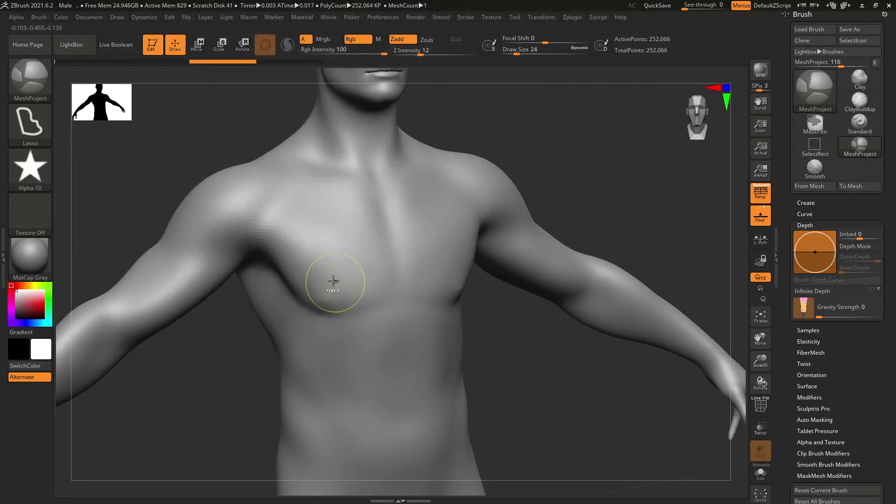
mouse_move(355, 312)
ctrl+mouse_down()
mouse_move(369, 349)
mouse_move(368, 341)
ctrl+mouse_up()
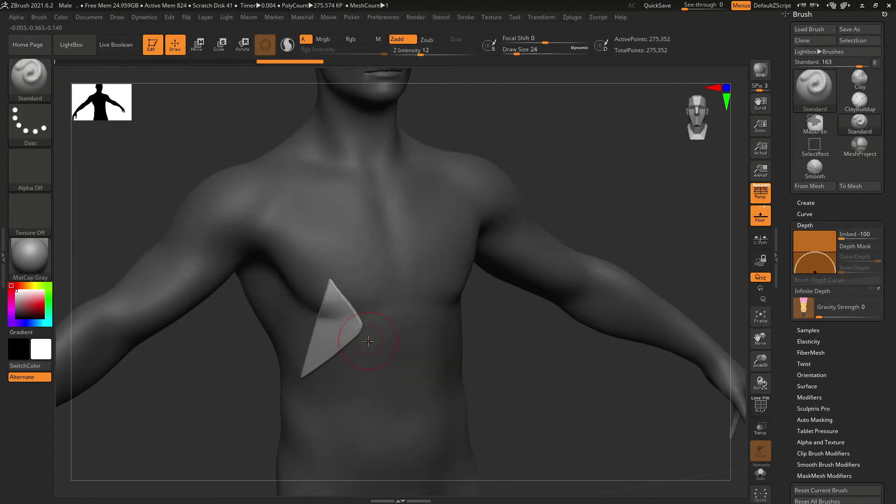
key(ctrl+z)
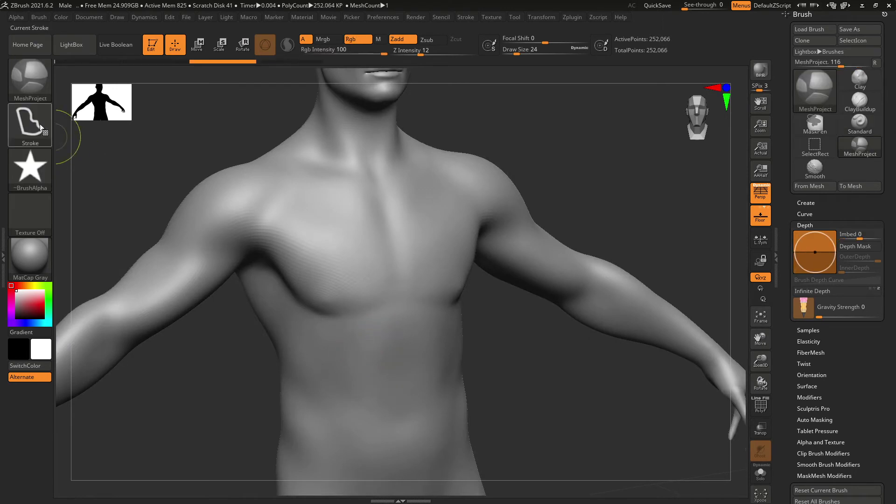
Switch MeshProject's stroke to Rect, draw a star-shaped plate over the chest, and undo it
click(30, 123)
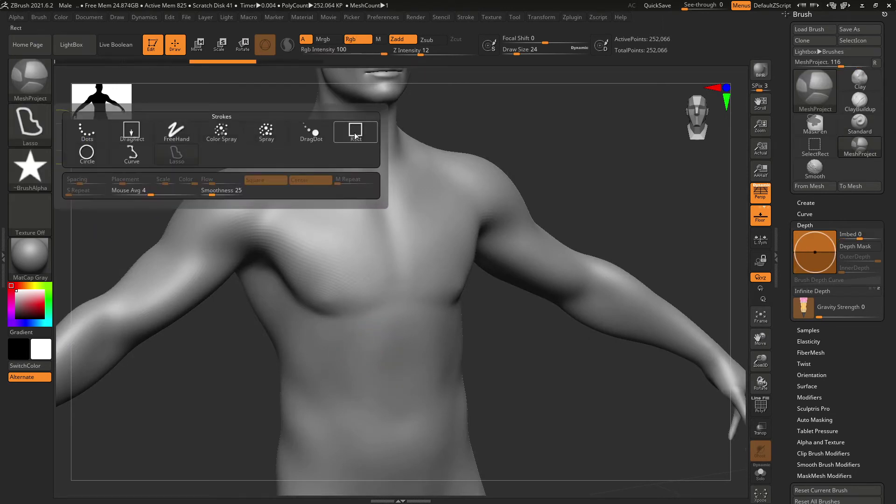
click(355, 135)
mouse_move(334, 236)
mouse_down()
mouse_move(273, 313)
mouse_move(344, 409)
mouse_move(337, 405)
mouse_up()
mouse_move(537, 354)
mouse_down()
mouse_move(474, 368)
mouse_move(524, 344)
mouse_move(519, 354)
mouse_move(560, 360)
mouse_move(485, 372)
mouse_move(524, 353)
mouse_move(516, 347)
mouse_up()
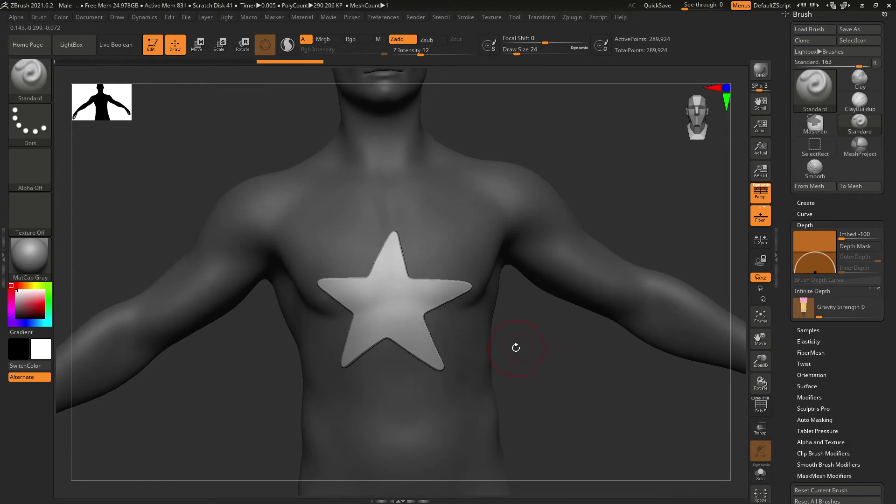
key(ctrl+z)
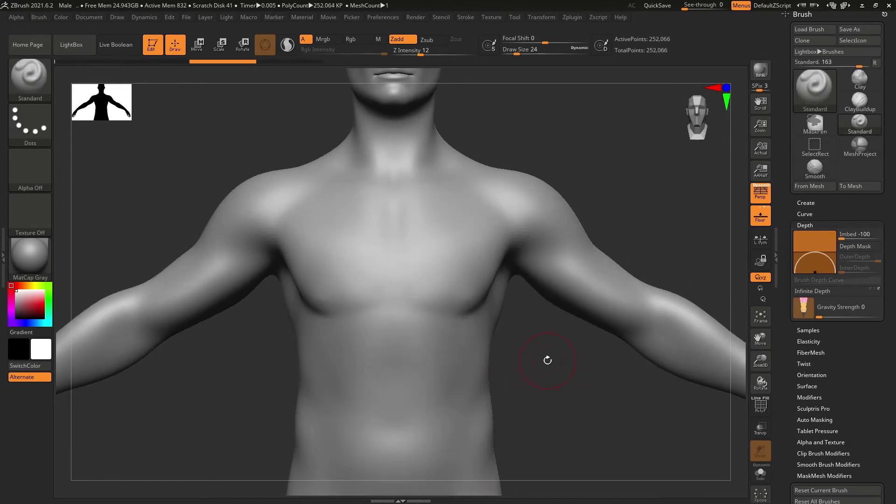
Draw a large MeshProject star plate centred on the chest and cut a smaller star out of its middle
key(b)
key(m)
key(p)
mouse_move(351, 235)
mouse_down()
mouse_move(460, 395)
mouse_move(482, 414)
mouse_move(485, 402)
mouse_up()
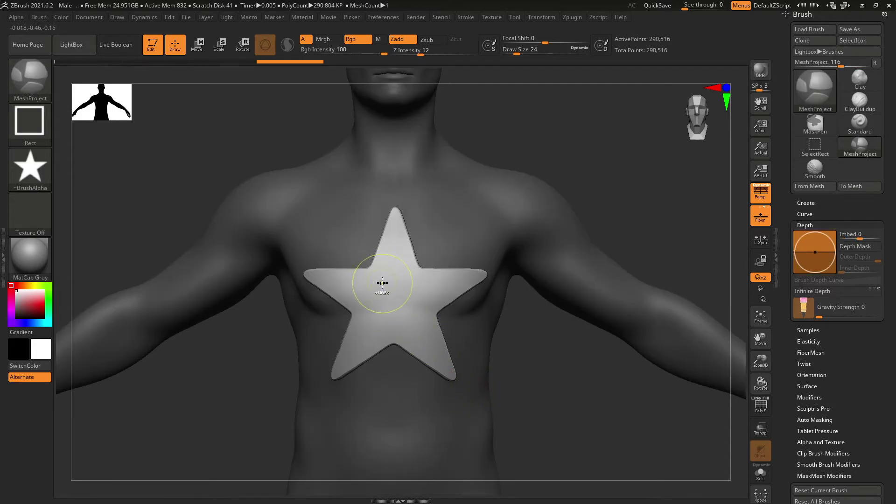
drag(398, 299, 424, 340)
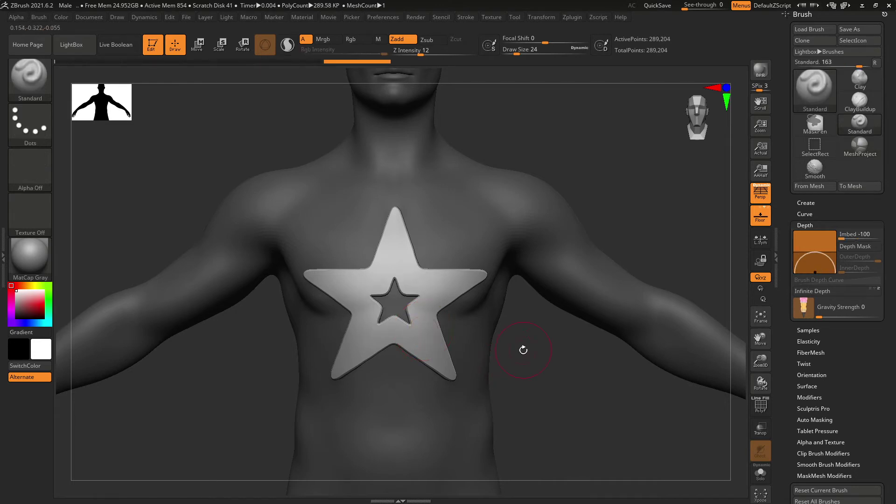
Reset the Standard brush's Depth Imbed to 0
drag(524, 354, 461, 386)
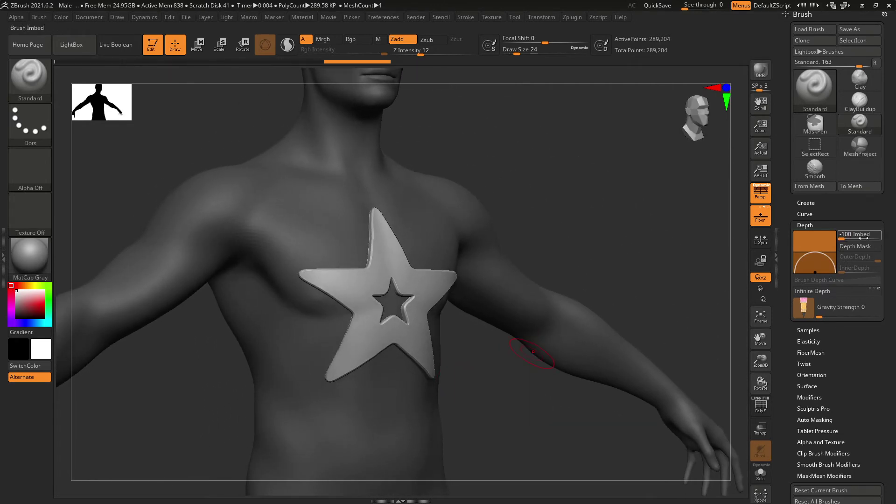
drag(864, 238, 851, 239)
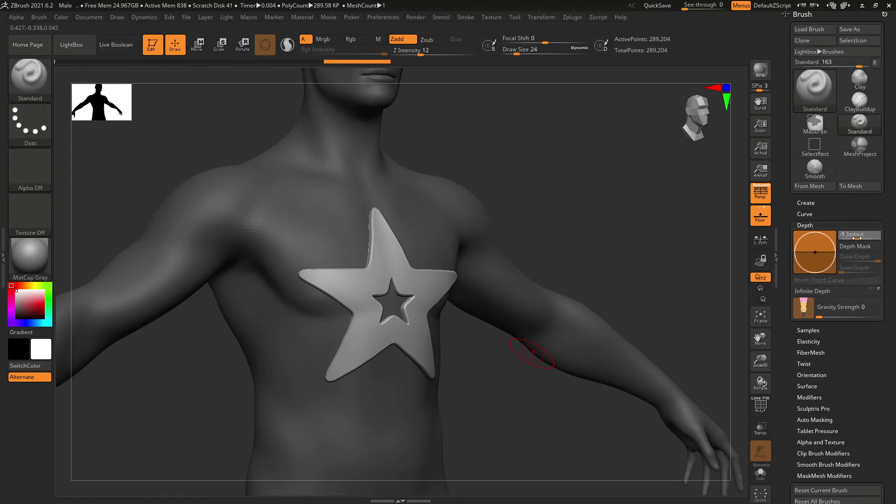
drag(857, 238, 854, 237)
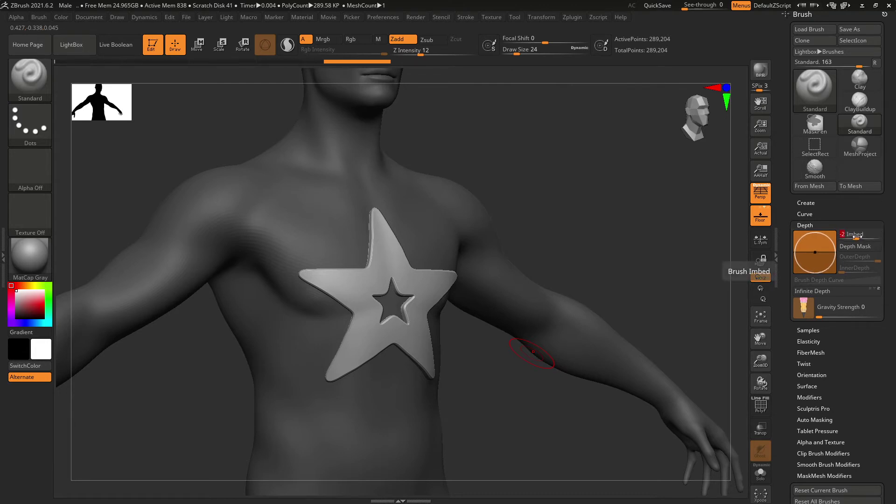
drag(857, 239, 860, 238)
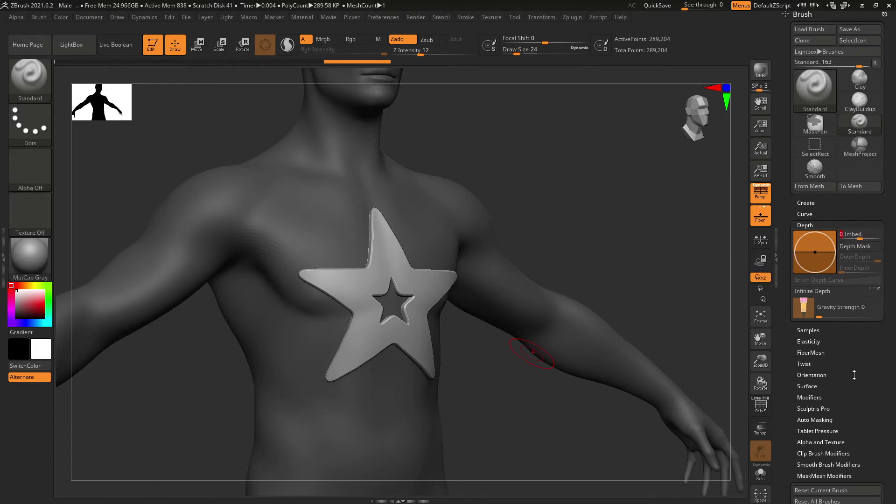
Expand the Subtool section and draw a smaller MeshProject star plate on the side of the abdomen
scroll(854, 375, down, 10)
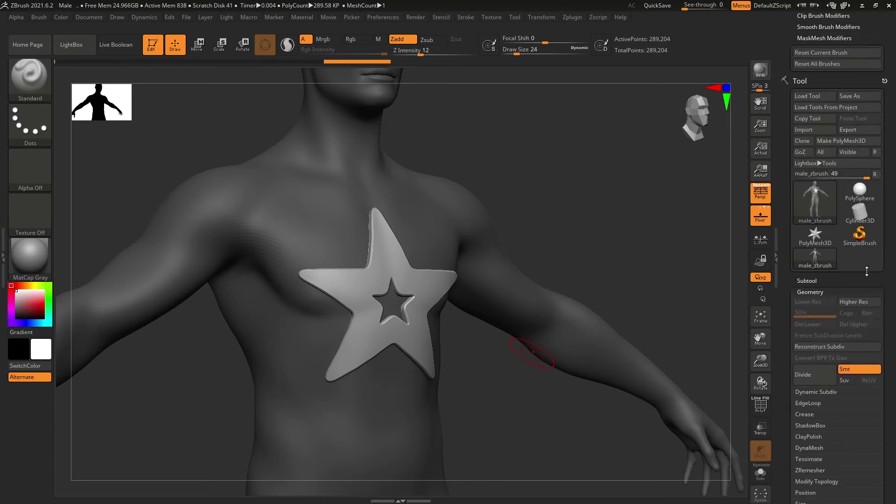
scroll(867, 271, down, 1)
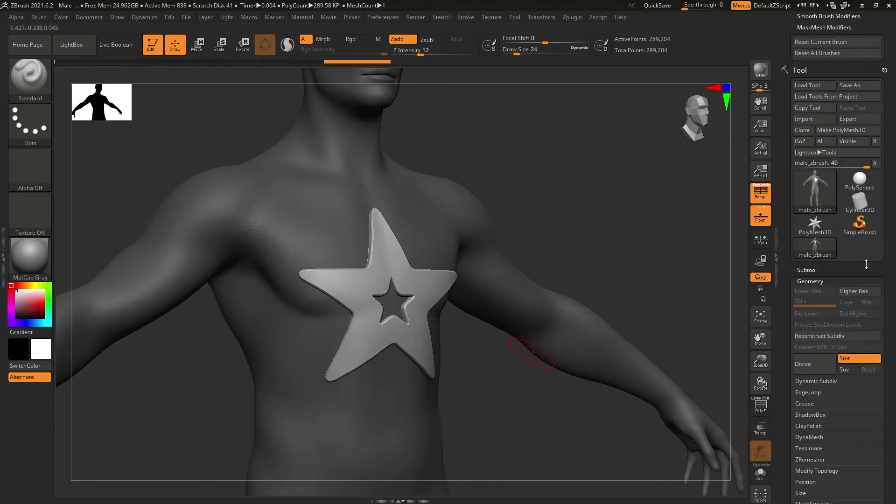
click(817, 270)
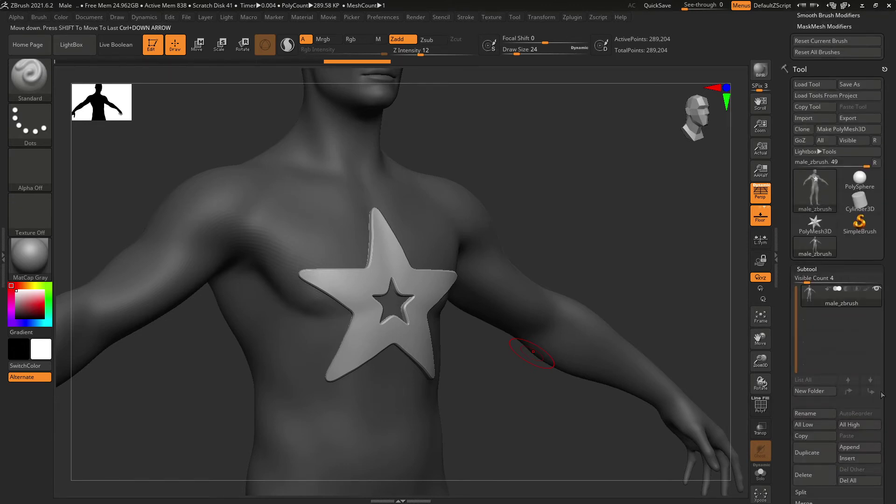
key(ctrl)
ctrl+drag(306, 407, 345, 452)
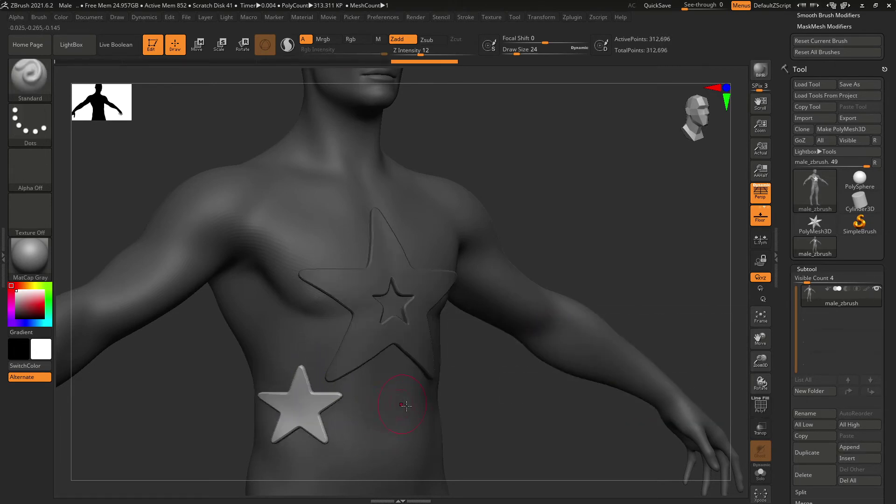
drag(483, 394, 476, 398)
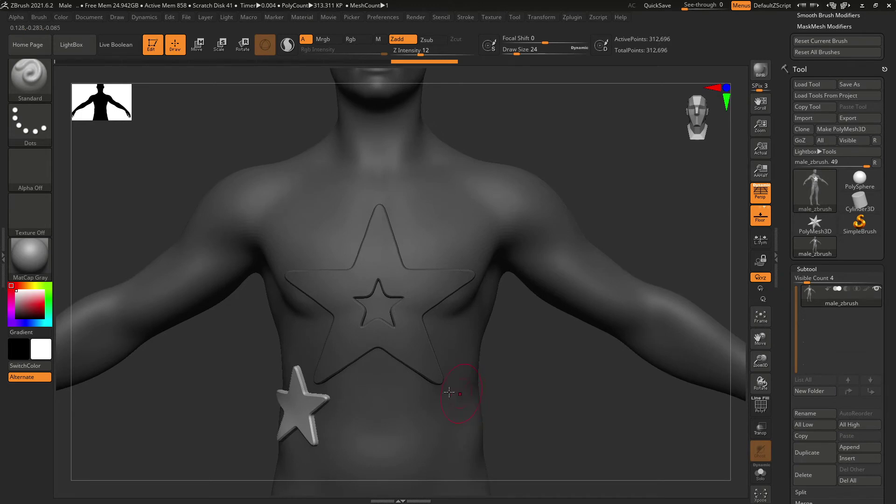
Remove MeshProject's alpha, switch its stroke to Lasso, and draw a freehand plate on the lower abdomen
ctrl+click(36, 177)
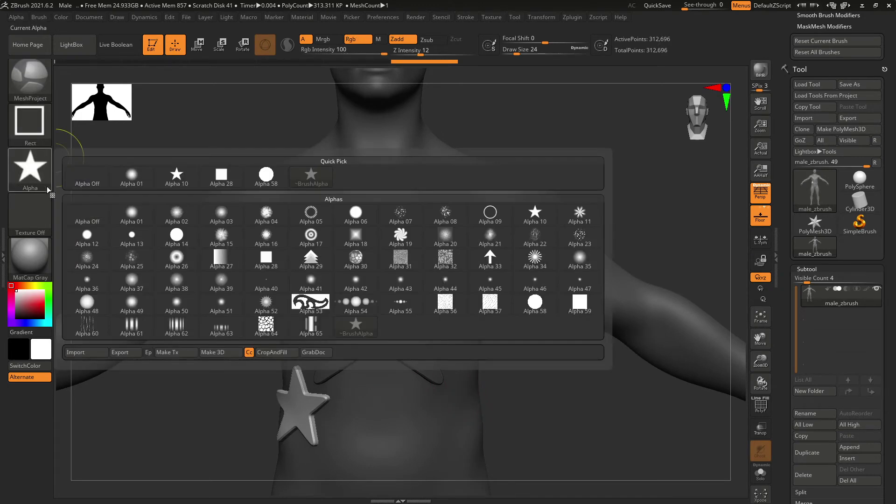
ctrl+click(80, 176)
click(29, 124)
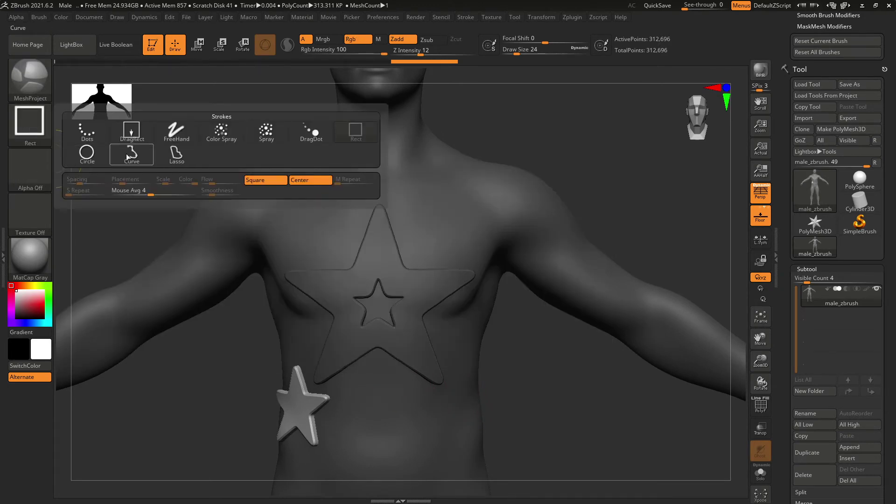
ctrl+click(175, 158)
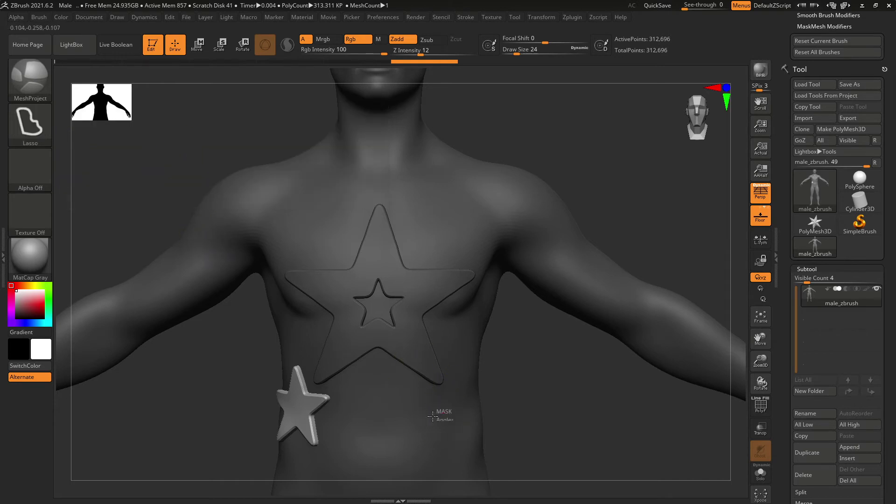
mouse_move(449, 413)
ctrl+mouse_down()
mouse_move(429, 465)
mouse_move(460, 445)
ctrl+mouse_up()
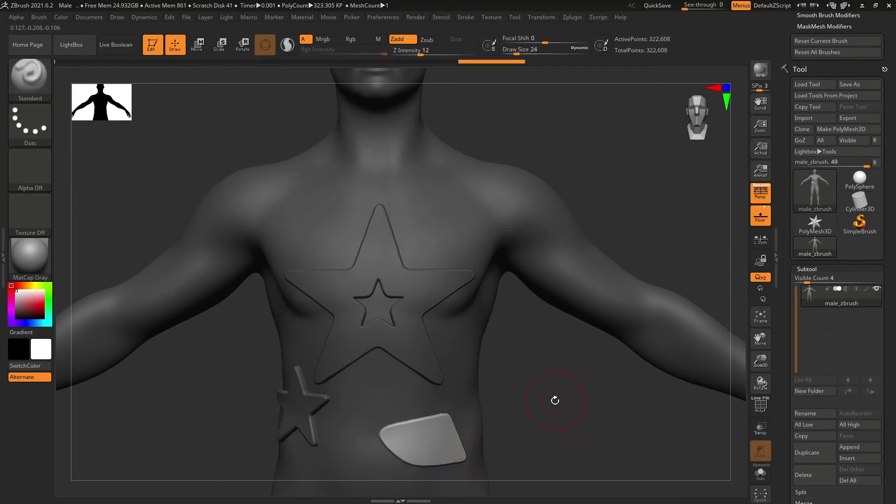
drag(549, 396, 738, 344)
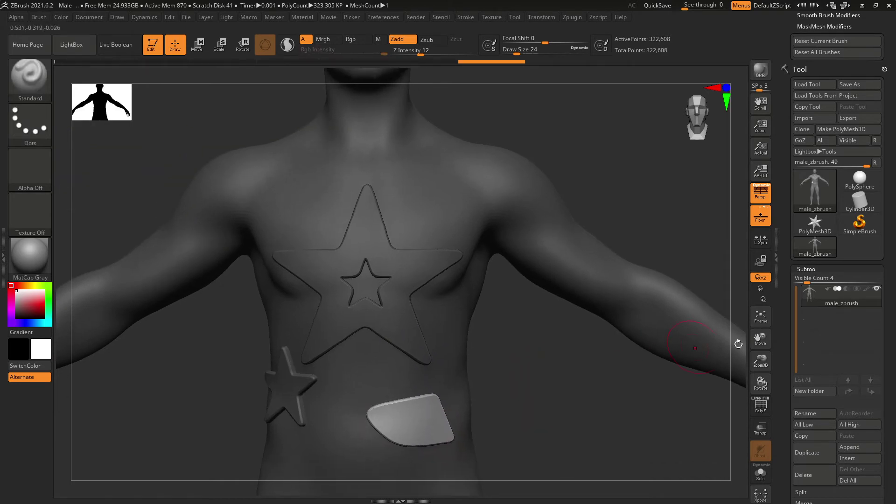
Separate the torso and its plates into individual subtools with Split To Similar Parts, accepting the confirmation
drag(894, 385, 892, 337)
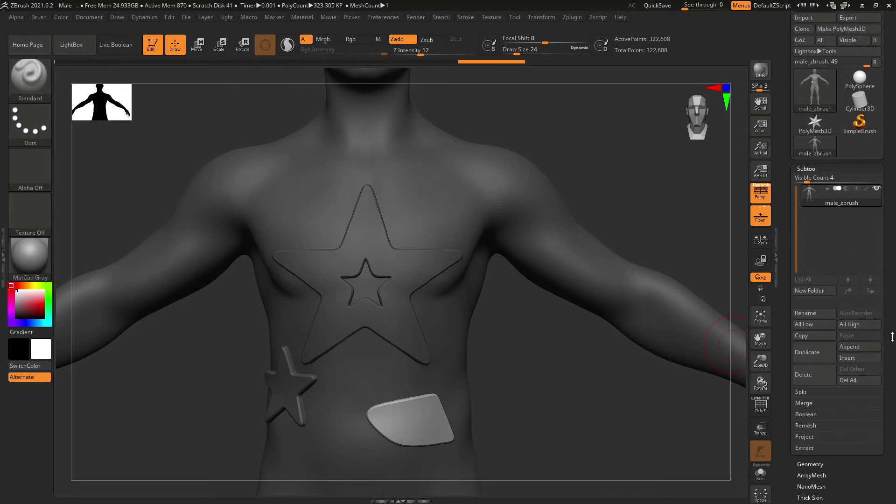
click(802, 392)
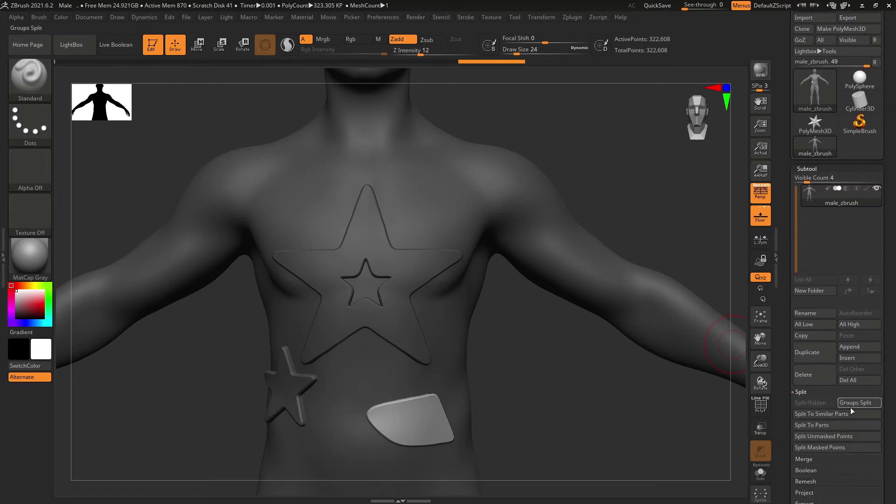
click(819, 415)
click(728, 436)
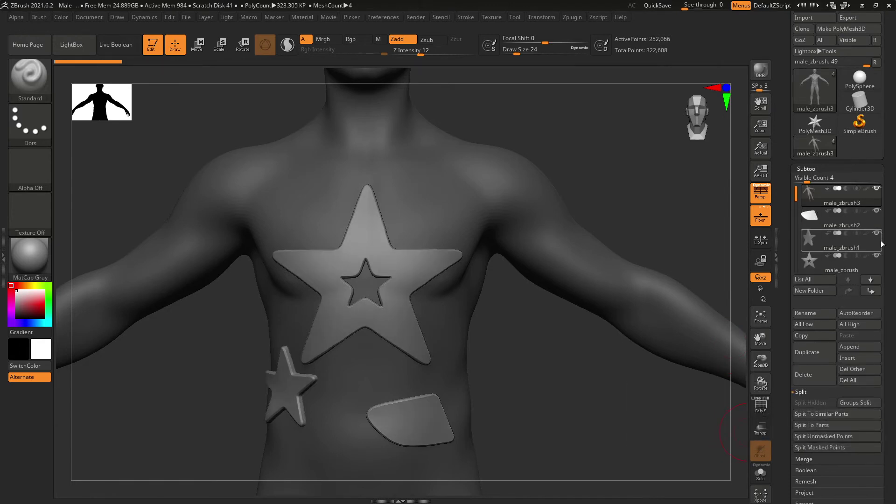
Make the large chest star the active subtool, test a lasso plate over one of its arms, and undo it
drag(800, 195, 796, 196)
click(833, 224)
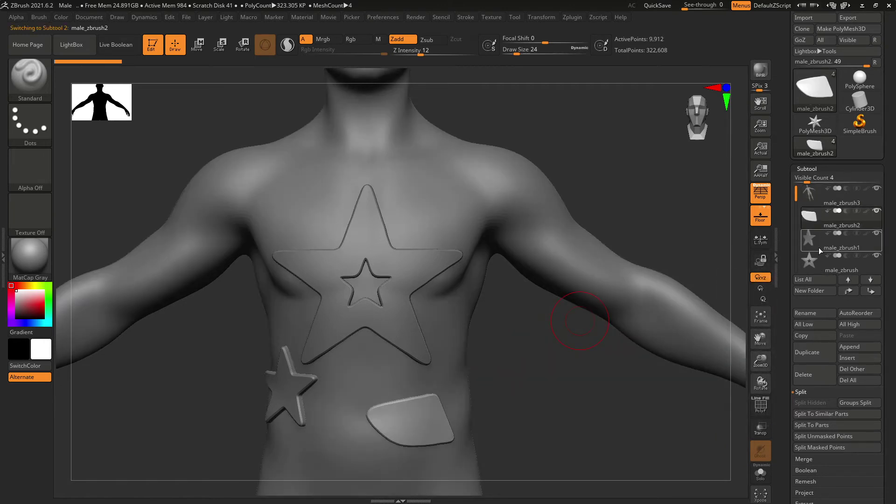
click(825, 263)
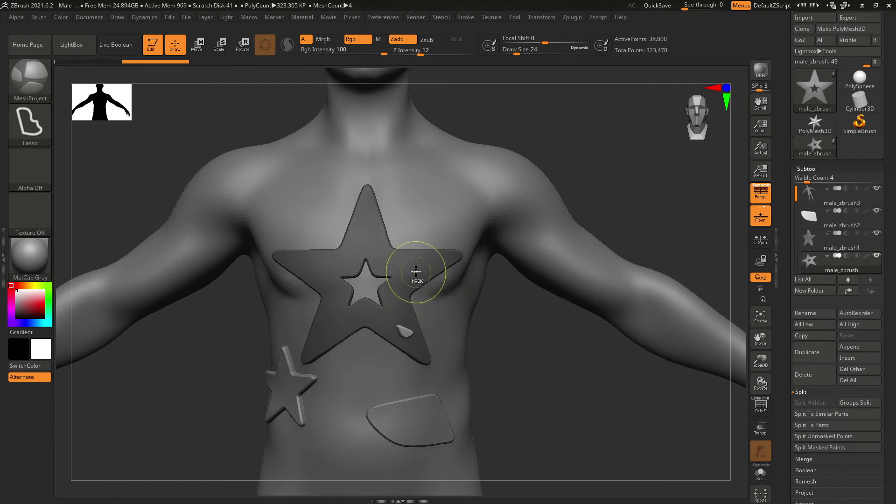
mouse_move(416, 272)
ctrl+mouse_down()
mouse_move(368, 314)
mouse_move(467, 315)
mouse_move(469, 327)
ctrl+mouse_up()
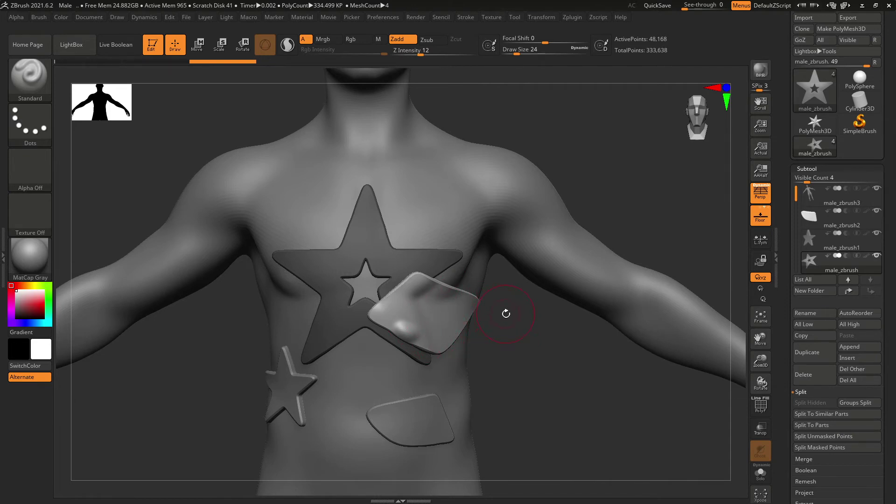
key(ctrl+z)
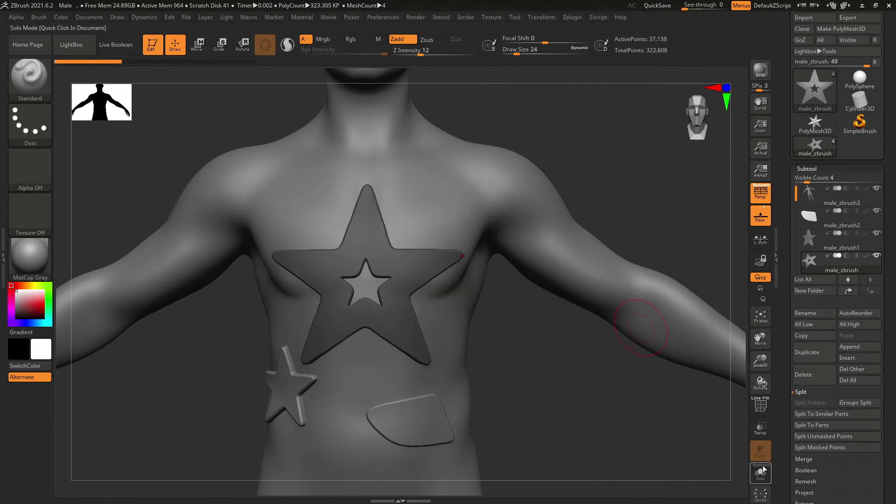
Isolate the large star, layer three overlapping lasso plates onto it, and bring the whole torso back for comparison
click(761, 471)
mouse_move(401, 273)
ctrl+mouse_down()
mouse_move(434, 346)
mouse_move(516, 296)
ctrl+mouse_up()
mouse_move(364, 223)
ctrl+mouse_down()
mouse_move(326, 287)
mouse_move(389, 316)
mouse_move(405, 294)
ctrl+mouse_up()
mouse_move(299, 259)
ctrl+mouse_down()
mouse_move(310, 335)
mouse_move(368, 301)
mouse_move(311, 257)
ctrl+mouse_up()
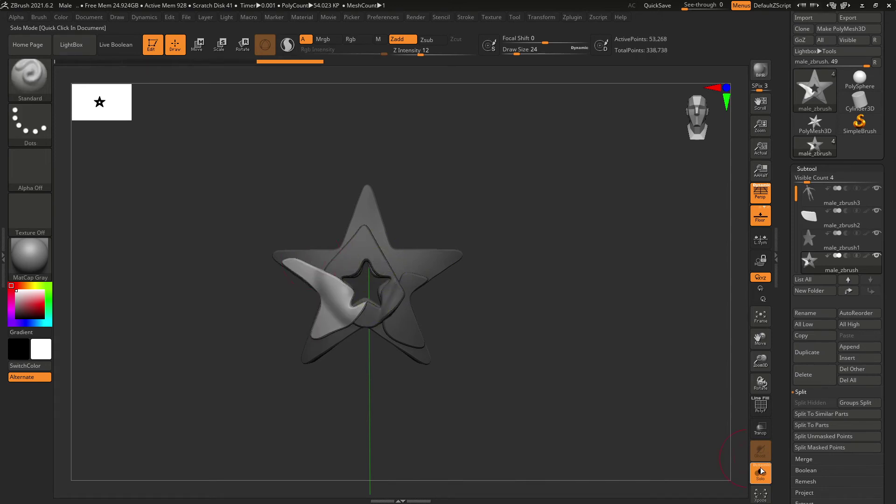
click(760, 472)
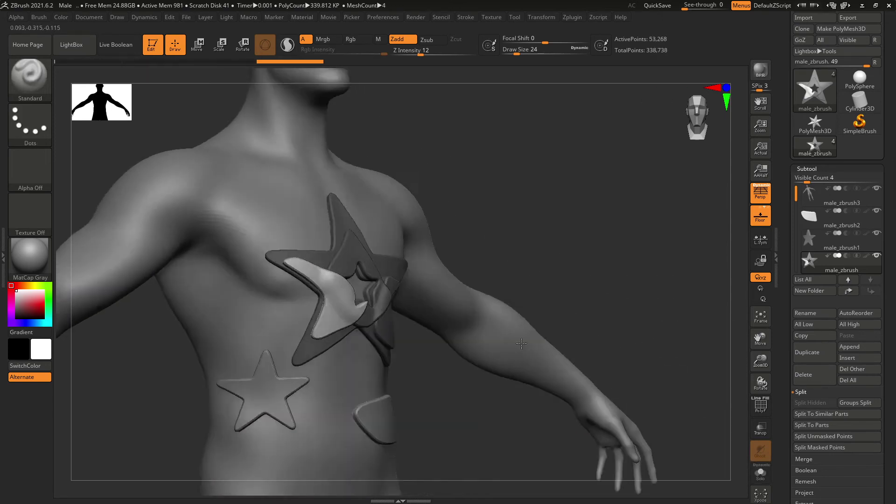
drag(521, 344, 494, 351)
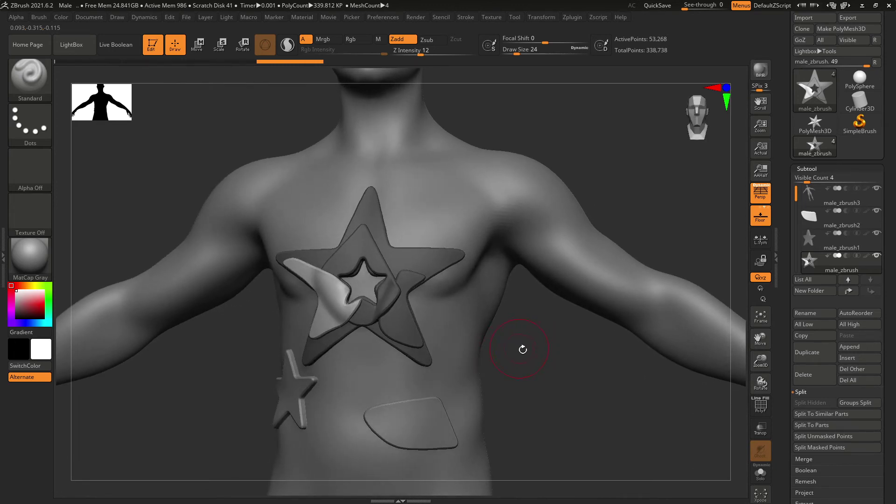
Isolate the star again, raise a lasso ring around its inner cutout with a small hole, and show all subtools again
click(761, 472)
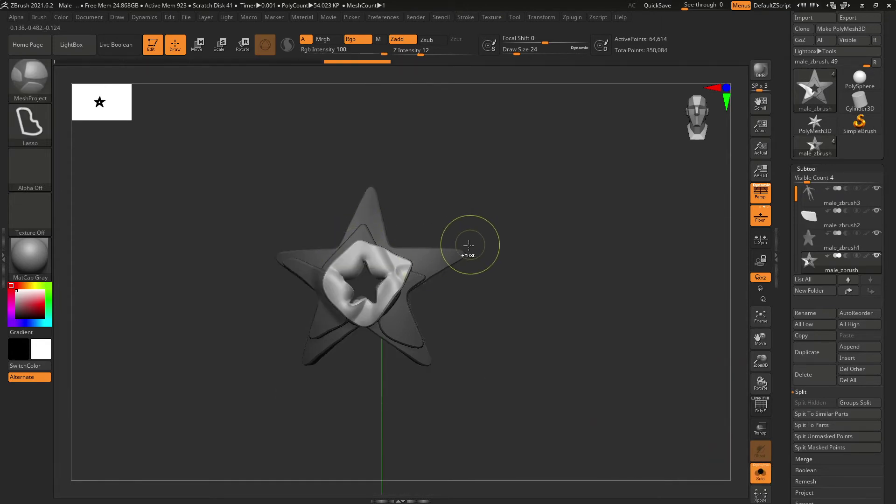
ctrl+click(378, 253)
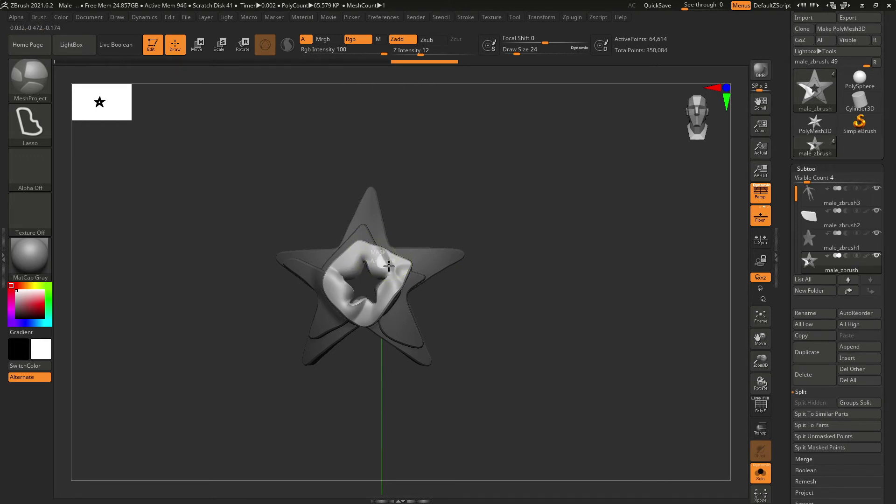
ctrl+drag(389, 266, 390, 263)
drag(504, 219, 492, 241)
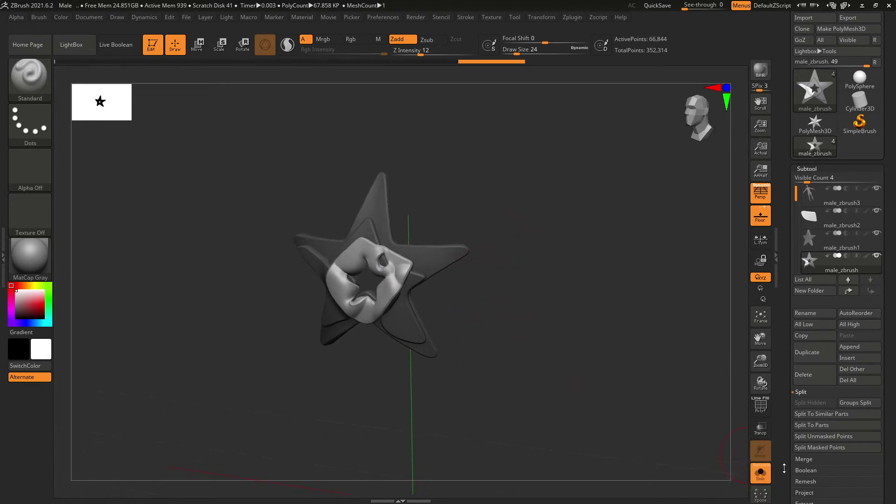
click(761, 474)
drag(709, 451, 596, 409)
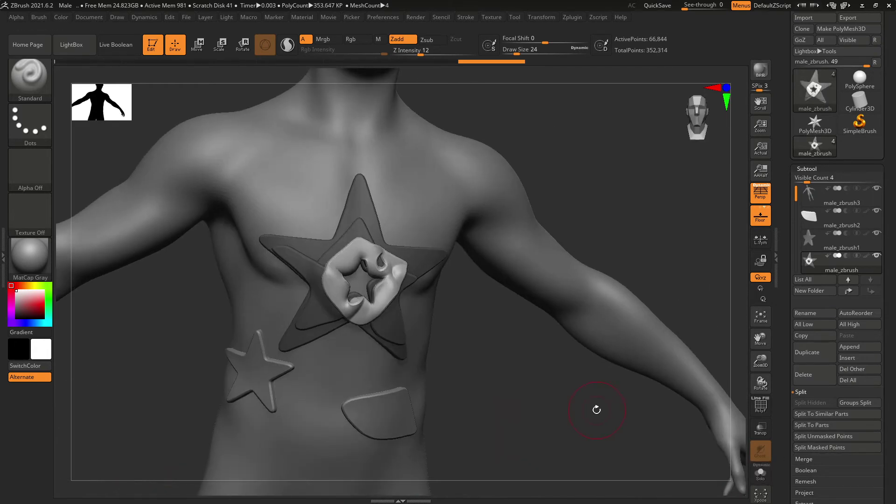
Undo all the layered lasso plates and the hole on the large star
key(ctrl+z)
key(ctrl+z)
key(ctrl+z)
key(ctrl+z)
key(ctrl+z)
key(ctrl+z)
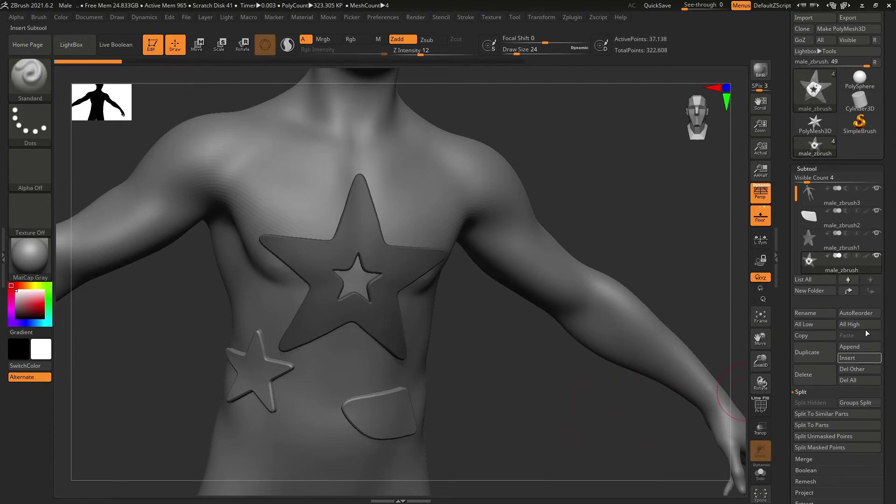
Select the male torso subtool and delete all other subtools
click(821, 201)
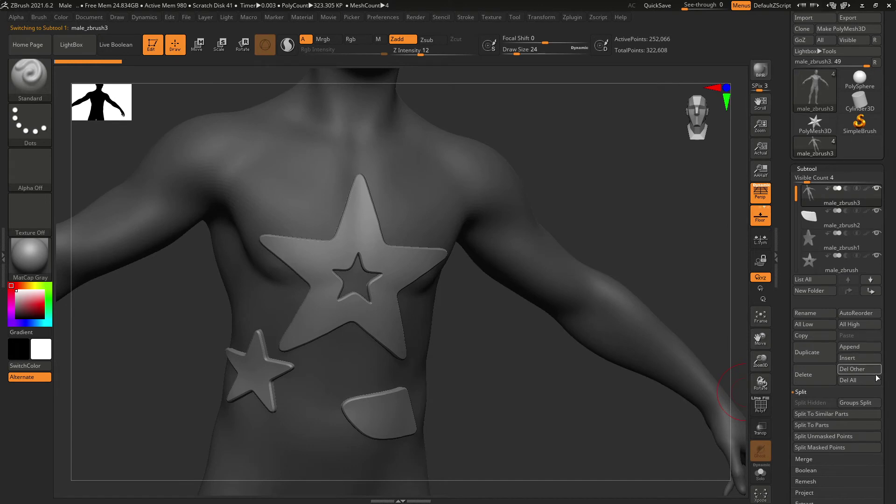
click(869, 372)
click(725, 392)
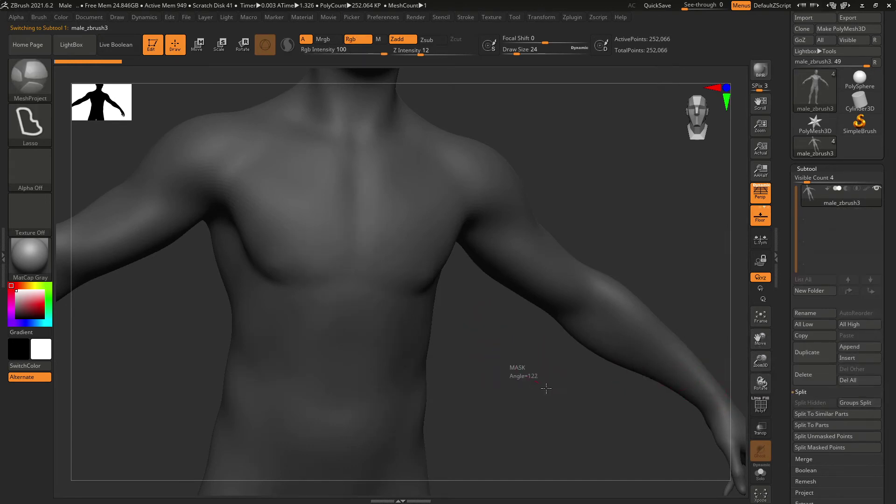
Draw a large MeshProject lasso plate over the chest, then carve away its lower edge and a slanted slot inside it
ctrl+click(518, 366)
mouse_move(356, 214)
ctrl+mouse_down()
mouse_move(267, 226)
mouse_move(250, 350)
mouse_move(380, 306)
mouse_move(383, 210)
ctrl+mouse_up()
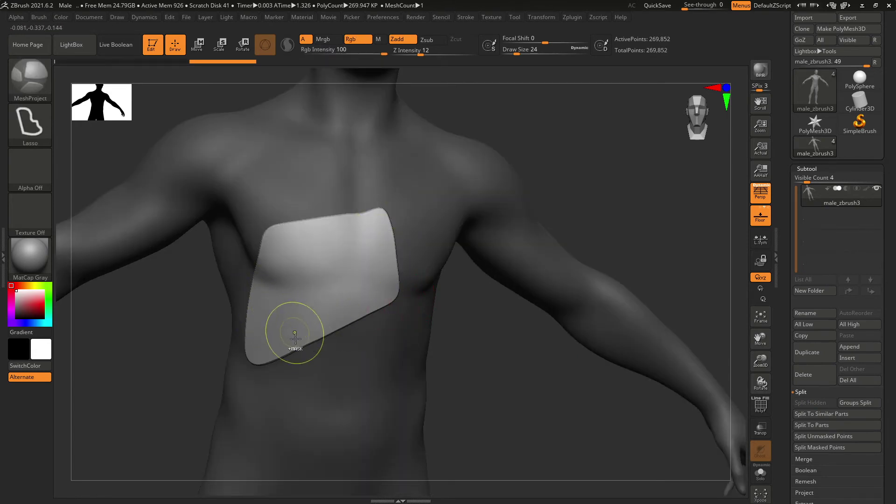
ctrl+drag(288, 343, 353, 304)
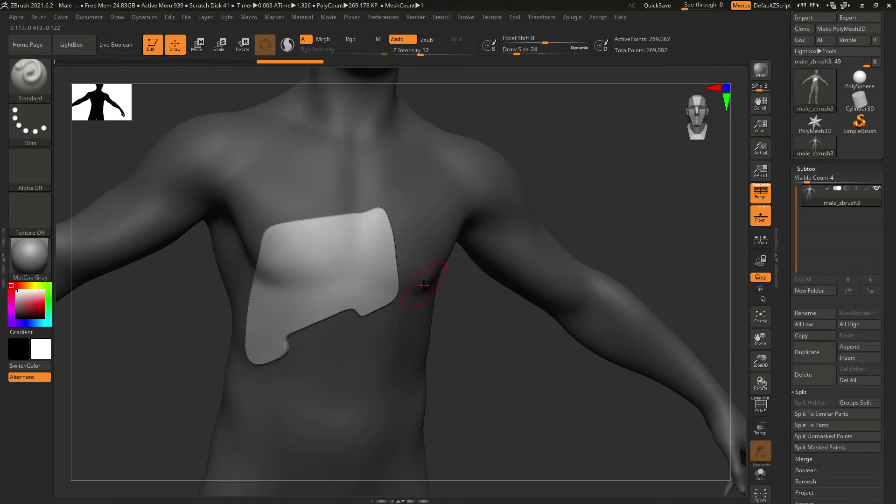
mouse_move(284, 316)
ctrl+mouse_down()
mouse_move(331, 296)
mouse_move(327, 282)
ctrl+mouse_up()
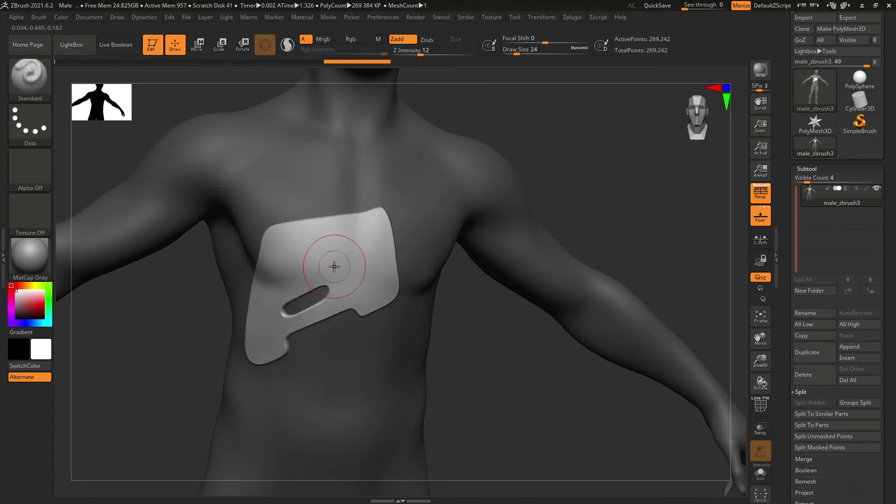
shift+drag(487, 330, 503, 406)
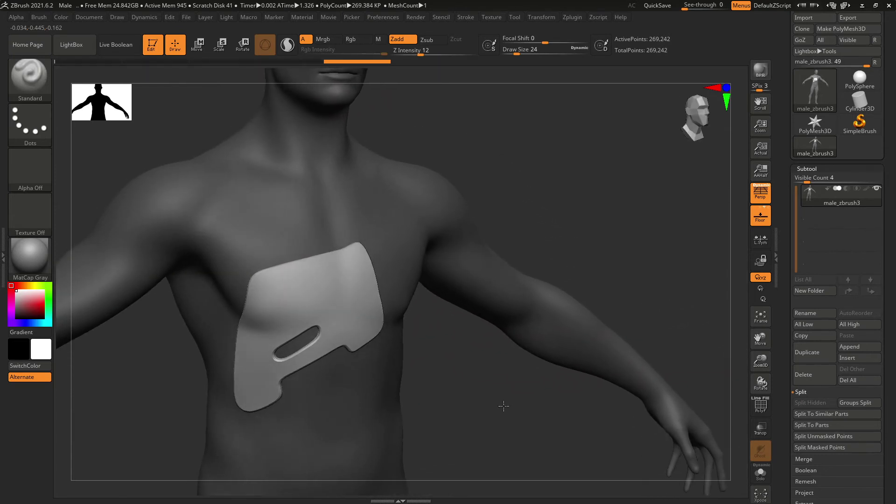
Enable Live Boolean and draw a slanted MeshProject lasso plate across the chest plate's notched lower edge as a separate subtool
key(ctrl)
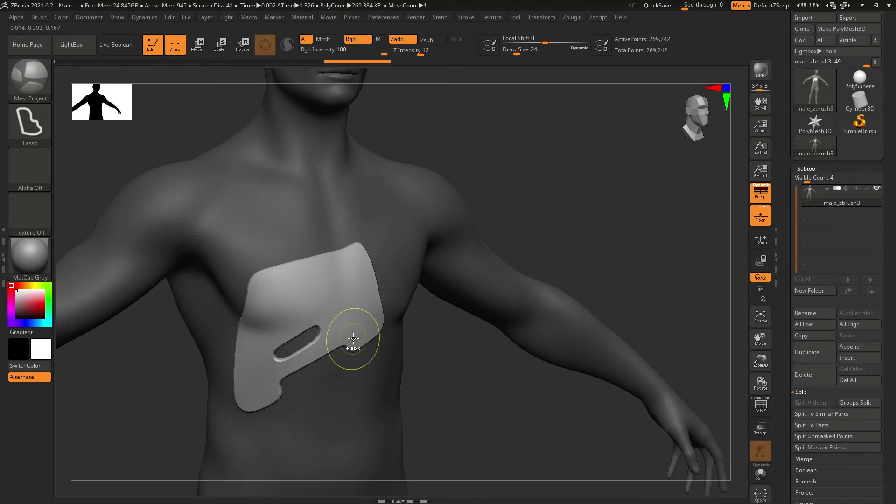
click(125, 45)
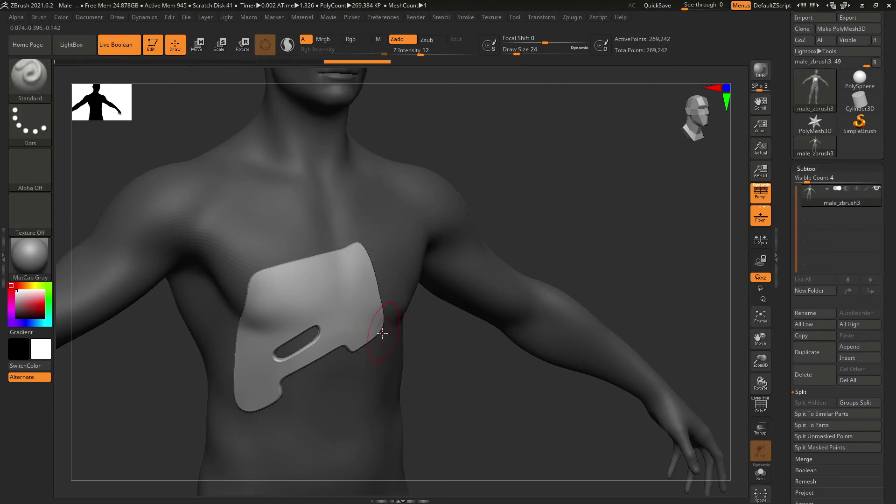
key(ctrl)
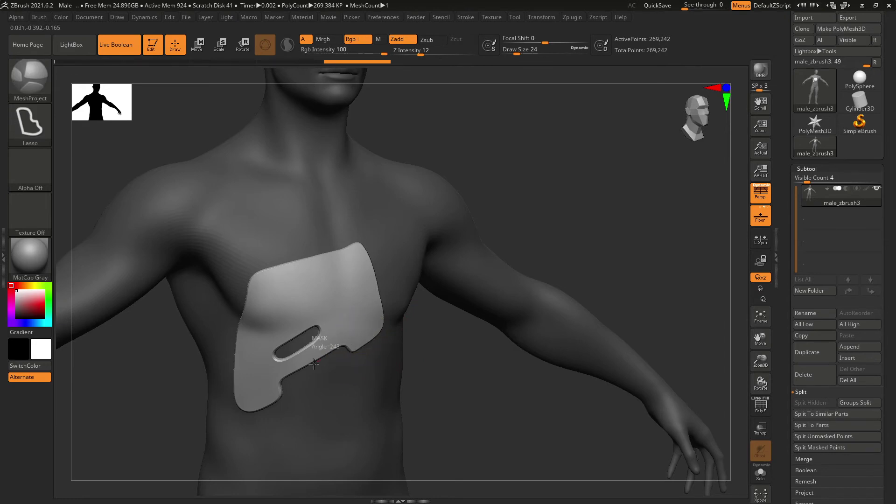
mouse_move(314, 364)
ctrl+mouse_down()
mouse_move(327, 394)
mouse_move(362, 418)
mouse_move(387, 376)
ctrl+mouse_up()
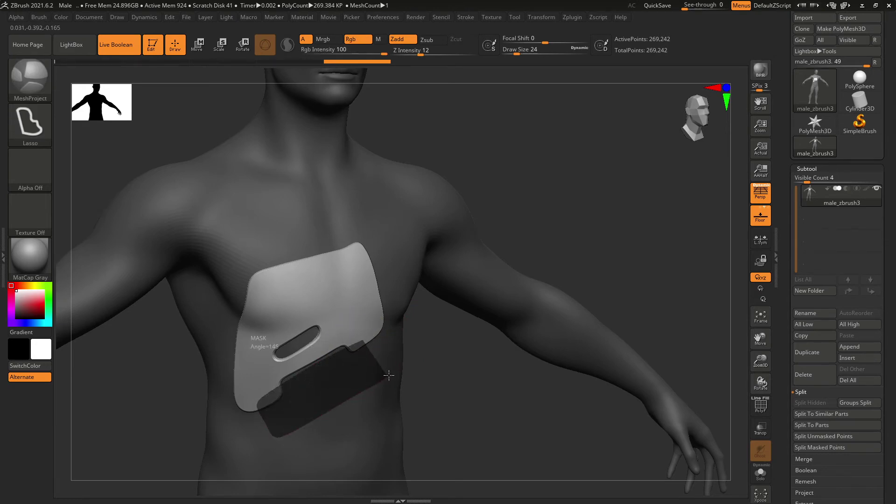
ctrl+drag(388, 375, 389, 374)
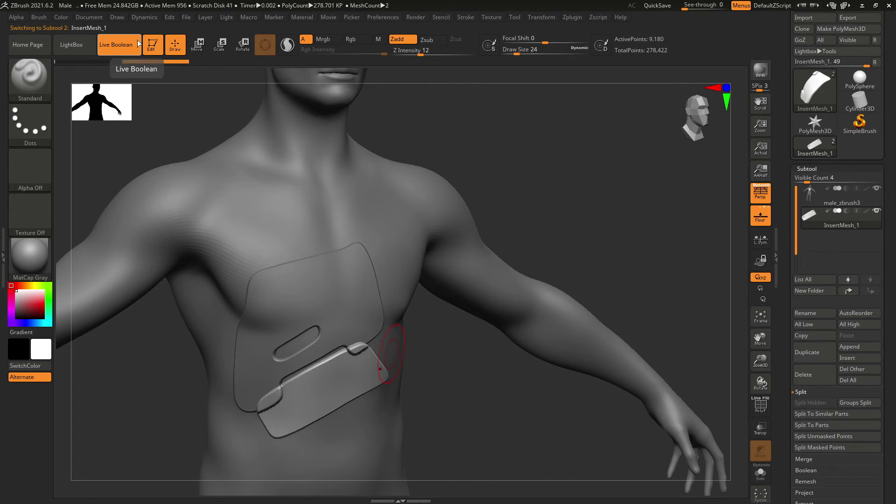
Try InsertMesh_1 as a boolean subtraction, restore it to additive, and isolate it briefly for inspection
mouse_move(836, 212)
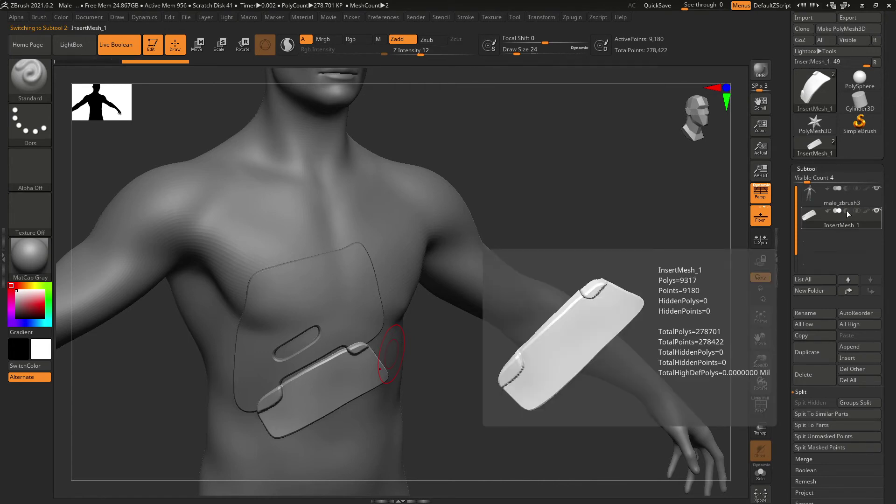
click(846, 207)
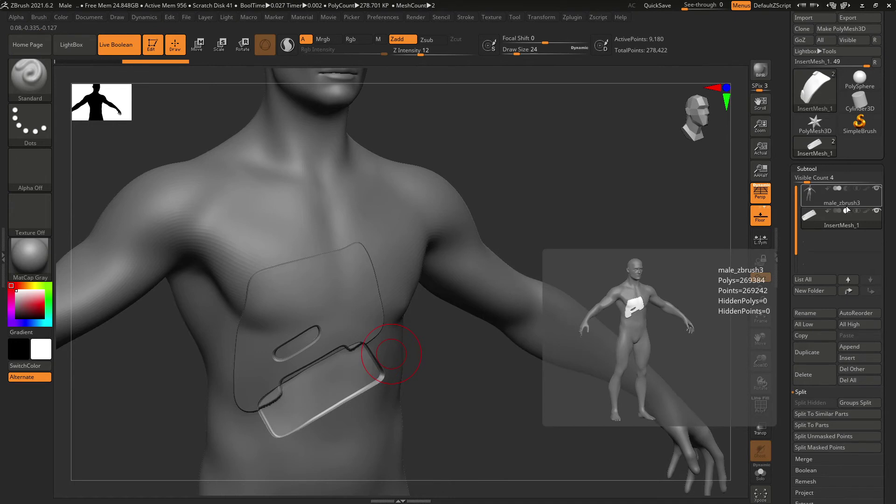
click(846, 207)
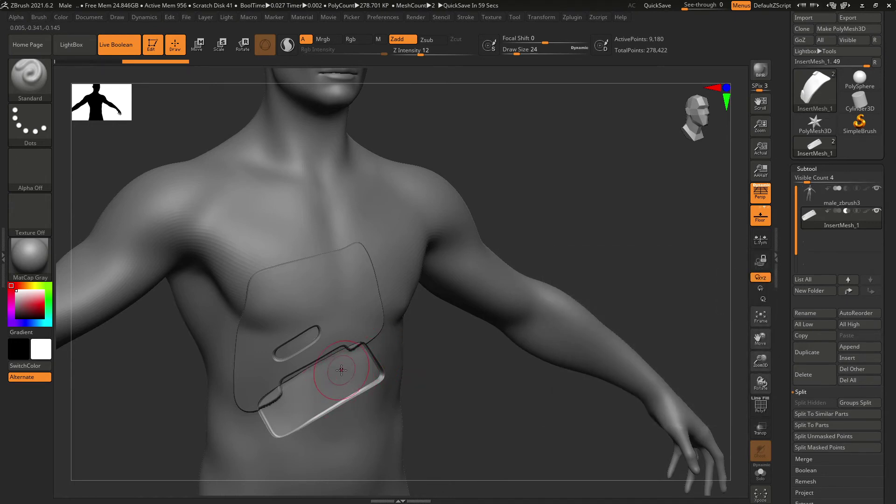
click(838, 205)
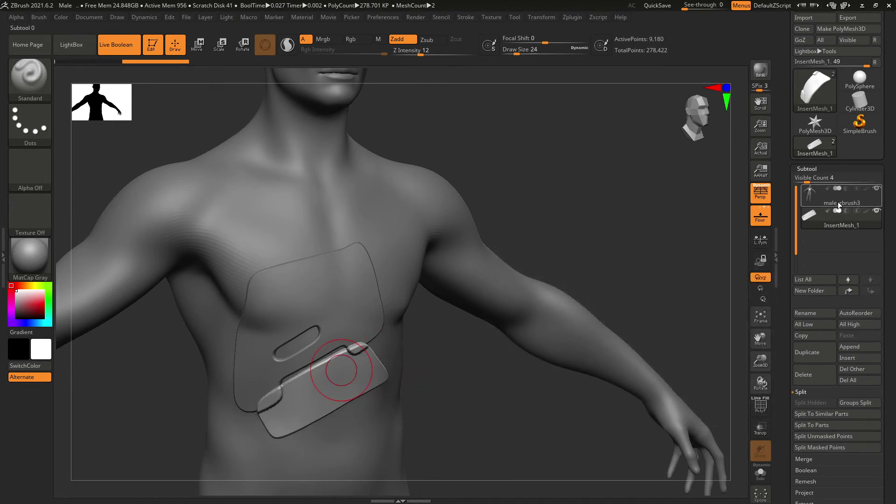
click(760, 473)
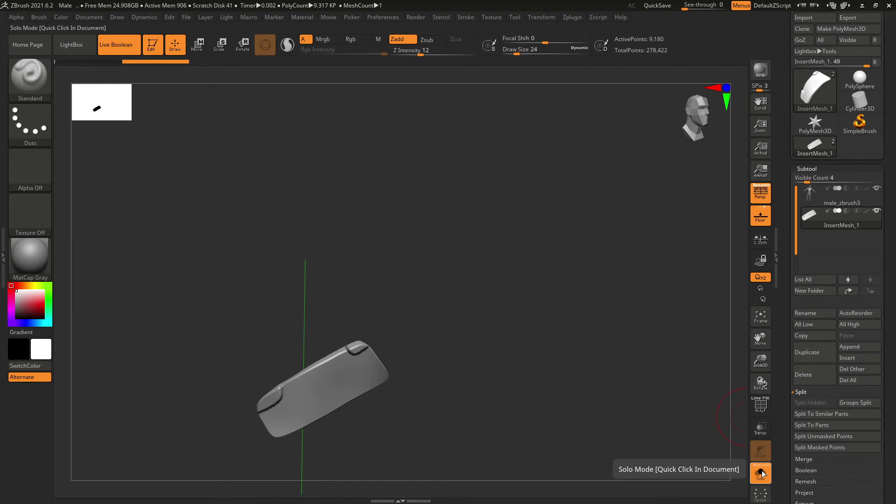
click(761, 473)
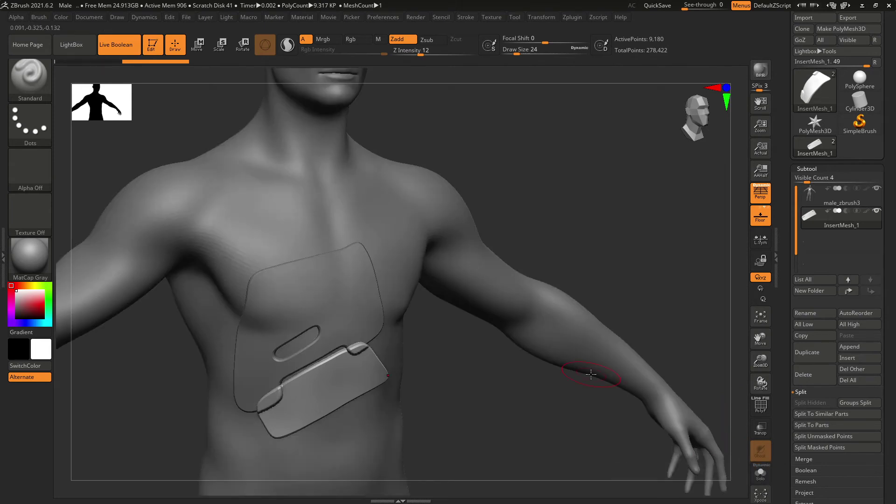
Try moving the slanted plate down and sideways away from the chest plate, and undo the moves
click(205, 43)
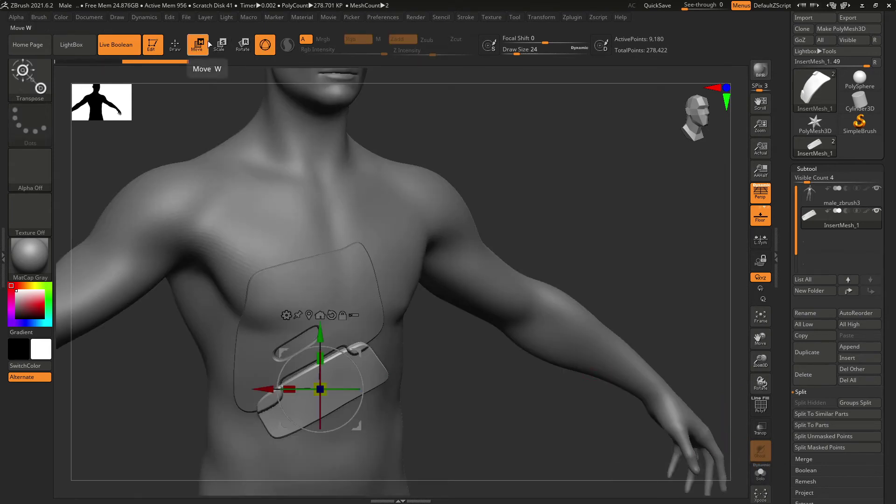
drag(319, 334, 319, 356)
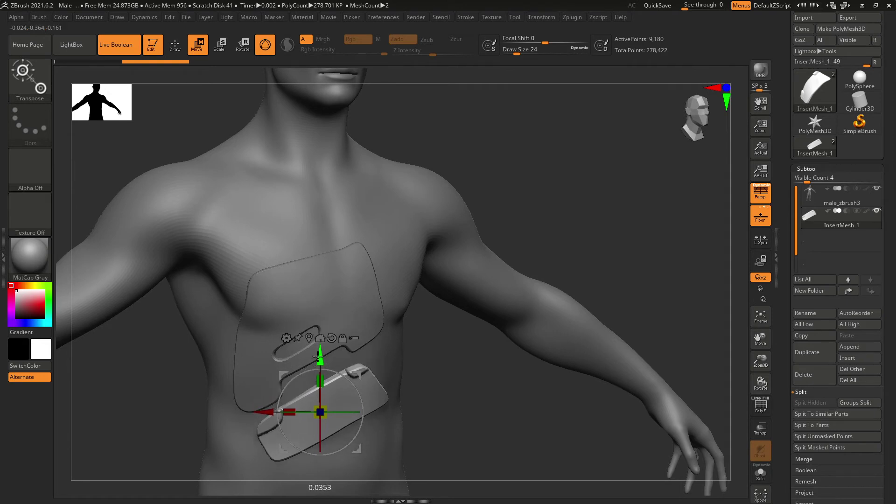
drag(263, 412, 277, 411)
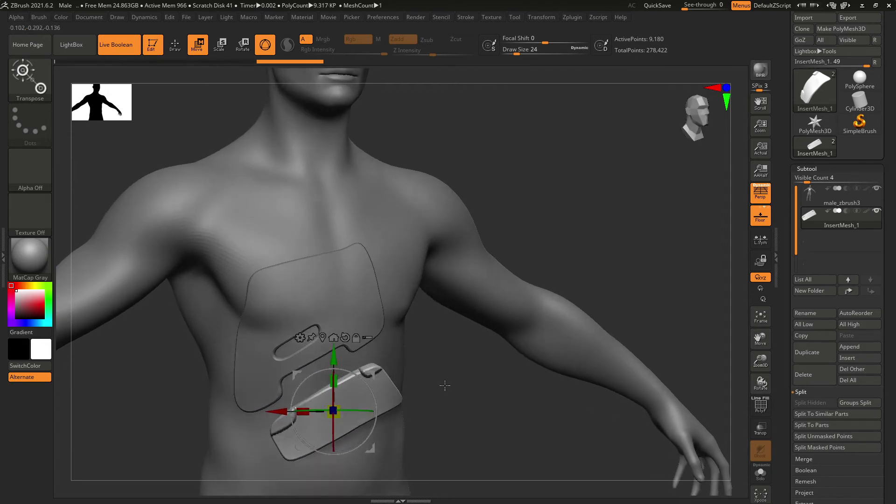
drag(451, 384, 508, 348)
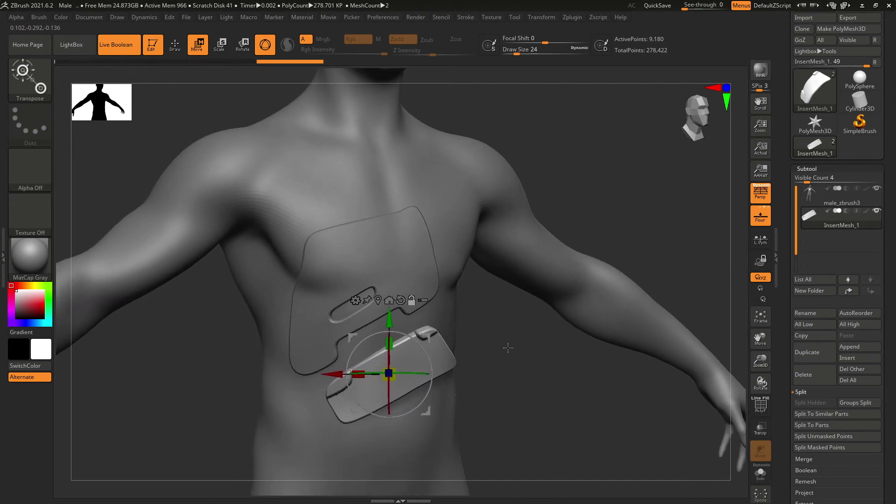
key(ctrl+z)
key(ctrl+z)
key(ctrl+z)
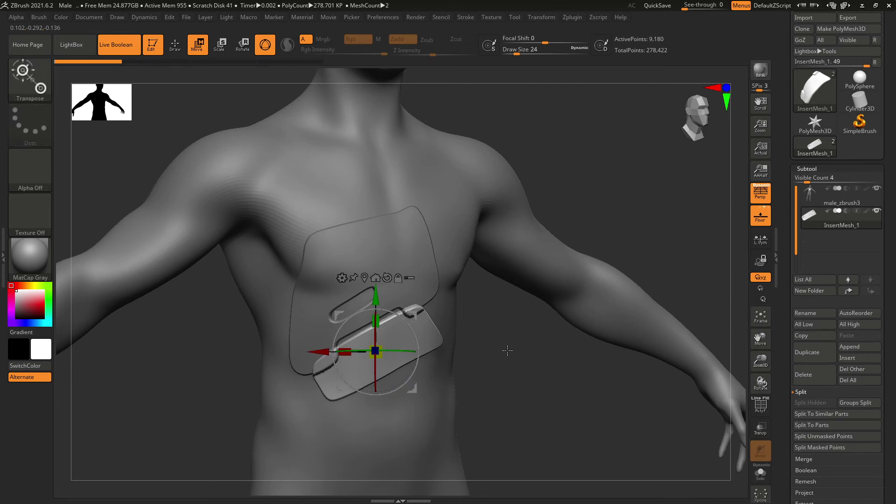
Return to drawing mode, select the male torso subtool, and delete all other subtools
click(182, 42)
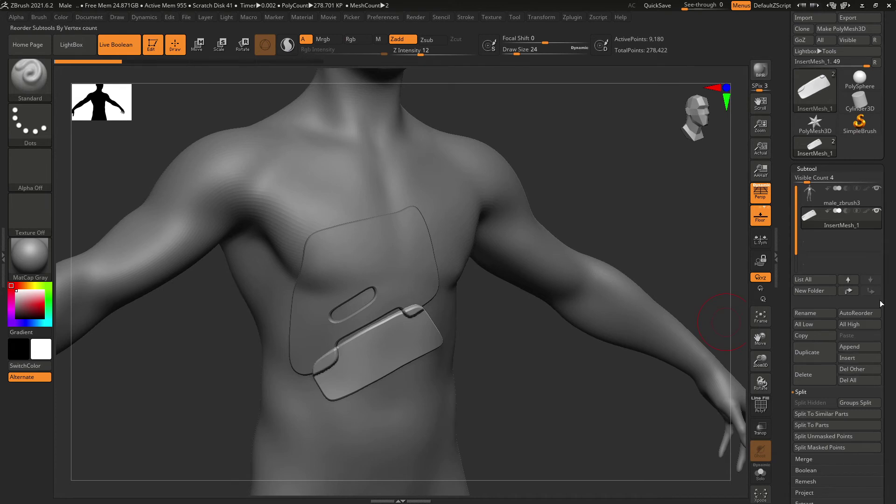
click(865, 203)
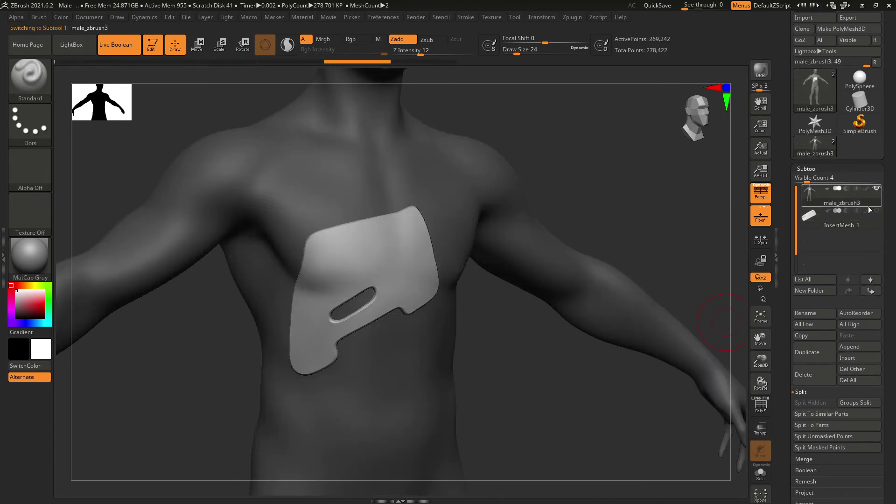
click(868, 370)
click(729, 392)
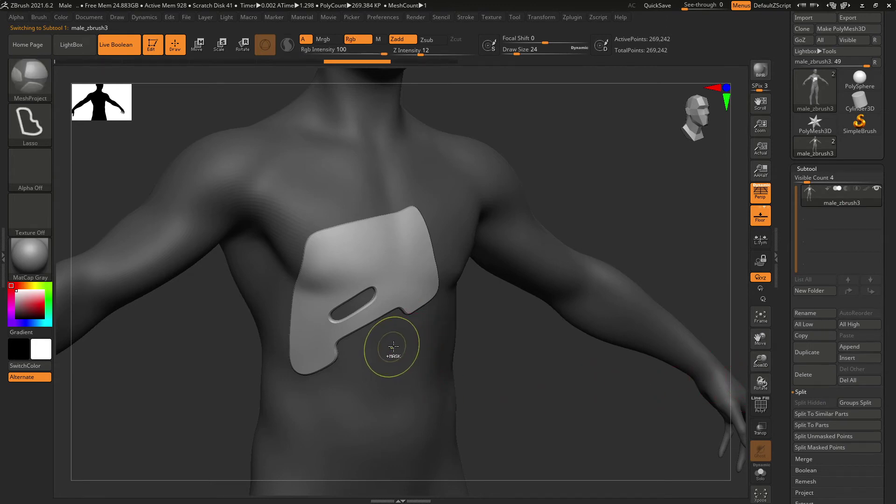
Draw a rounded lasso plate across the abdomen, undo it, and redraw it just below the chest plate as a separate subtool
mouse_move(401, 342)
ctrl+mouse_down()
mouse_move(382, 355)
mouse_move(395, 436)
mouse_move(443, 388)
ctrl+mouse_up()
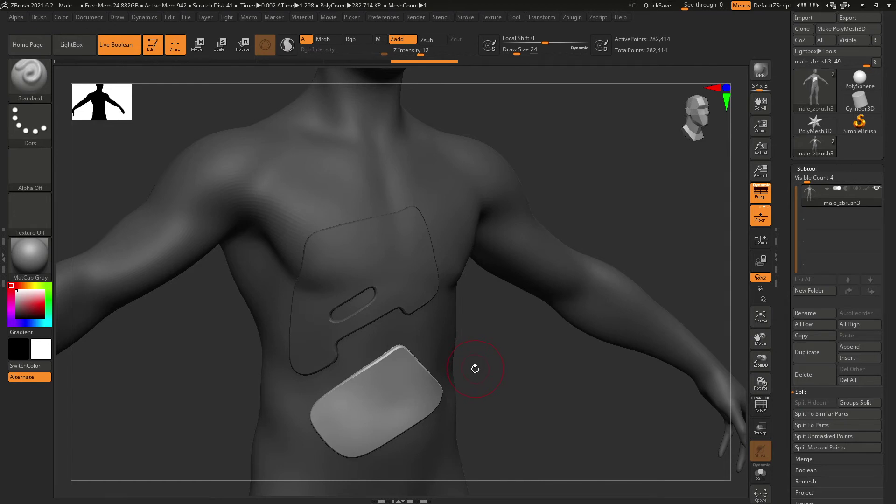
key(ctrl+z)
mouse_move(413, 334)
ctrl+mouse_down()
mouse_move(402, 340)
mouse_move(370, 445)
mouse_move(432, 405)
mouse_move(436, 382)
ctrl+mouse_up()
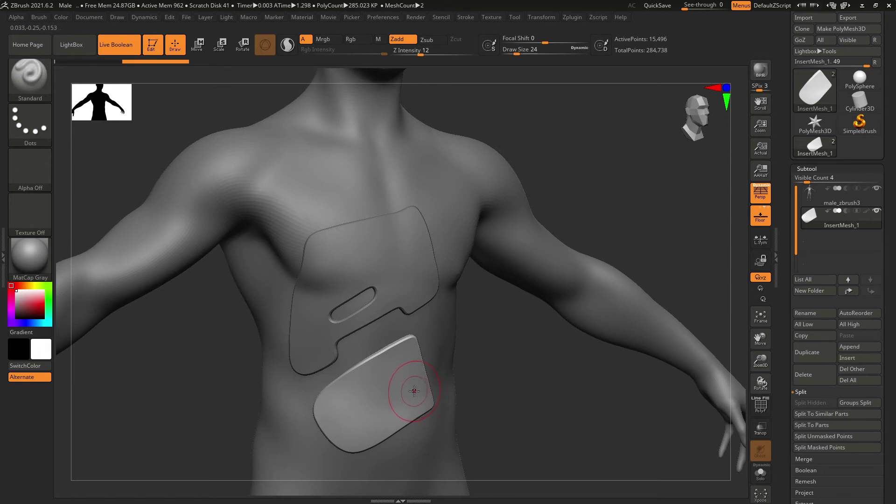
Isolate the abdomen plate and draw a smaller raised MeshProject lasso plate inside it
click(761, 473)
key(ctrl)
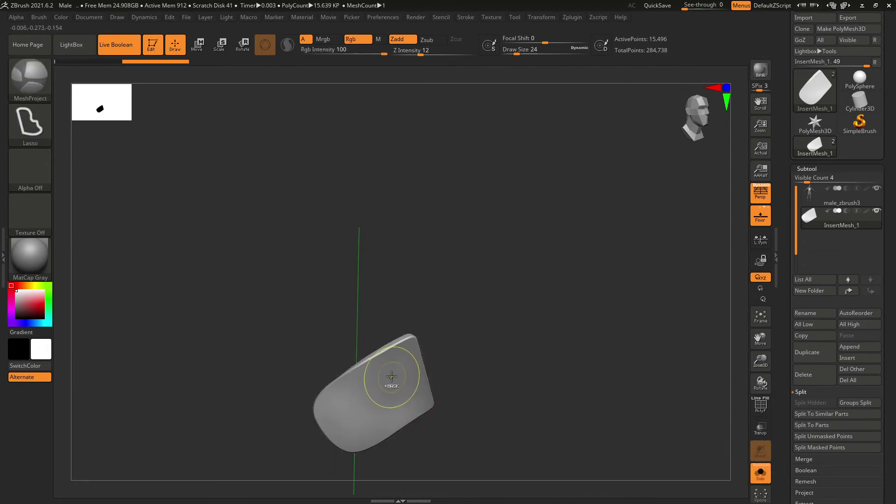
mouse_move(376, 385)
ctrl+mouse_down()
mouse_move(374, 436)
mouse_move(408, 409)
ctrl+mouse_up()
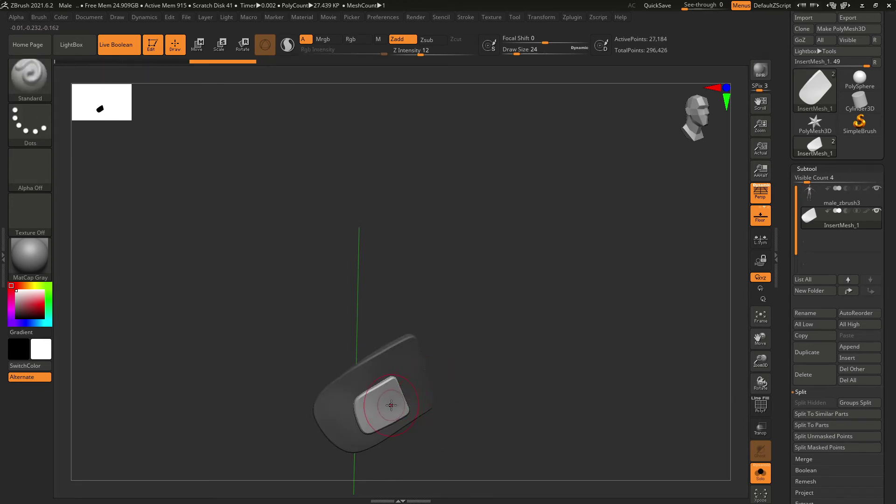
Draw a small lasso plate overlapping the inner plate's upper corner as a separate subtool, and show all subtools again
mouse_move(357, 380)
ctrl+mouse_down()
mouse_move(358, 390)
mouse_move(391, 397)
mouse_move(377, 373)
ctrl+mouse_up()
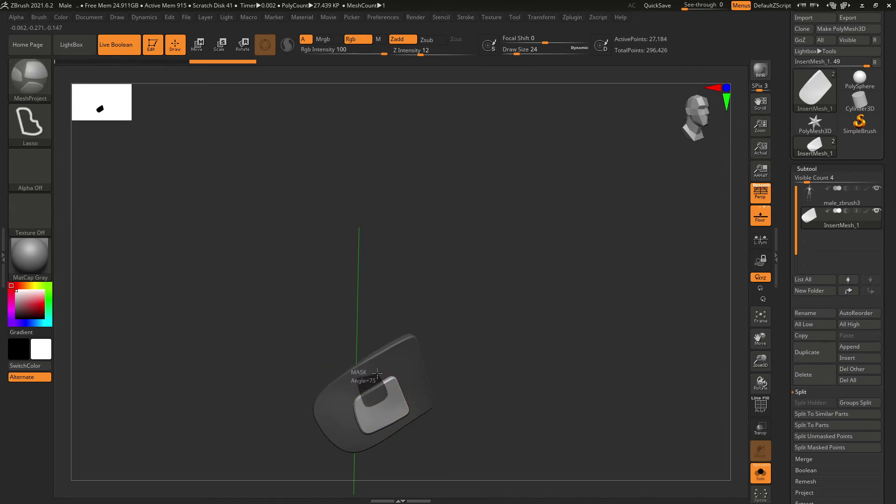
ctrl+drag(378, 374, 378, 373)
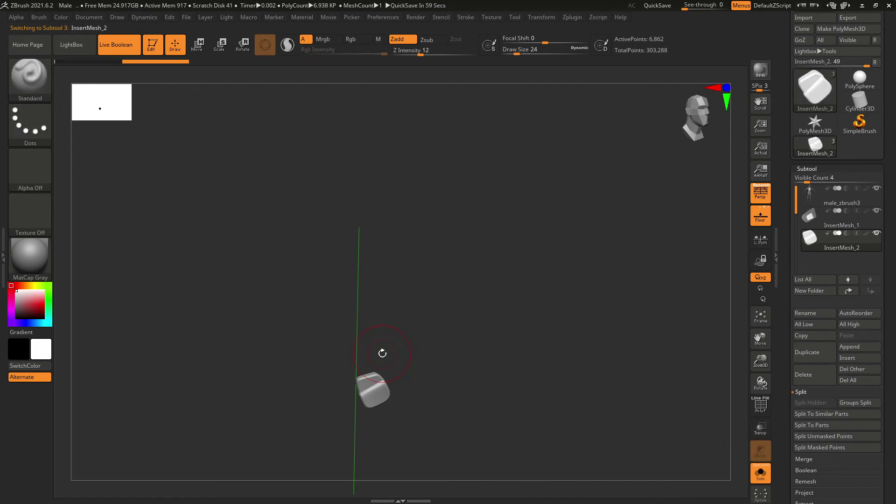
mouse_move(850, 226)
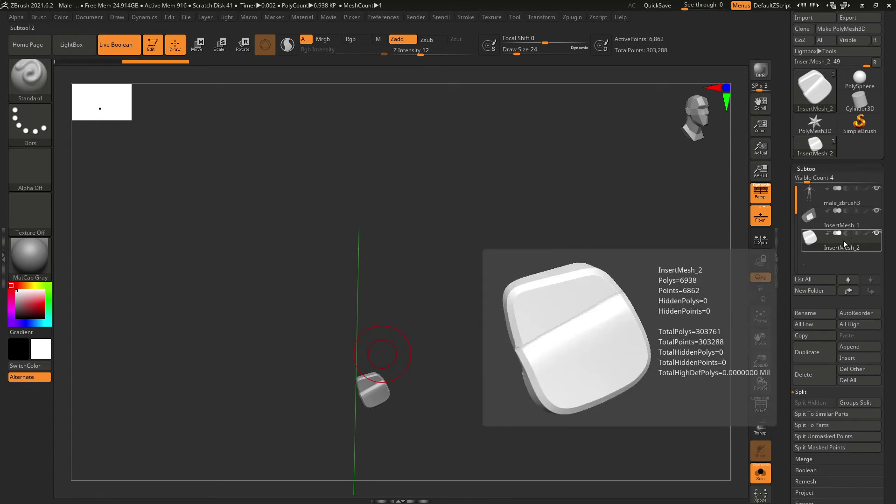
click(760, 473)
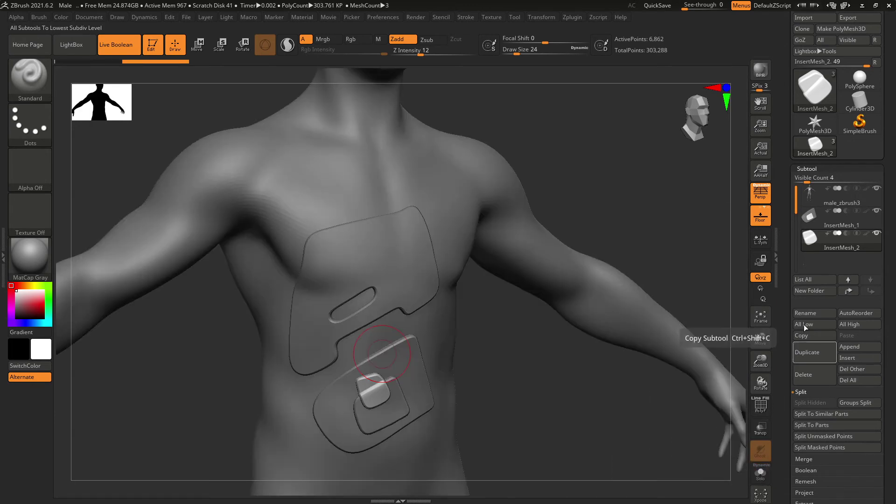
Set the small overlapping InsertMesh_2 plate to boolean subtraction and try nudging it vertically
click(848, 224)
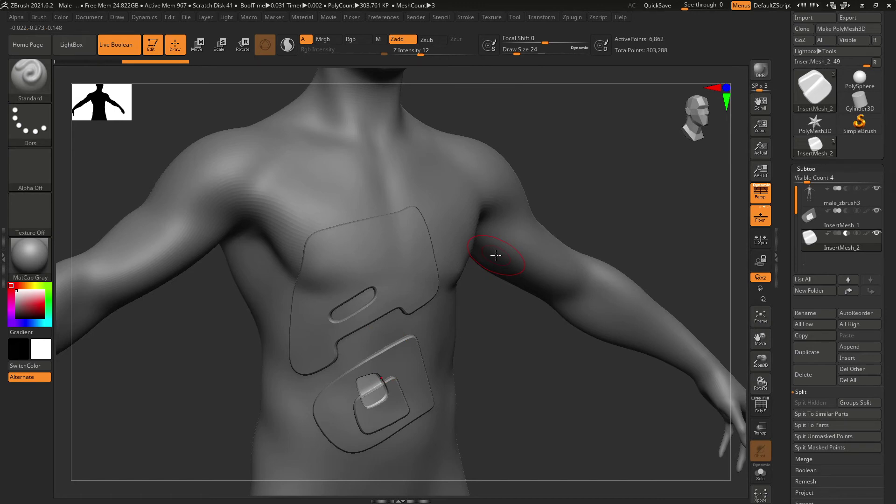
click(197, 44)
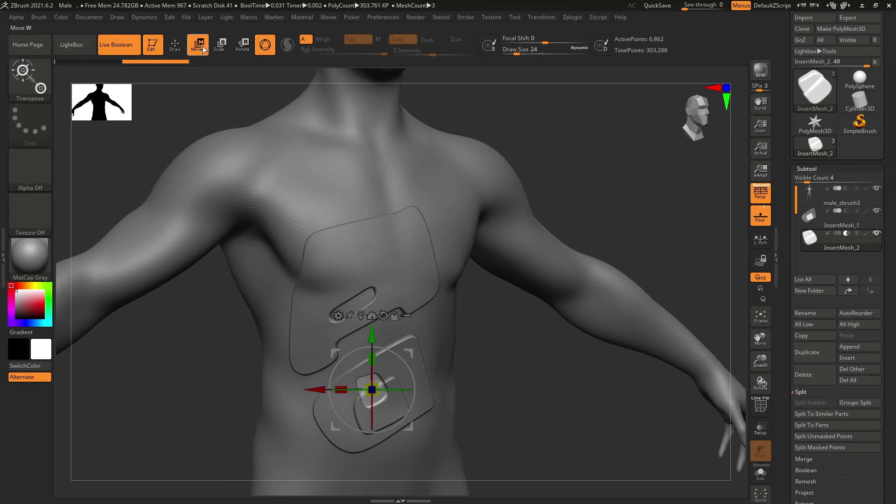
drag(373, 333, 393, 319)
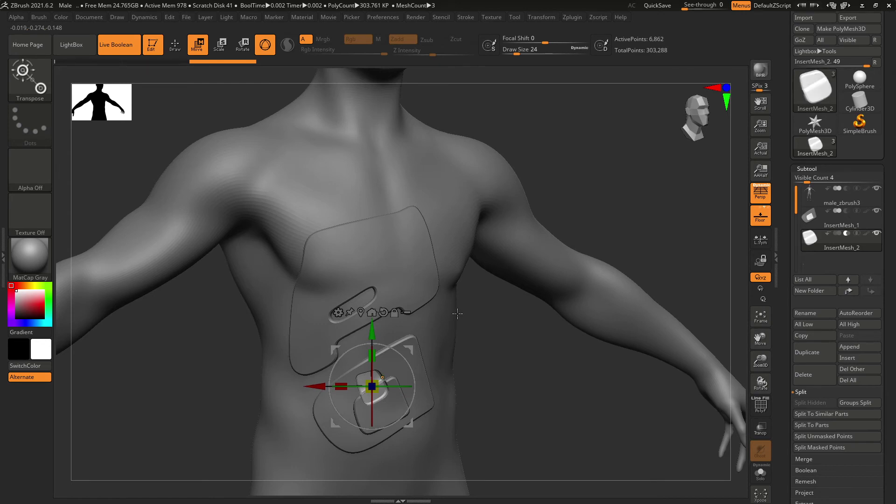
key(ctrl+z)
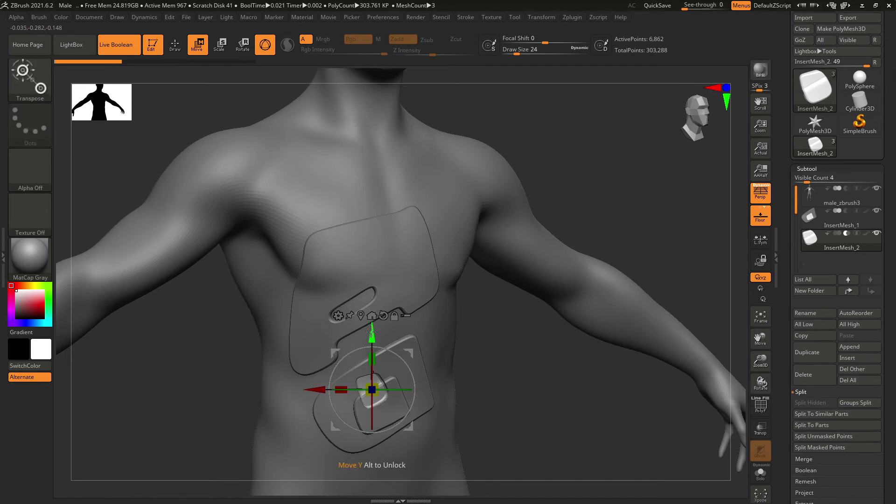
drag(371, 339, 371, 340)
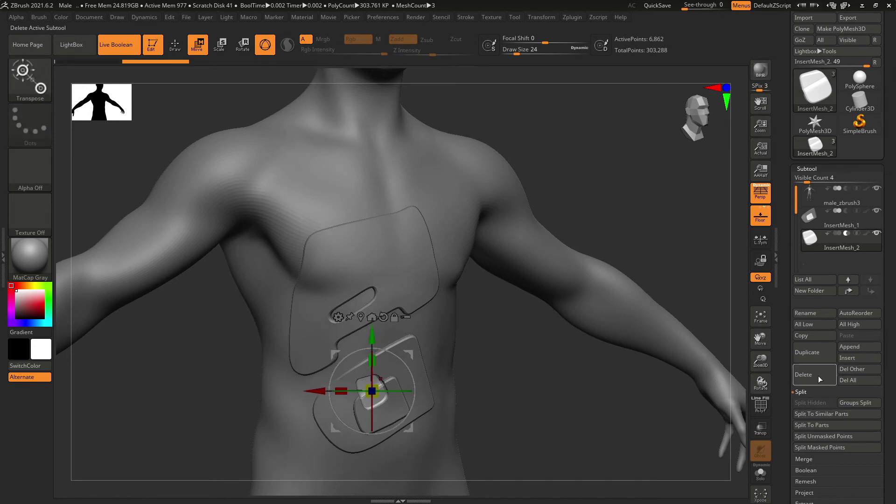
Replace the overlapping plate with a newly drawn lasso plate over the inner plate's upper corner, and set it to boolean subtraction
click(805, 375)
click(720, 397)
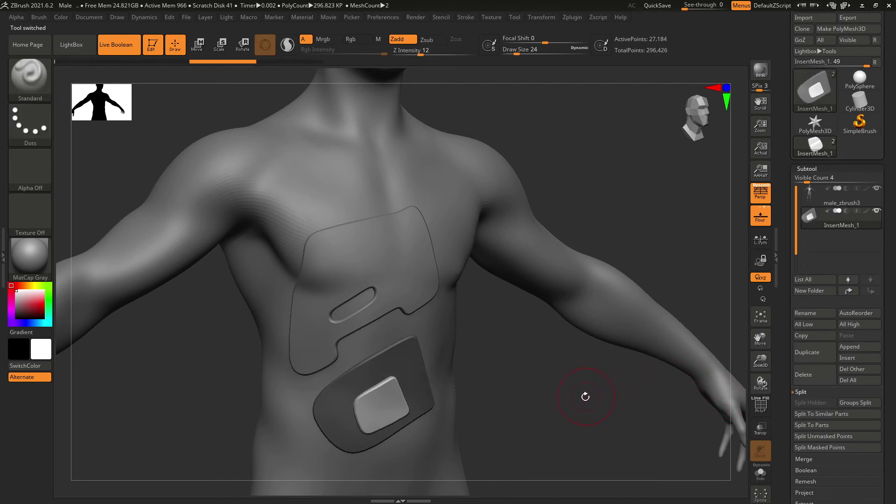
mouse_move(356, 383)
ctrl+mouse_down()
mouse_move(374, 408)
mouse_move(383, 370)
ctrl+mouse_up()
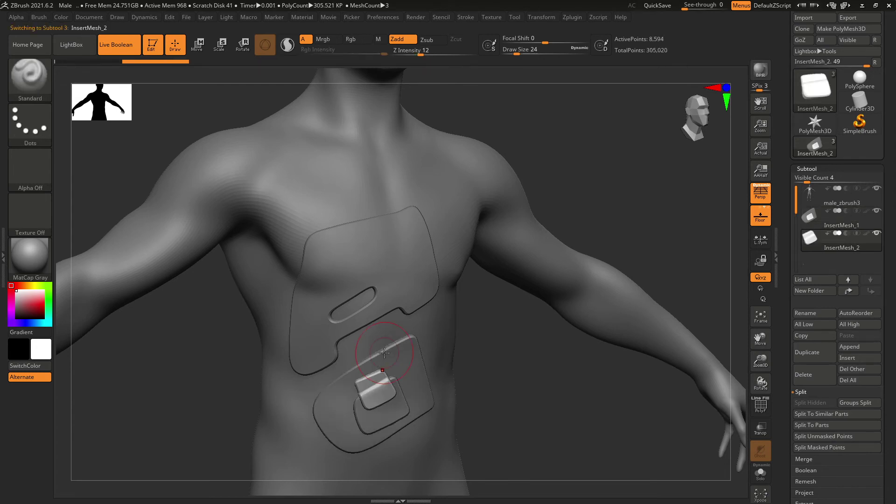
mouse_move(839, 227)
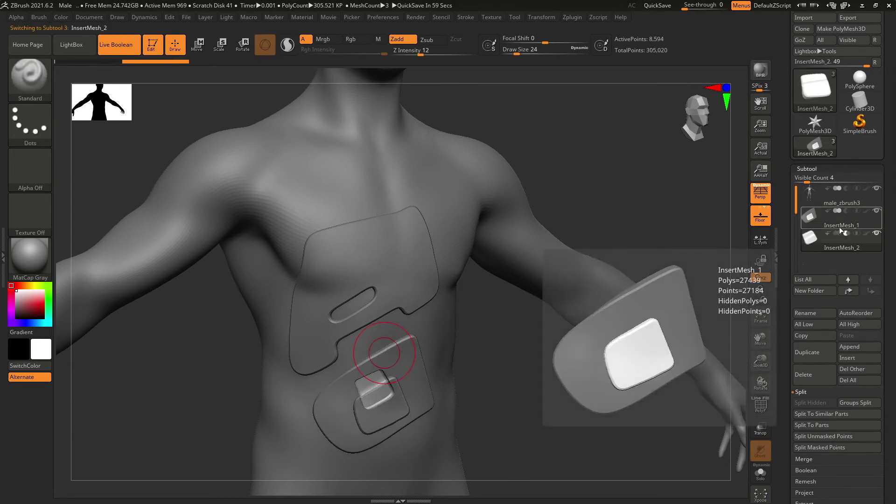
Move the subtractive InsertMesh_2 plate down into the inner abdomen plate, then across and up toward the chest plate
click(196, 44)
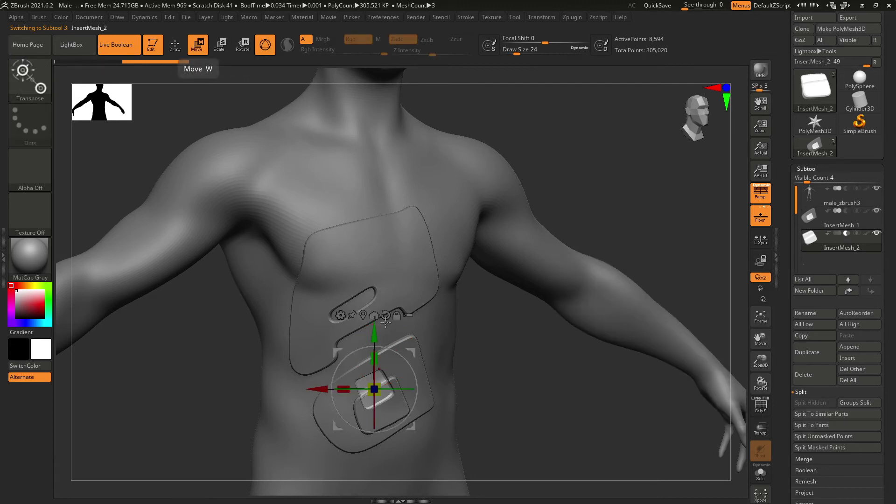
drag(374, 331, 374, 351)
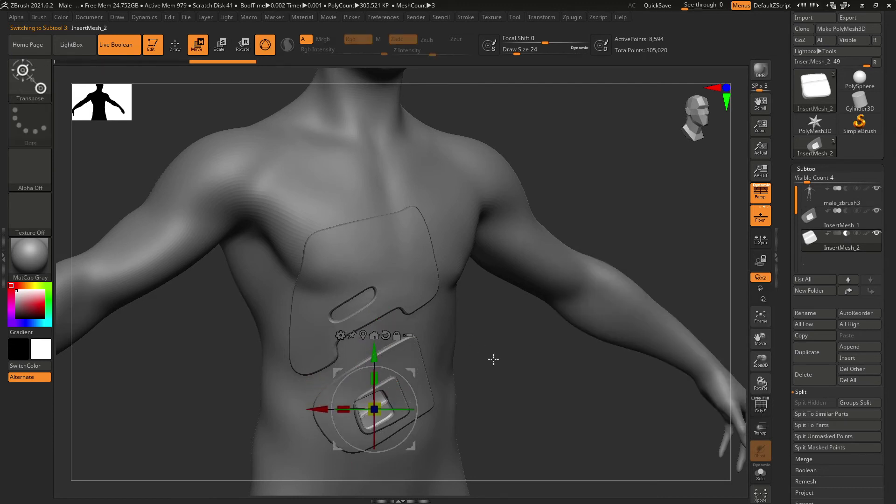
drag(520, 373, 551, 372)
mouse_move(411, 409)
mouse_down()
mouse_move(433, 408)
mouse_move(412, 409)
mouse_up()
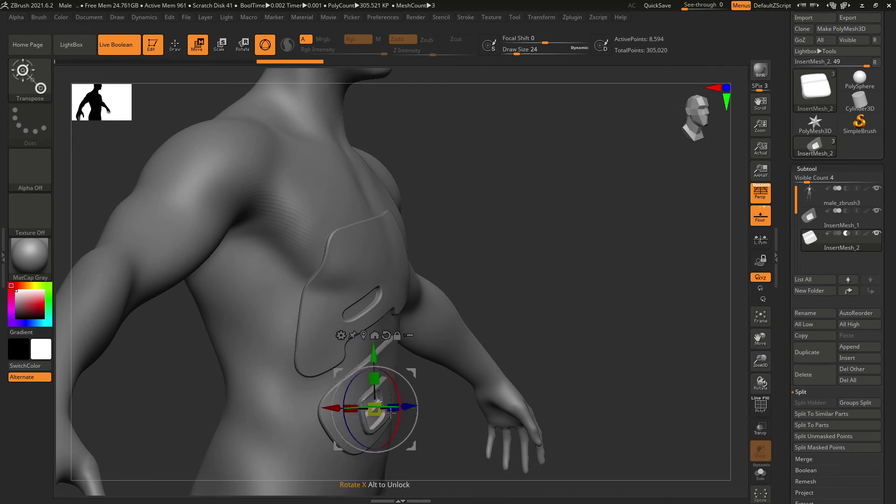
drag(333, 408, 308, 409)
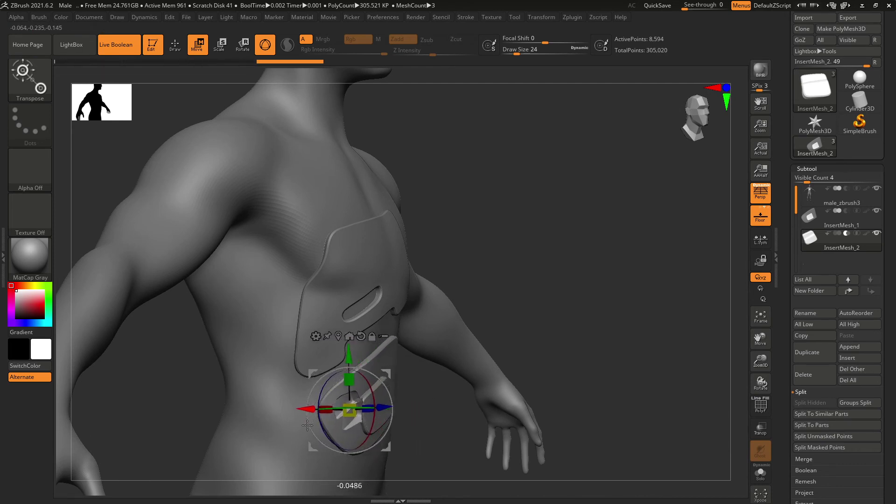
drag(345, 344, 346, 297)
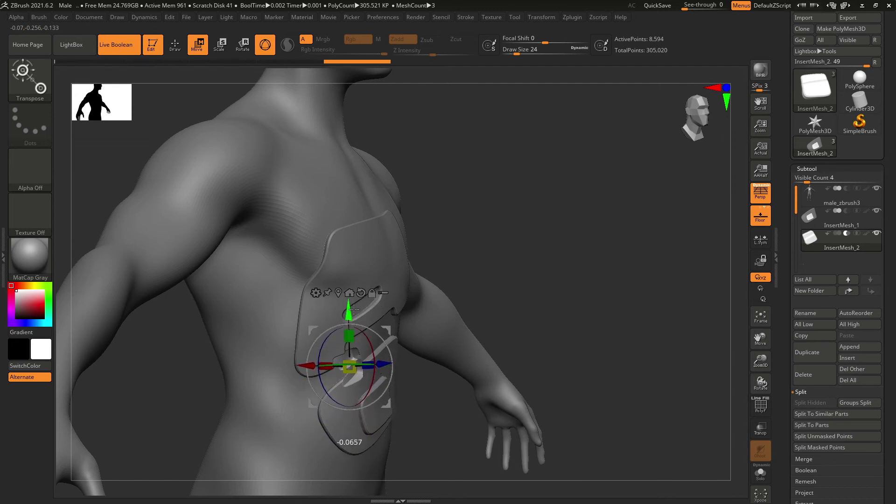
drag(384, 360, 389, 359)
mouse_move(396, 356)
mouse_down()
mouse_move(370, 356)
mouse_move(381, 357)
mouse_up()
Slide the InsertMesh_2 plate back across the abdomen plate, and set the InsertMesh_1 subtool to boolean subtraction
drag(549, 282, 511, 291)
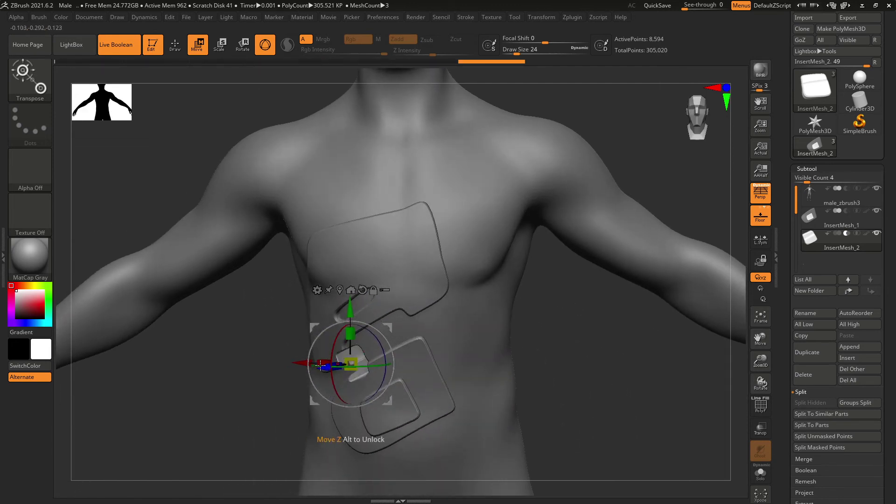
drag(303, 363, 335, 364)
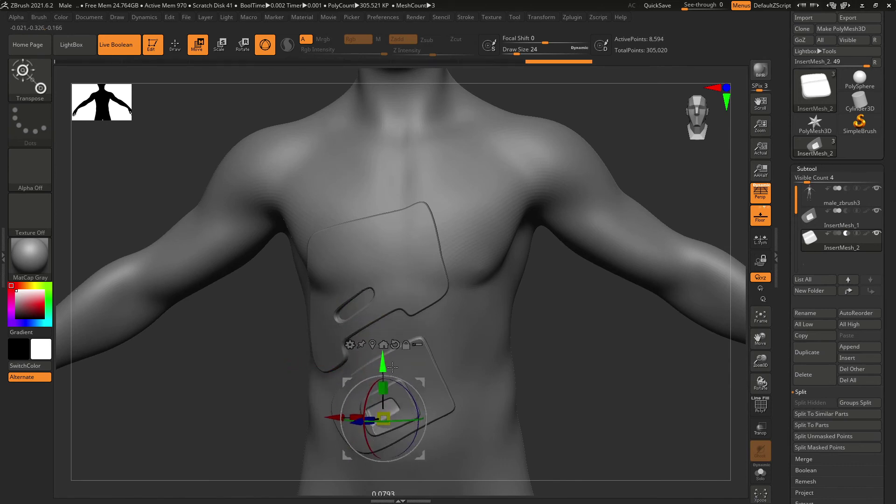
drag(540, 336, 547, 336)
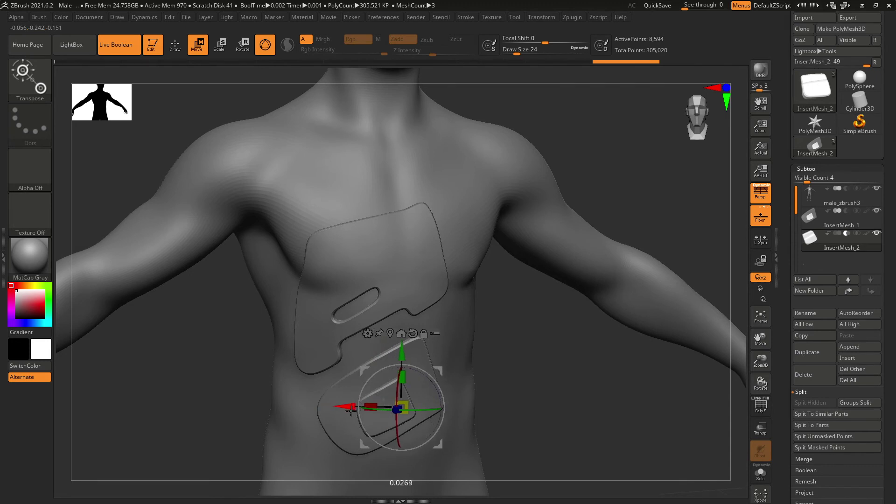
drag(513, 348, 536, 321)
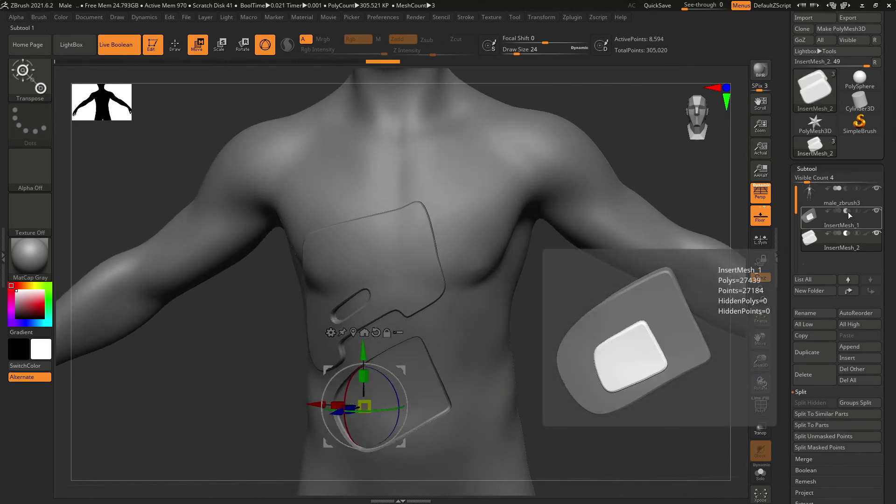
drag(314, 404, 351, 404)
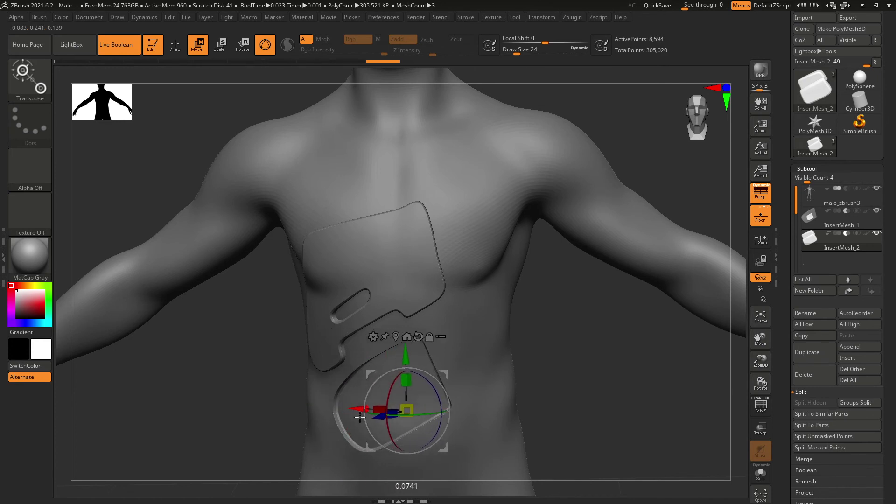
Select the InsertMesh_1 abdomen plate and move it around the lower torso to shift its subtracted recess
click(837, 221)
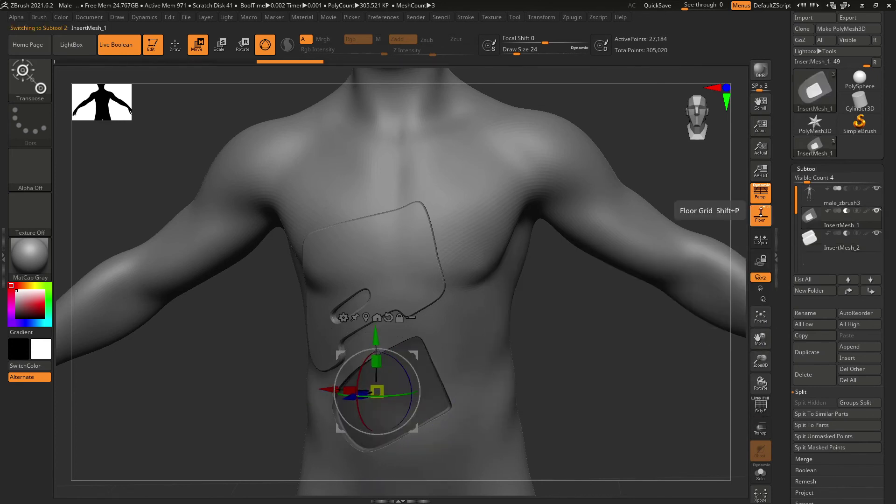
drag(382, 325, 380, 387)
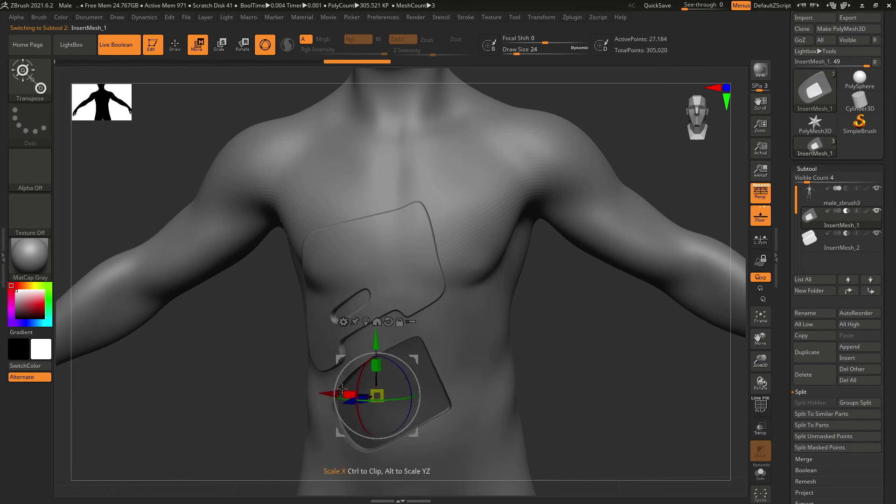
drag(323, 443, 415, 423)
drag(535, 388, 481, 405)
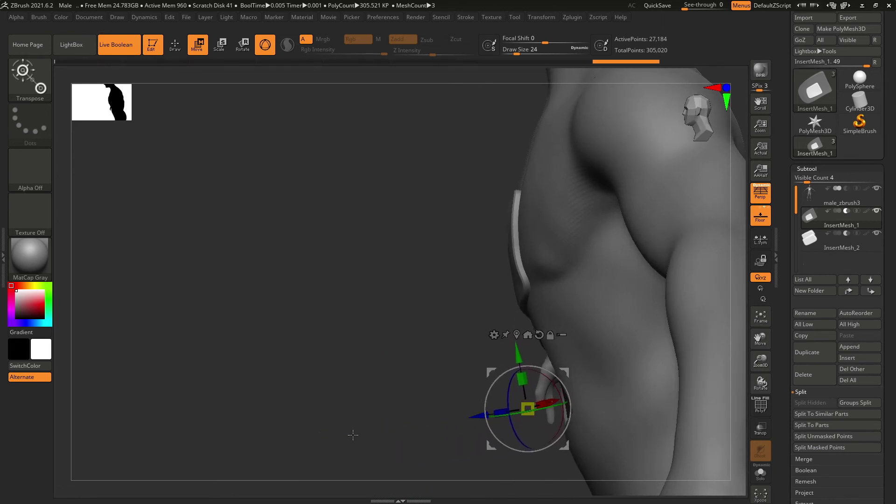
drag(353, 435, 483, 413)
mouse_move(568, 411)
mouse_down()
mouse_move(678, 422)
mouse_move(552, 412)
mouse_up()
drag(658, 407, 570, 411)
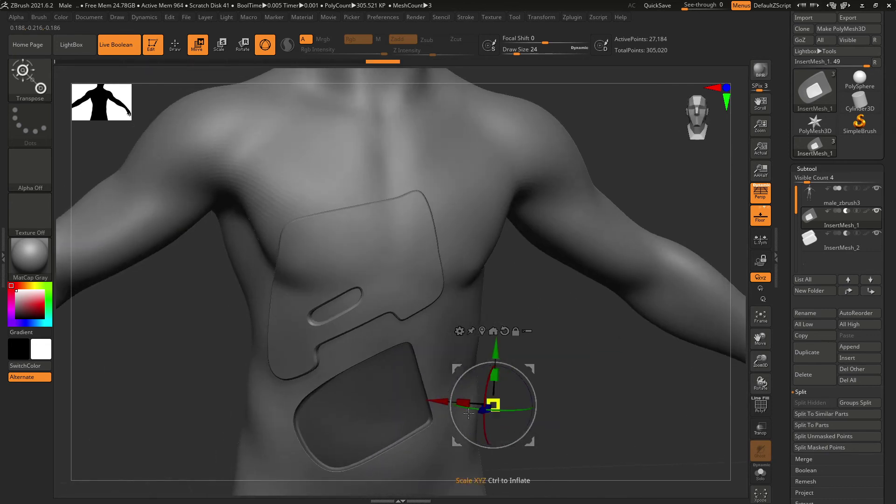
drag(432, 402, 306, 431)
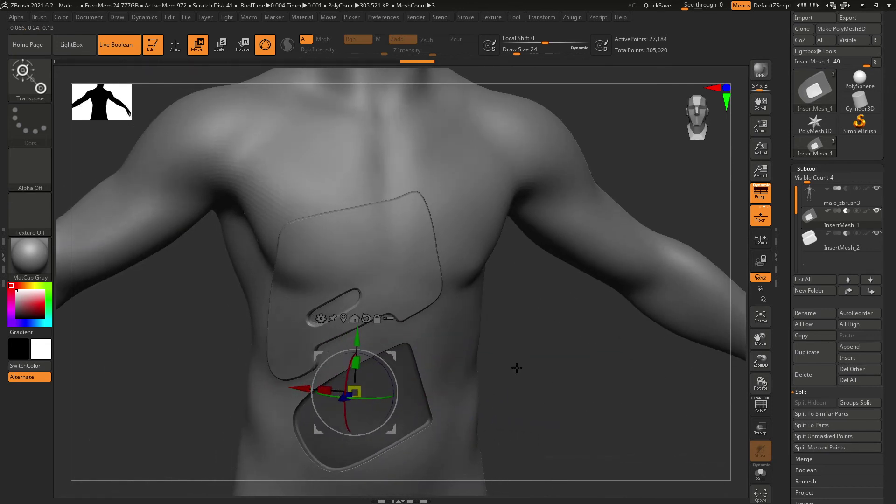
drag(516, 366, 567, 404)
drag(387, 423, 442, 480)
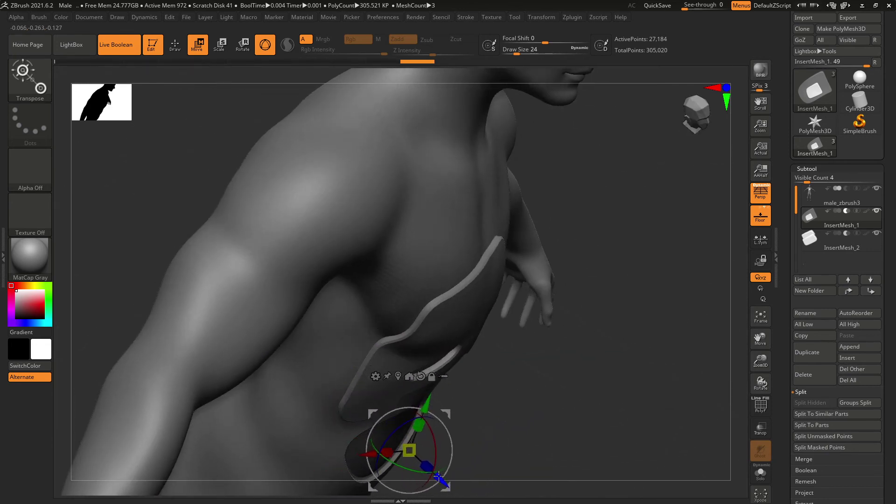
drag(523, 399, 489, 363)
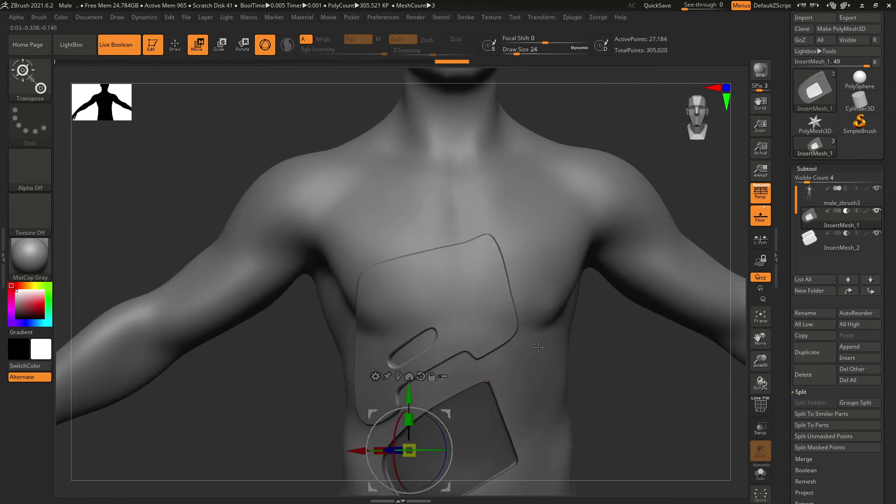
Move the subtractive InsertMesh_2 plate up over the chest plate beside its slot, and return to Draw mode
click(824, 245)
drag(475, 401, 472, 289)
drag(586, 341, 551, 349)
mouse_move(428, 360)
mouse_down()
mouse_move(410, 363)
mouse_move(434, 359)
mouse_up()
drag(473, 294, 473, 264)
mouse_move(424, 322)
mouse_down()
mouse_move(438, 321)
mouse_move(418, 322)
mouse_up()
key(q)
shift+drag(714, 353, 641, 331)
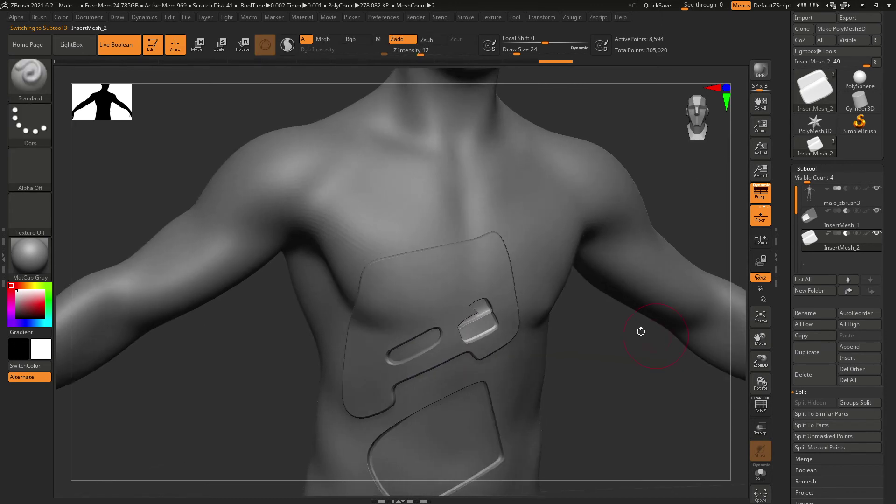
Turn off Live Boolean and examine the chest and abdomen plates as unsubtracted meshes
click(115, 45)
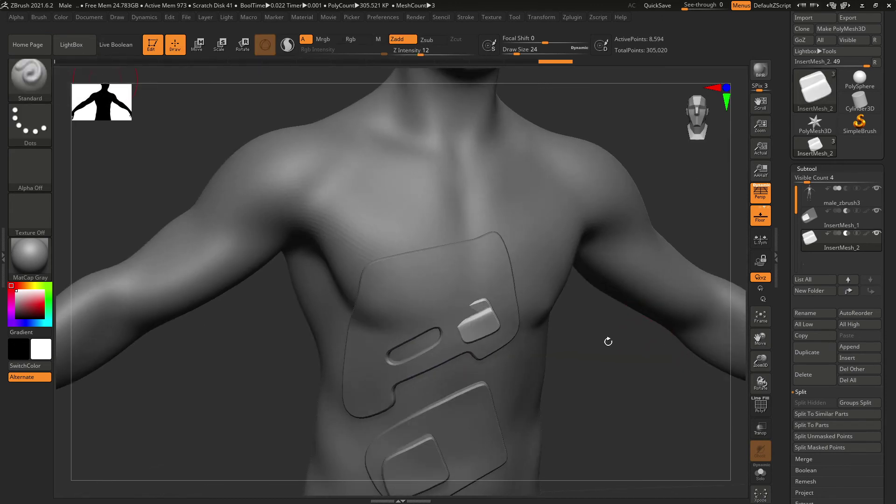
shift+drag(572, 360, 560, 314)
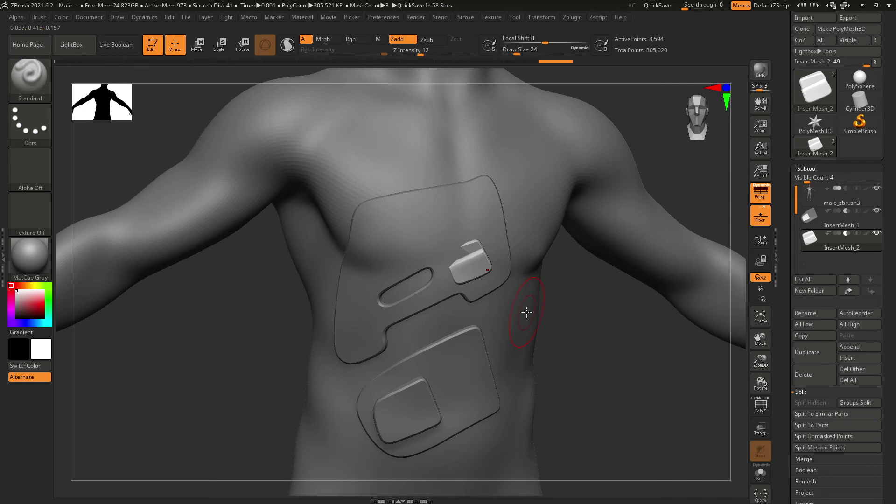
drag(593, 309, 586, 317)
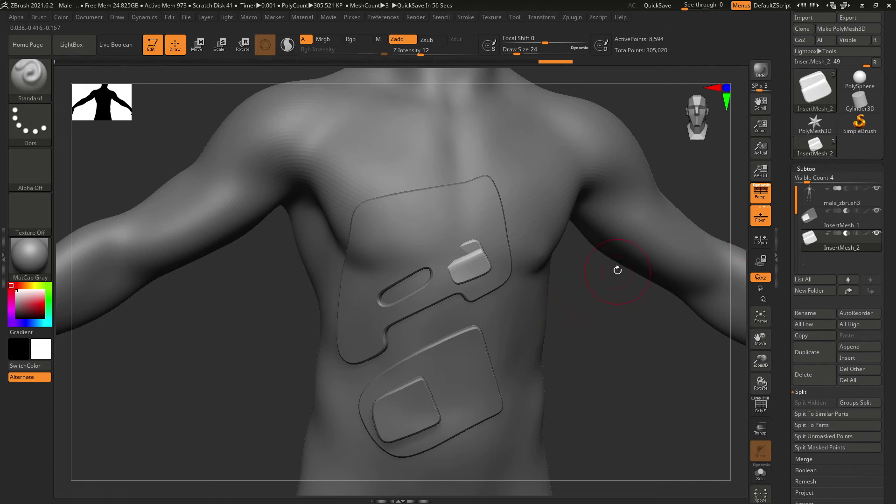
key(ctrl)
Delete the InsertMesh_2 and InsertMesh_1 subtools
click(800, 374)
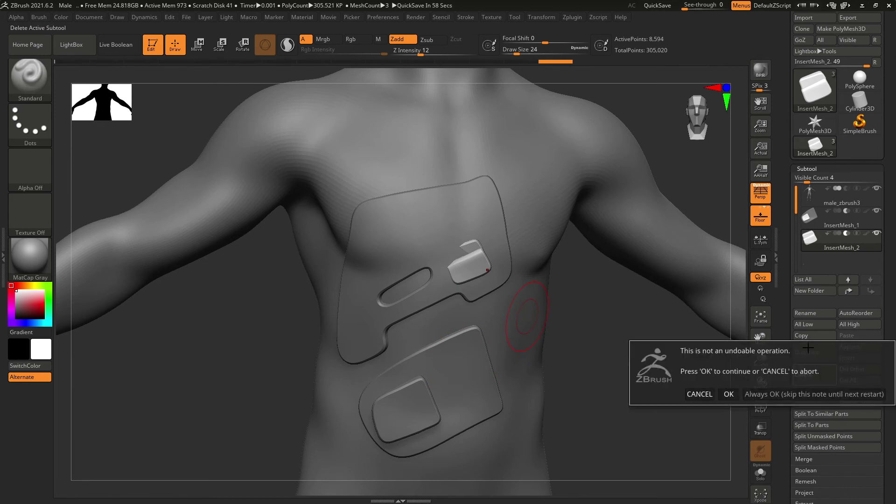
click(729, 394)
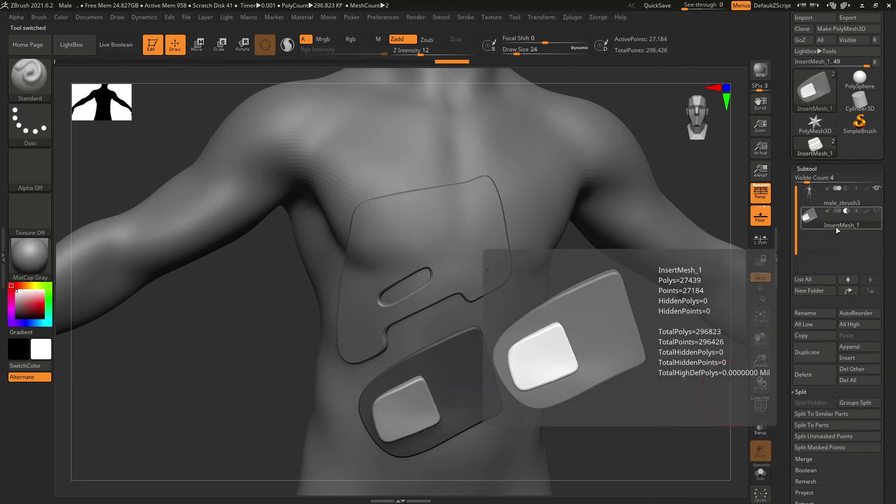
click(821, 372)
click(728, 397)
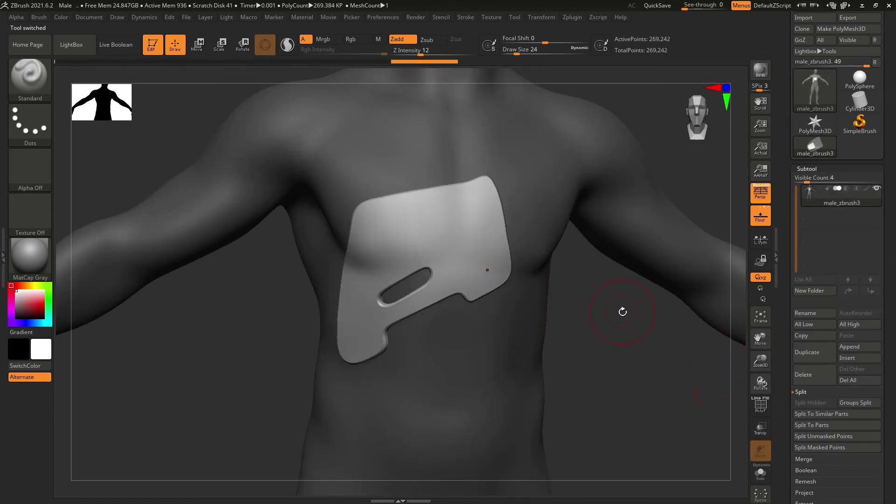
Split the torso and chest plate into separate subtools with Split To Similar Parts, and isolate the chest plate
click(843, 415)
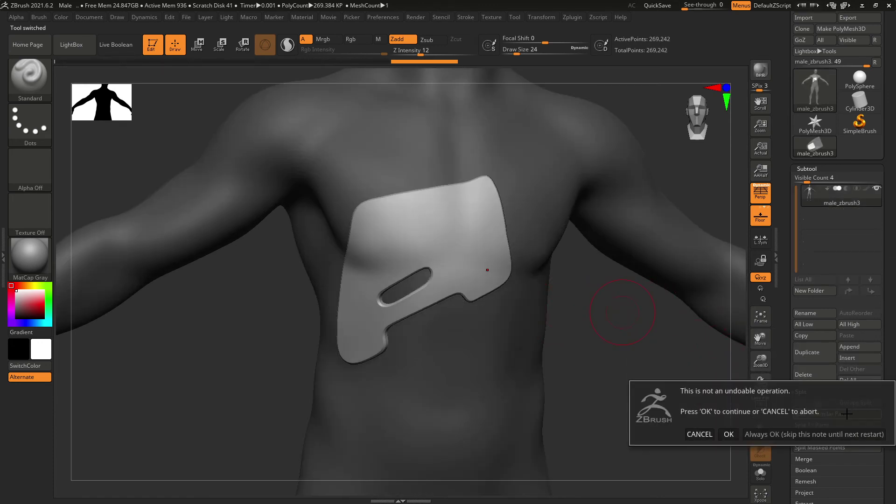
click(728, 434)
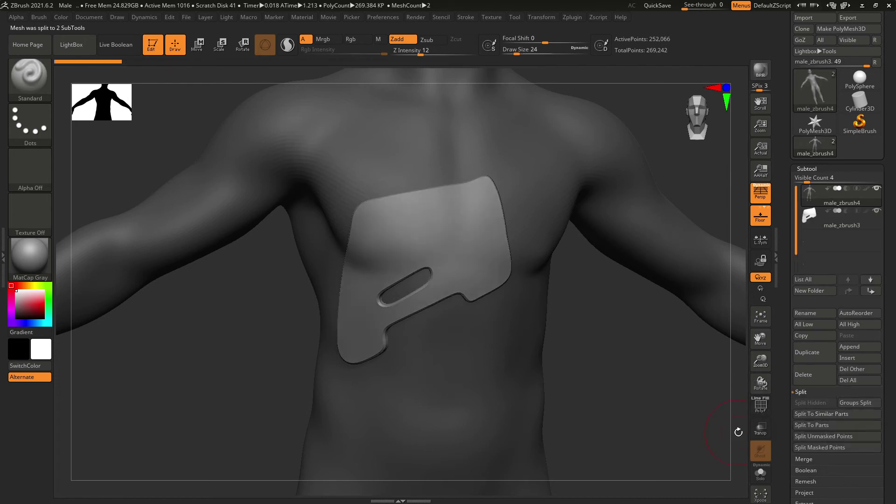
click(843, 223)
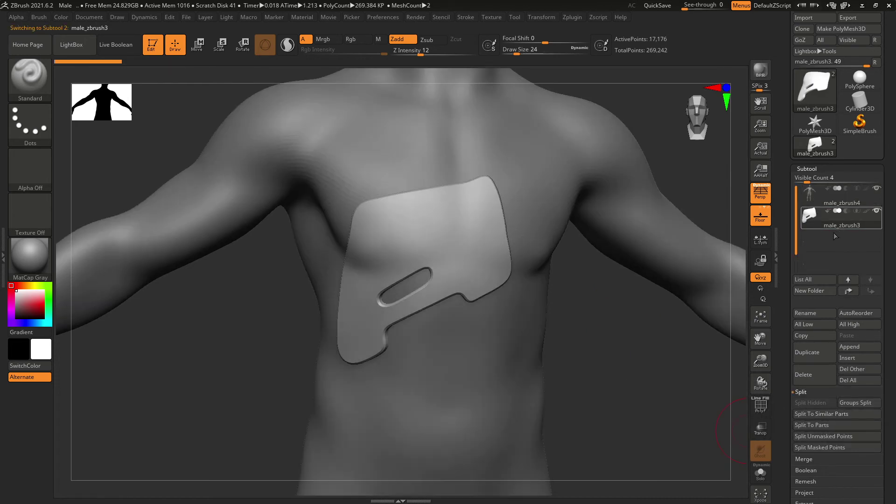
click(760, 471)
Enable Live Boolean and draw a small rounded MeshProject lasso plate on the chest plate beside its slot as a separate subtool
key(b)
key(m)
key(p)
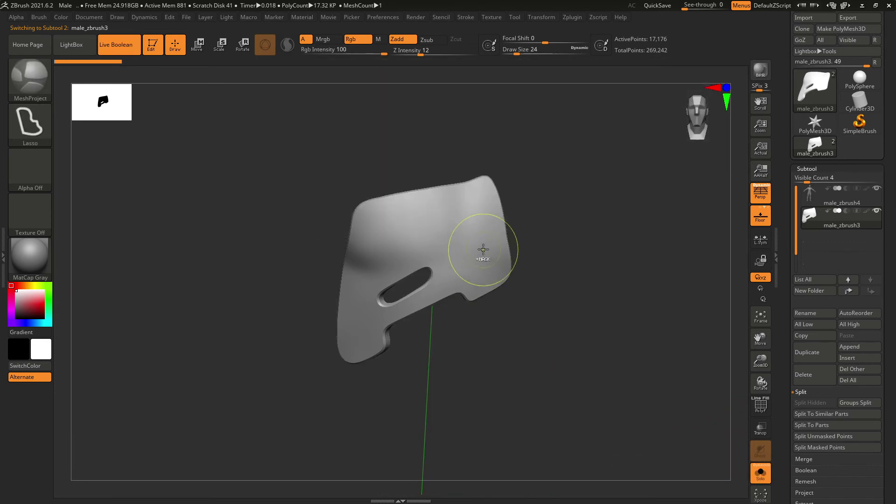
mouse_move(480, 246)
ctrl+mouse_down()
mouse_move(467, 252)
mouse_move(462, 286)
mouse_move(496, 271)
ctrl+mouse_up()
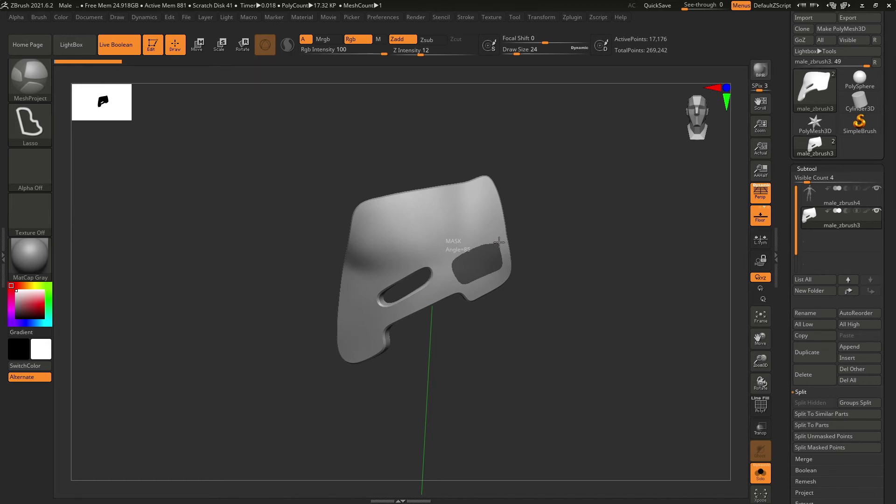
ctrl+drag(498, 242, 500, 235)
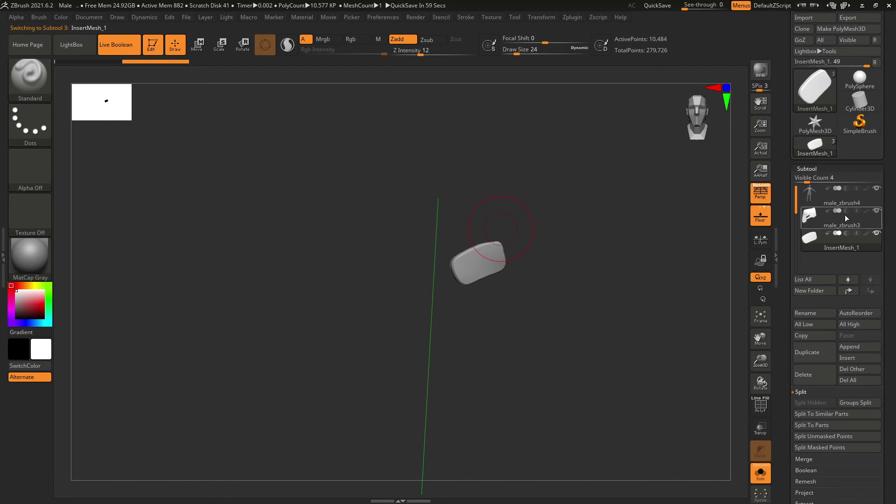
Turn off Solo, hide the male_zbrush4 body, and set the new InsertMesh_1 plate to boolean subtraction
mouse_move(860, 219)
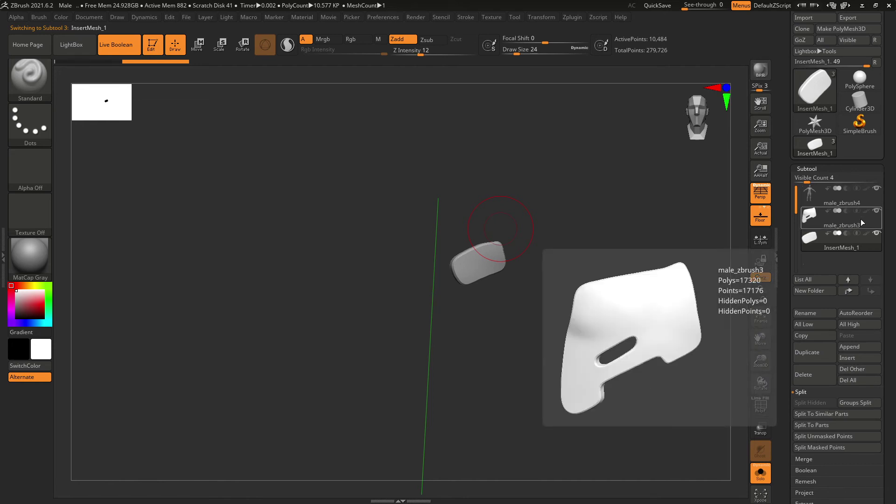
click(761, 474)
click(877, 188)
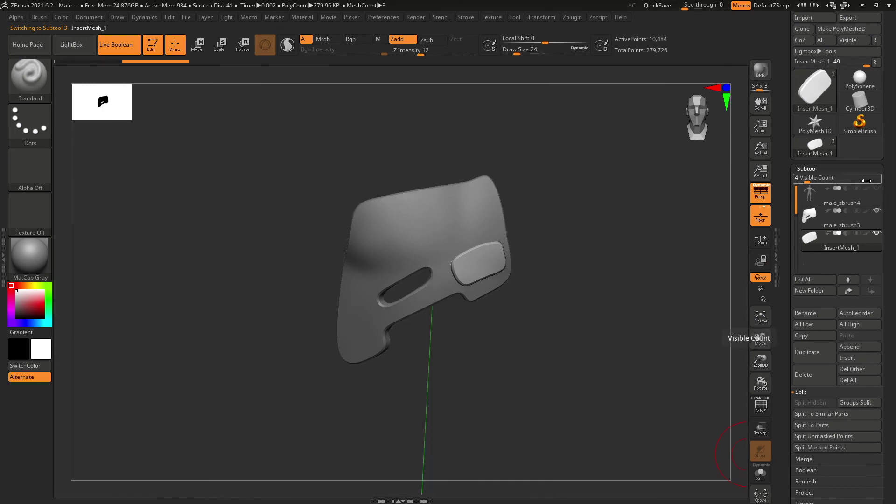
click(846, 233)
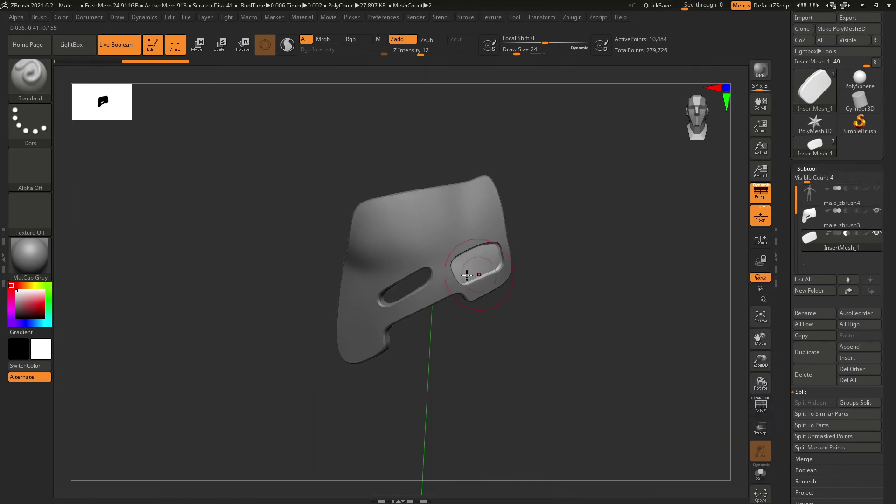
mouse_move(826, 199)
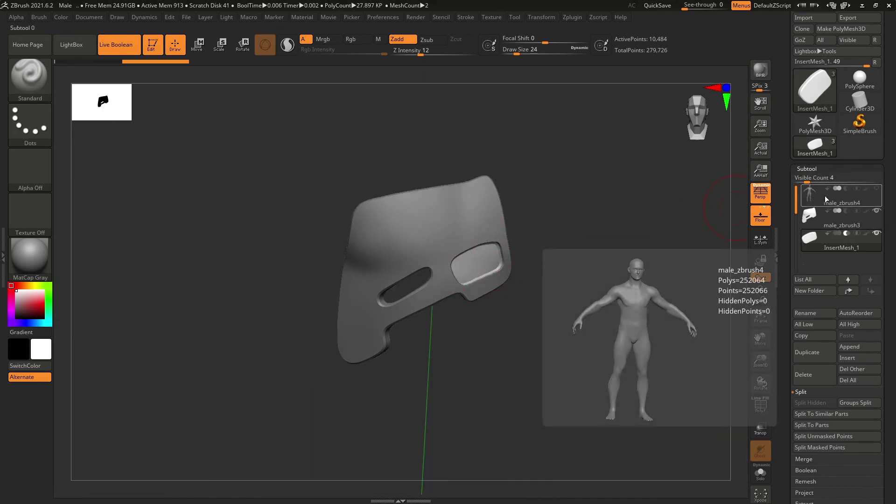
click(840, 237)
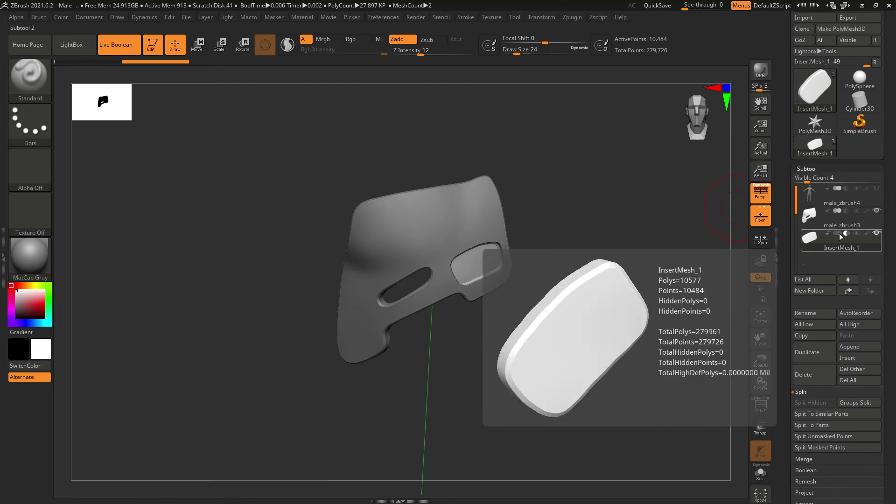
Move the subtractive InsertMesh_1 plate to several spots around the chest plate's inner lower corner, checking the cut from different angles
click(197, 45)
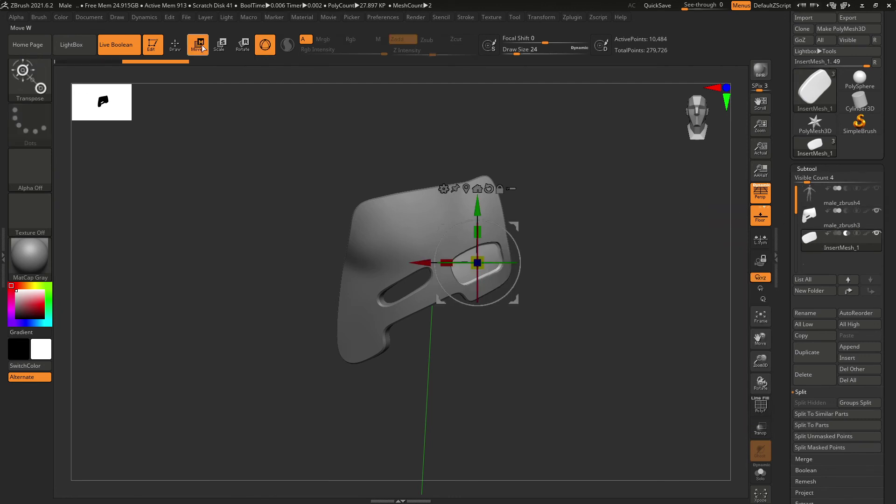
drag(427, 262, 461, 247)
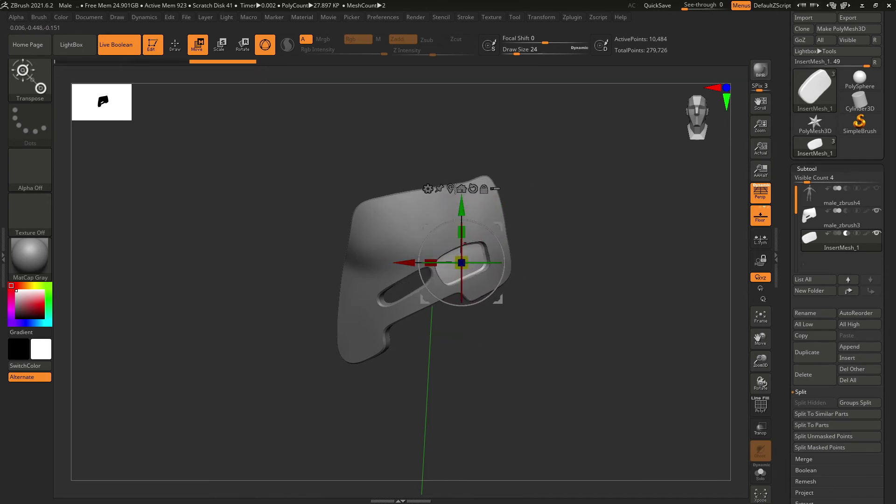
drag(462, 206, 461, 191)
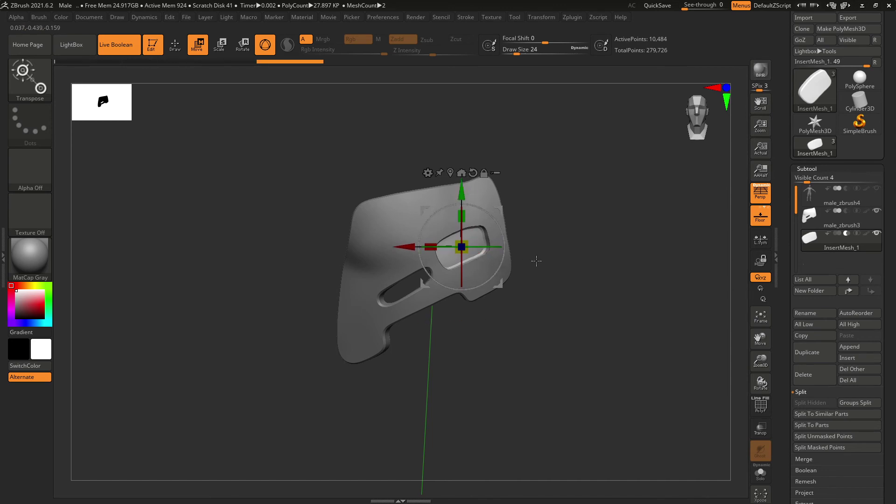
drag(553, 260, 550, 259)
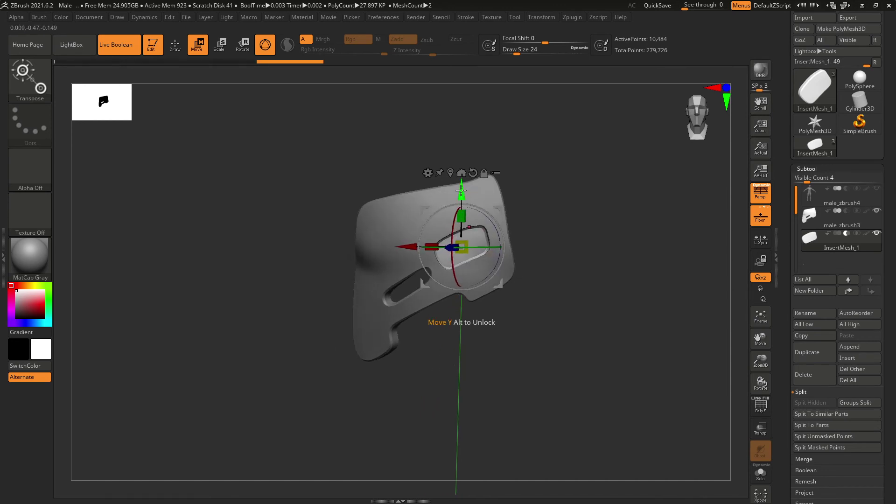
drag(465, 190, 465, 216)
drag(408, 273, 432, 273)
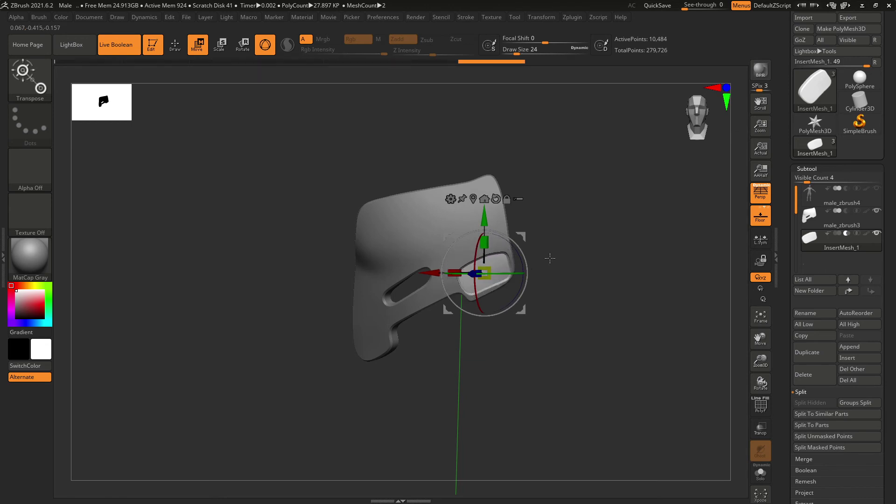
drag(550, 256, 485, 232)
drag(429, 296, 424, 296)
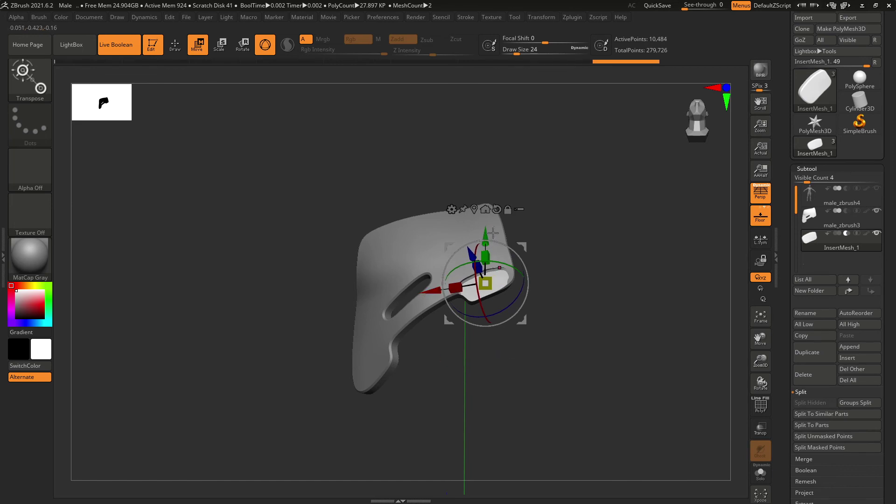
drag(481, 221, 482, 219)
drag(430, 275, 421, 275)
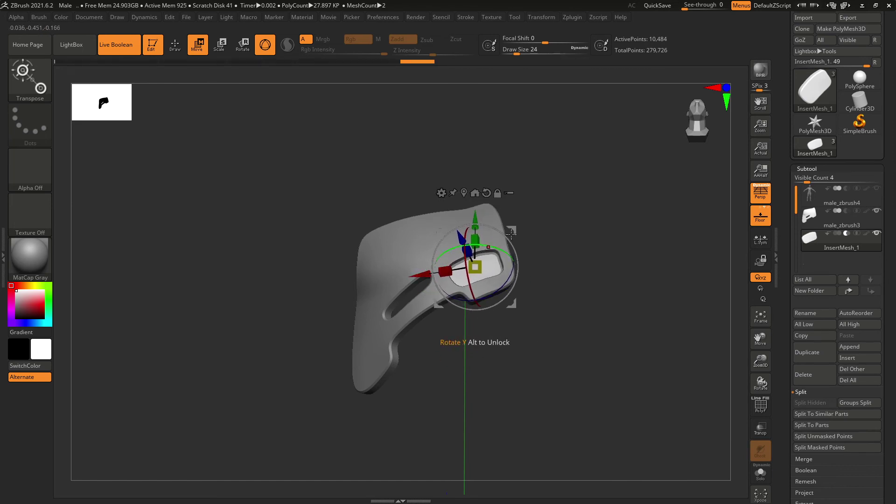
Show the male_zbrush4 body again, reselect InsertMesh_1, and shift it down and sideways across the chest plate's lower edge
click(805, 199)
mouse_move(870, 198)
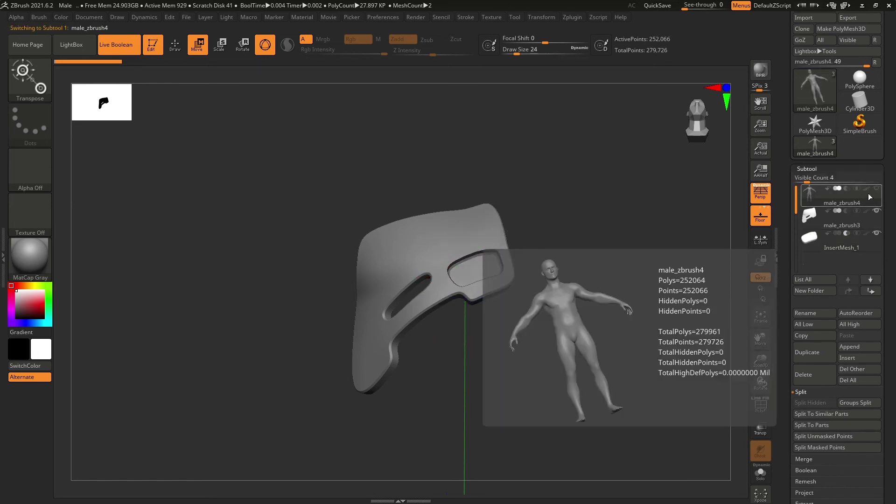
click(868, 241)
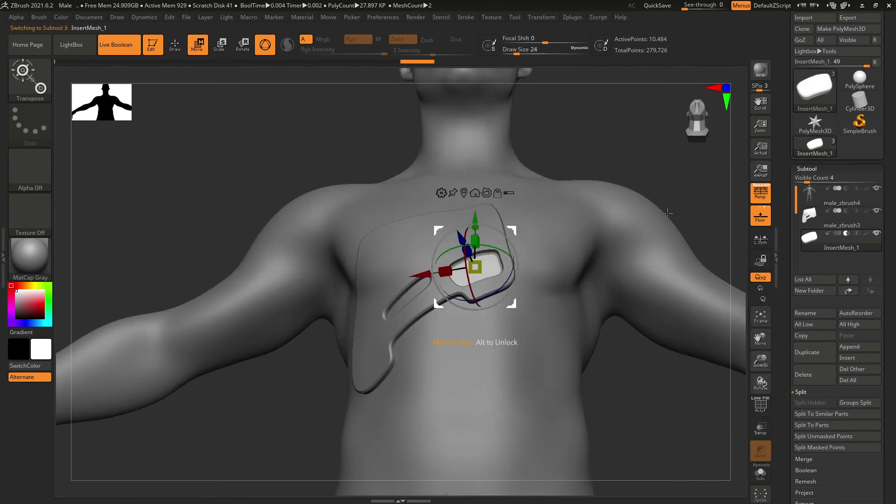
drag(471, 216, 471, 232)
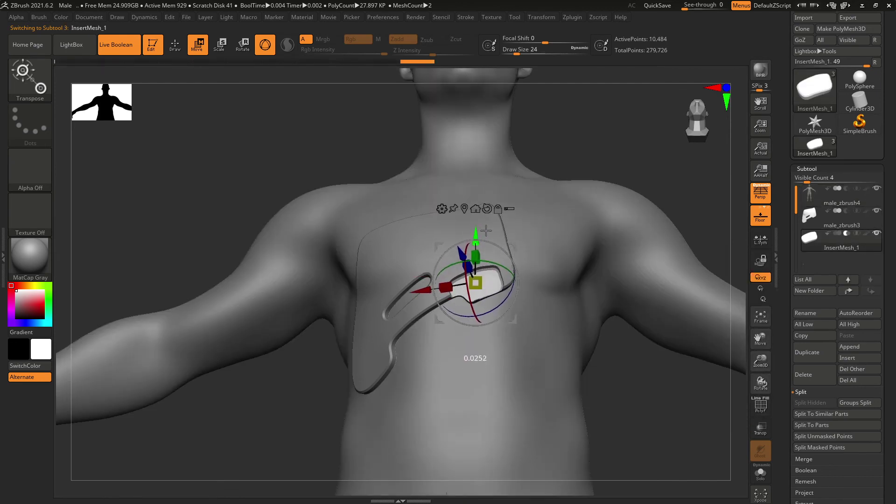
drag(427, 290, 445, 287)
drag(583, 165, 662, 228)
drag(445, 294, 429, 299)
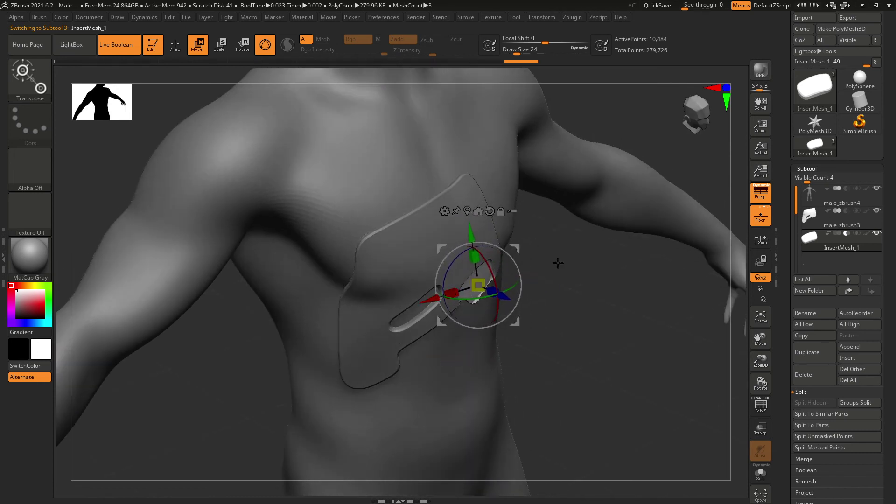
drag(577, 285, 615, 237)
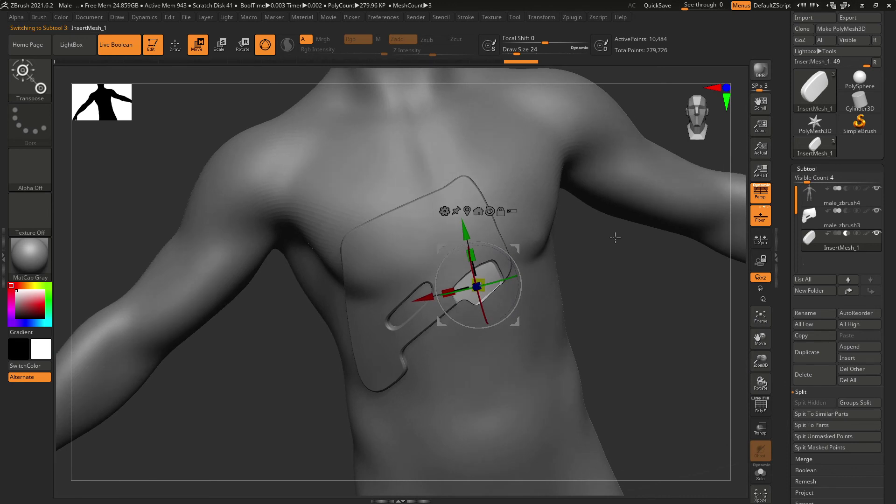
Set the male_zbrush4 body to boolean intersection, and try subtraction on the male_zbrush3 chest plate before returning it to addition
click(856, 189)
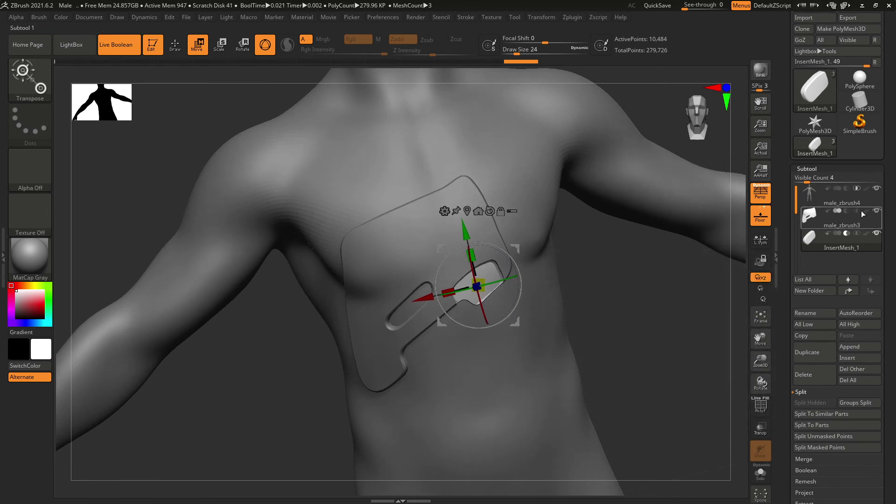
click(860, 211)
click(836, 211)
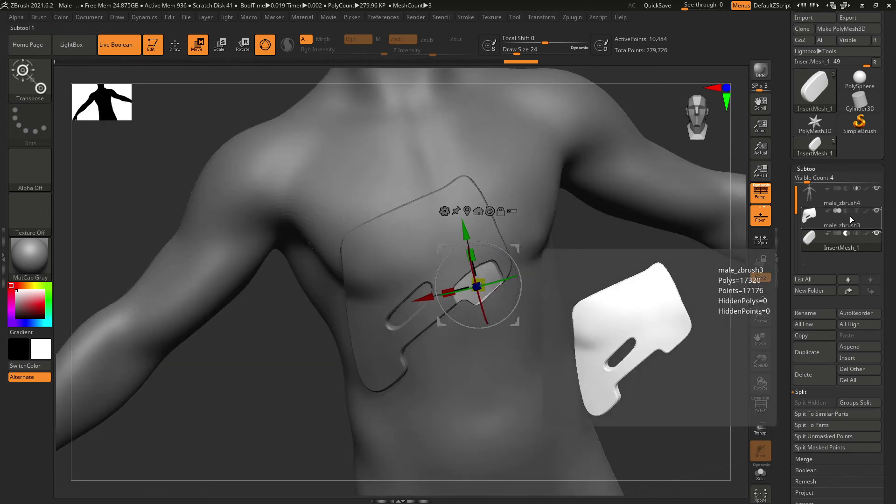
click(846, 212)
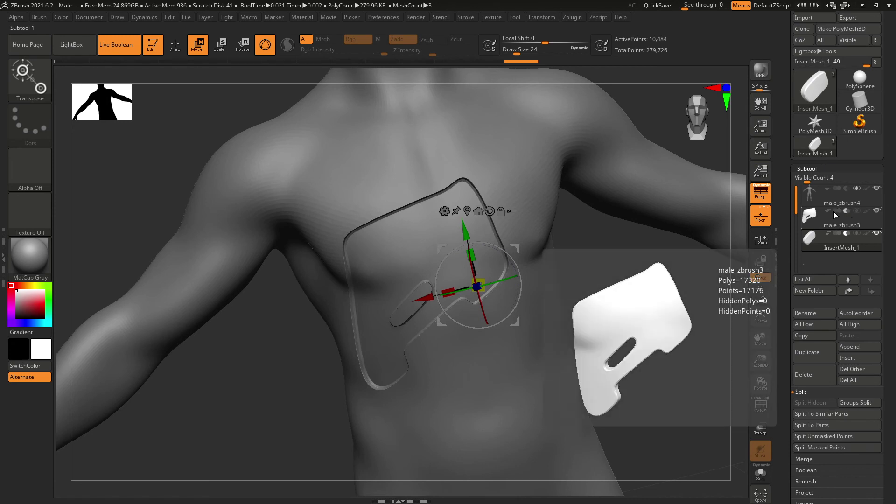
click(836, 211)
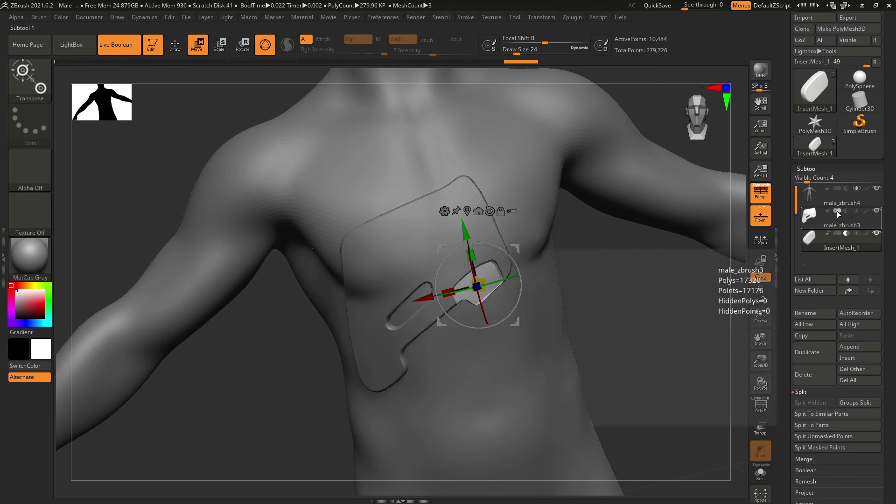
Try boolean intersection on InsertMesh_1, return it to subtraction, and move it up fully inside the chest plate's outline
click(855, 233)
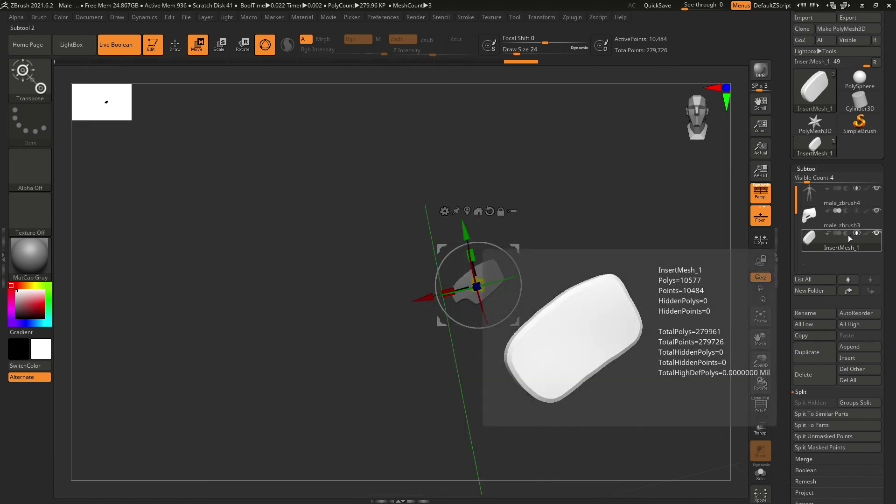
click(846, 234)
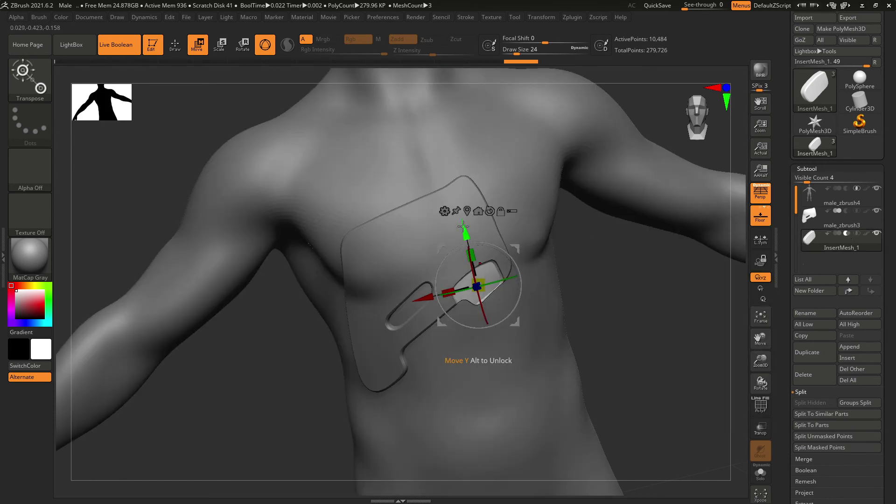
drag(463, 226, 458, 206)
drag(414, 280, 403, 283)
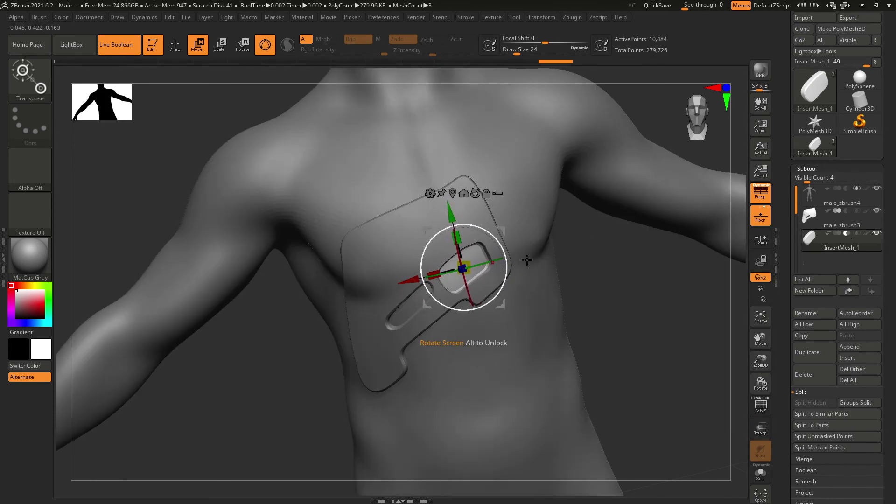
drag(527, 260, 596, 260)
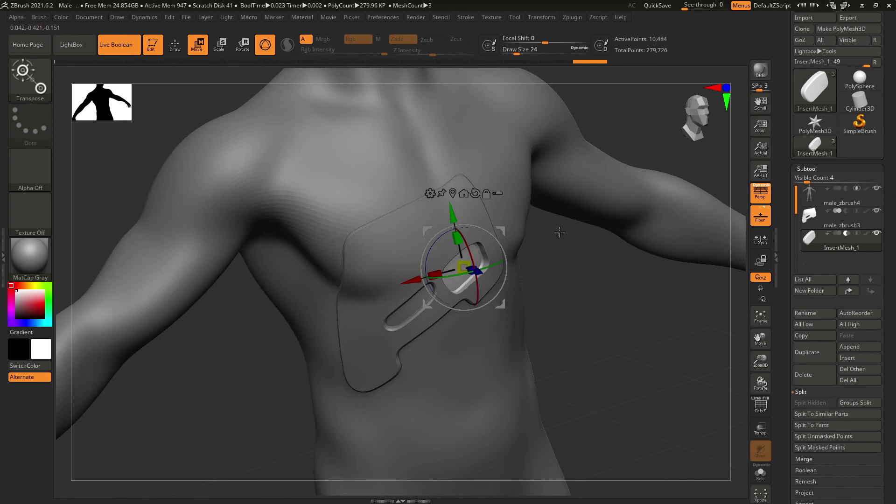
click(119, 45)
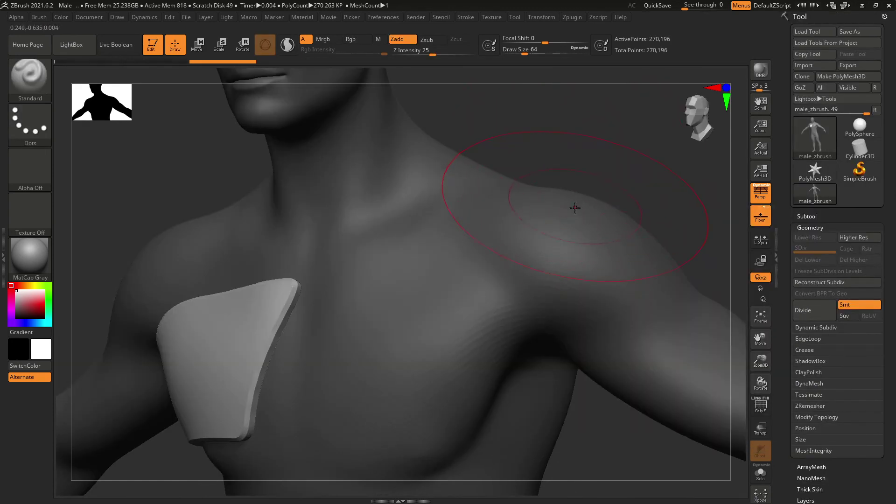
Turn on the polyframe, isolate the front-face polygroup of the raised chest plate, and turn the polyframe off
drag(592, 170, 606, 143)
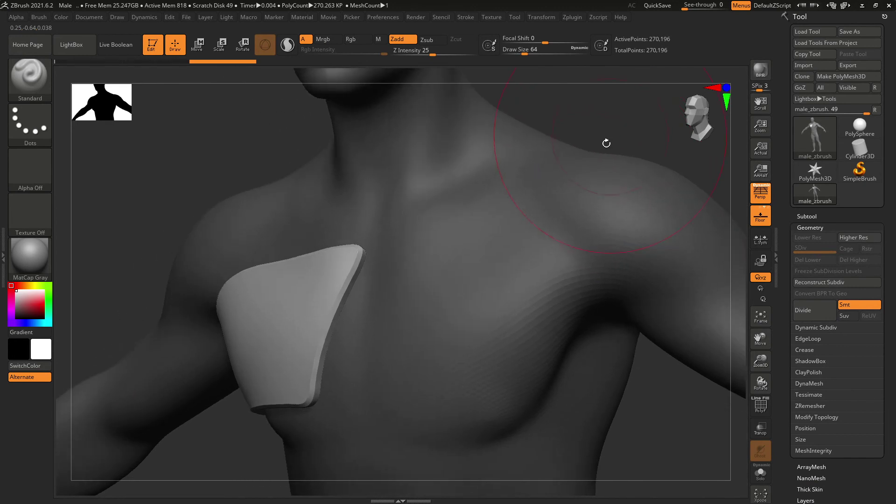
mouse_move(250, 443)
mouse_down()
mouse_move(286, 438)
mouse_move(250, 436)
mouse_move(330, 333)
mouse_up()
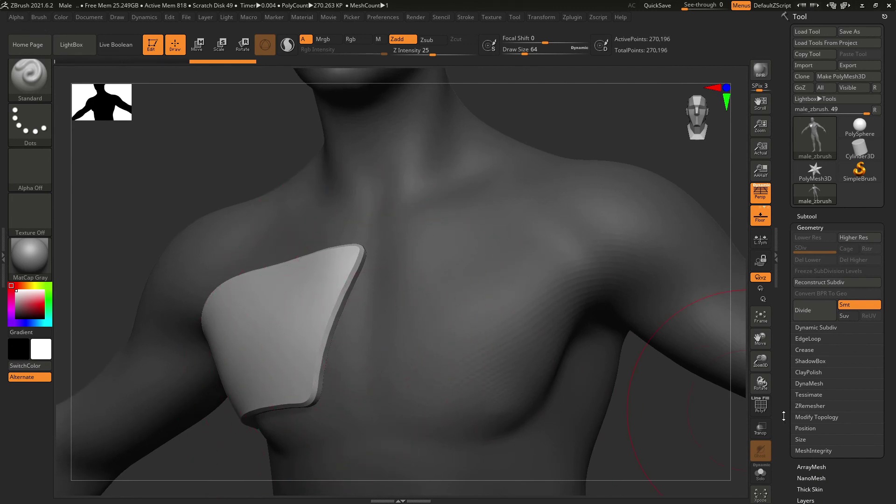
click(761, 410)
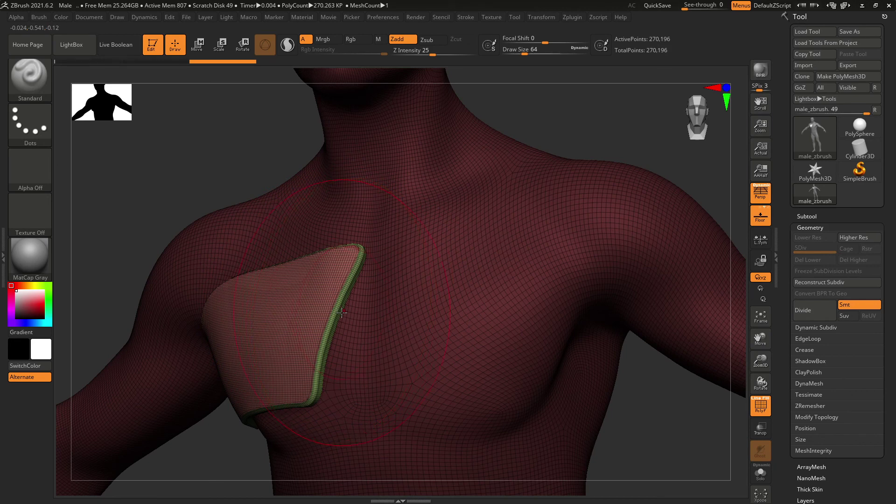
key(ctrl+shift)
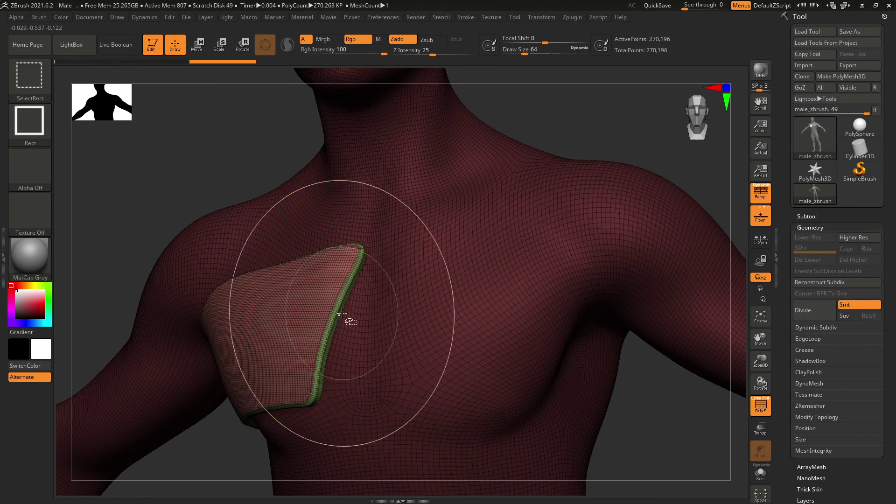
ctrl+shift+click(305, 302)
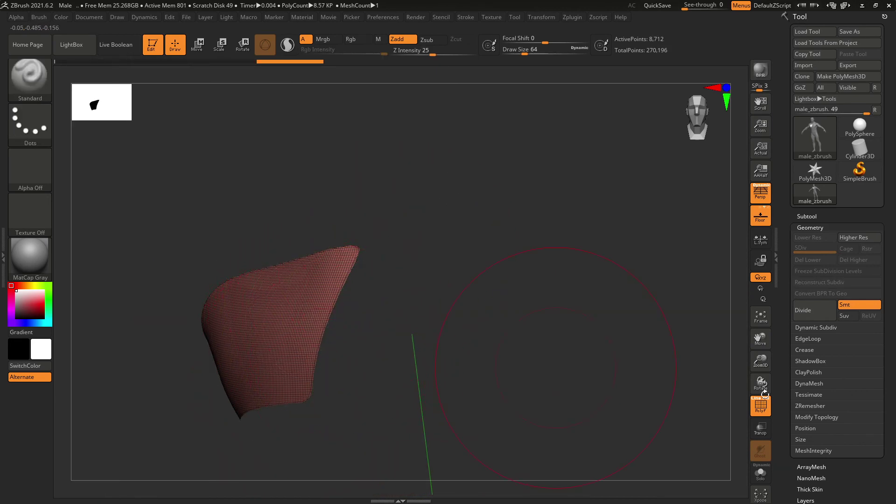
click(760, 408)
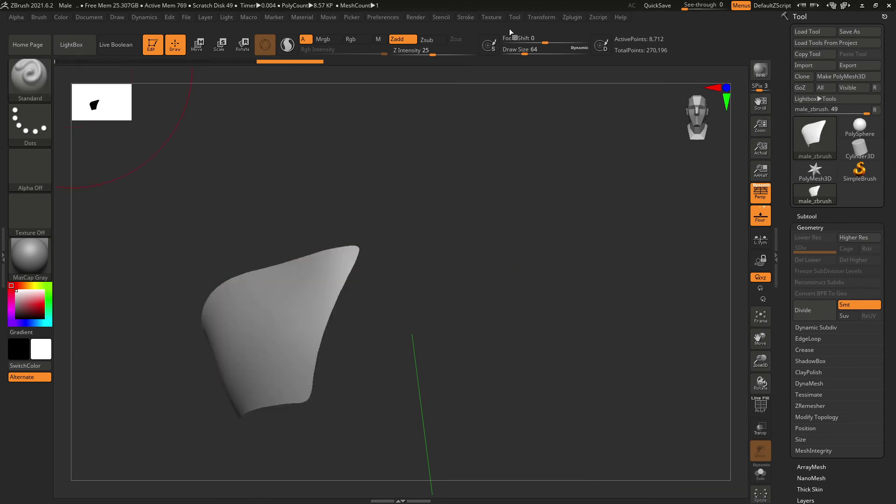
Choose the ExtrudeProfile2 brush and its half cylinder01 profile
click(37, 82)
mouse_move(502, 201)
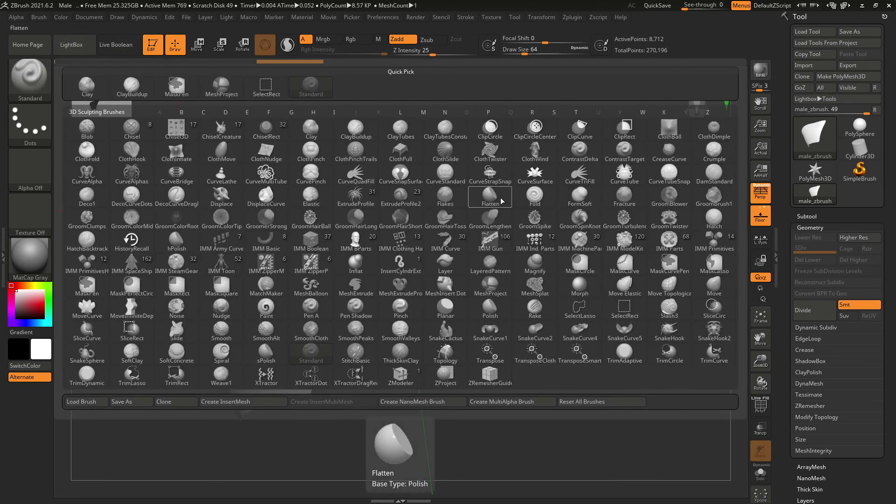
key(b)
key(F1)
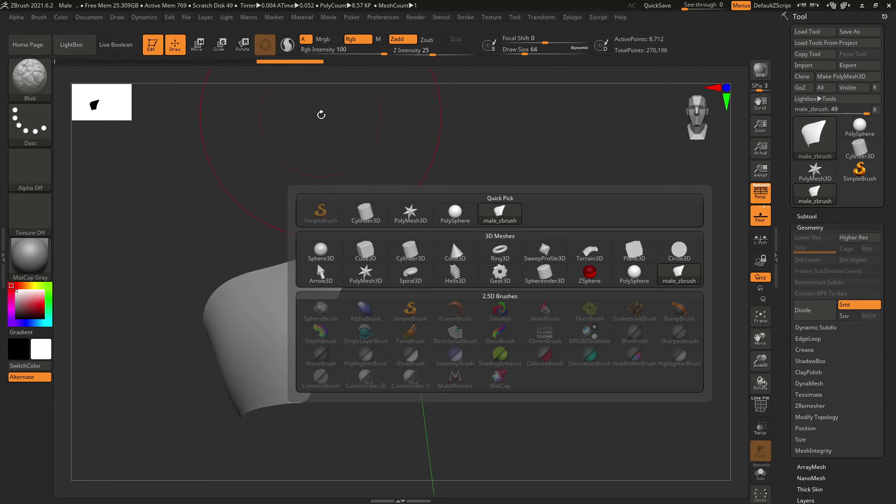
key(F2)
key(e)
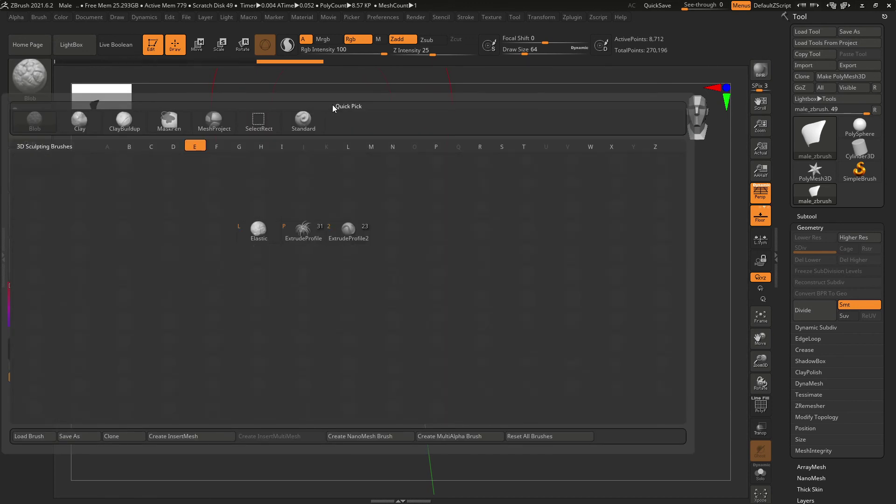
click(354, 230)
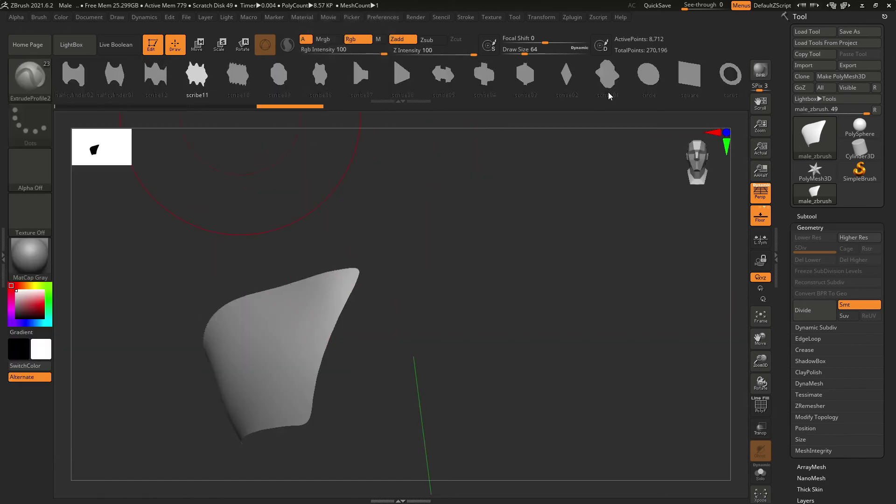
drag(625, 98, 685, 99)
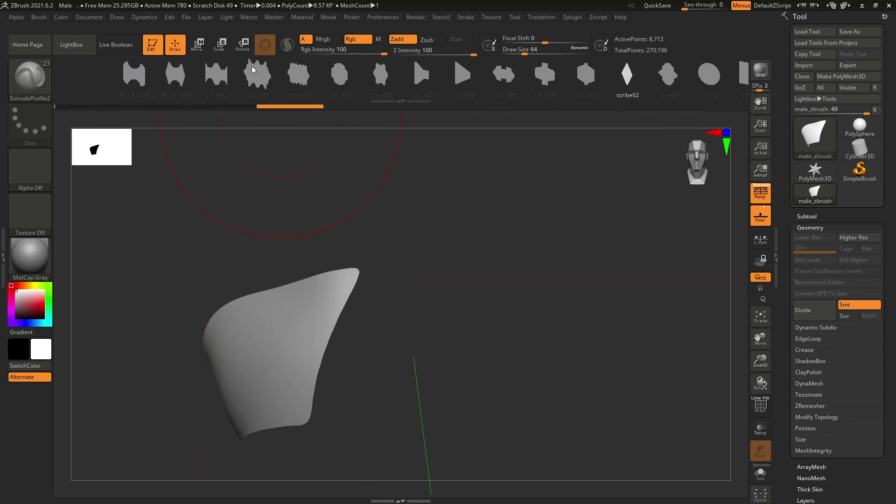
click(180, 78)
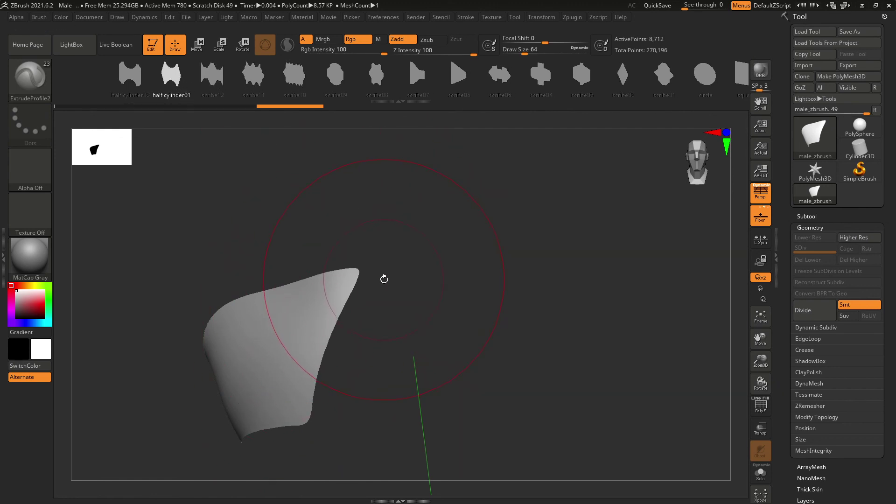
Reduce the ExtrudeProfile2 brush's draw size considerably
key(bracketright)
key(bracketleft)
key(bracketleft)
key(bracketleft)
key(bracketleft)
key(bracketleft)
key(bracketleft)
key(bracketleft)
key(bracketleft)
key(bracketleft)
key(bracketleft)
key(bracketleft)
key(bracketleft)
key(bracketleft)
key(bracketleft)
Frame the isolated plate with curves along its border only, excluding polygroups and creased edges, and extrude the half cylinder01 trim along it
click(467, 17)
click(519, 306)
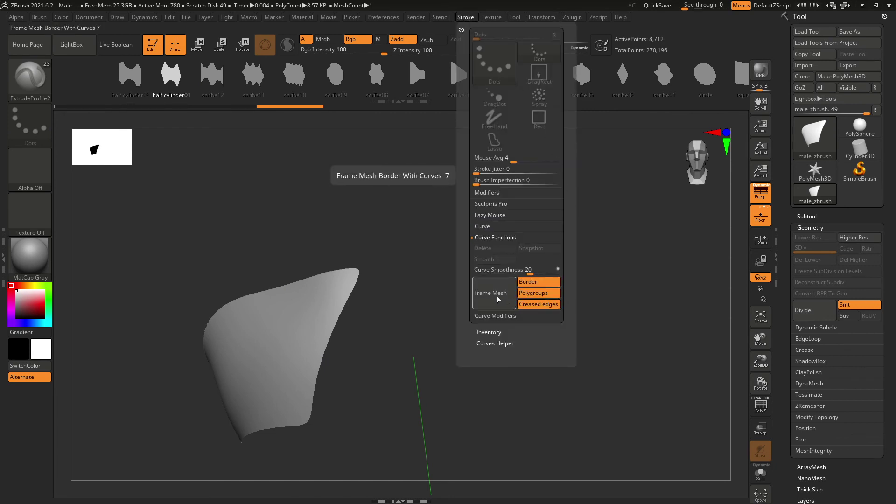
click(538, 304)
click(542, 294)
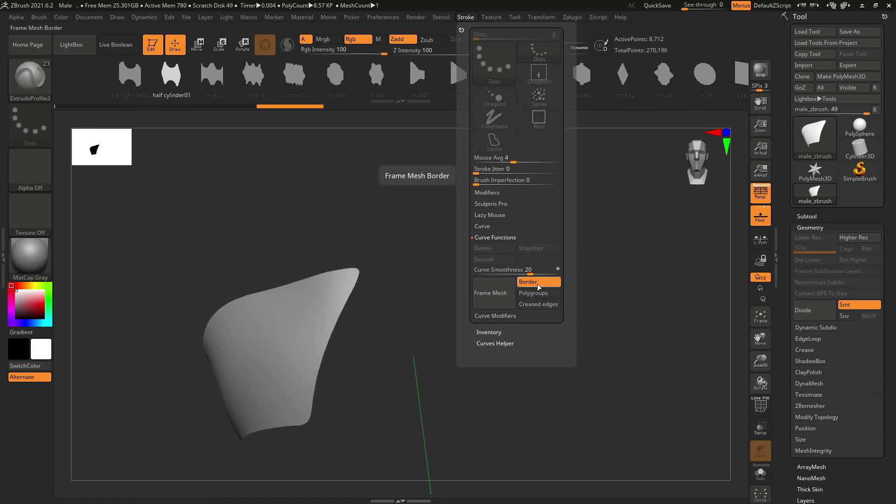
click(494, 298)
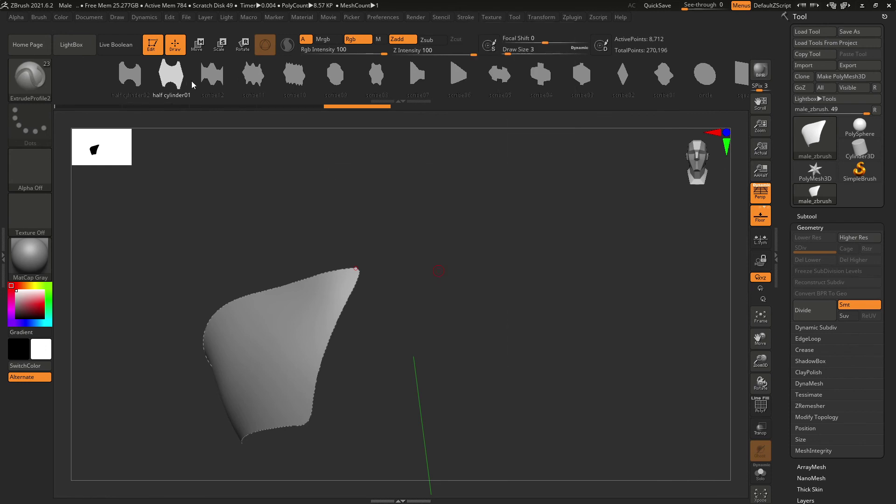
click(348, 307)
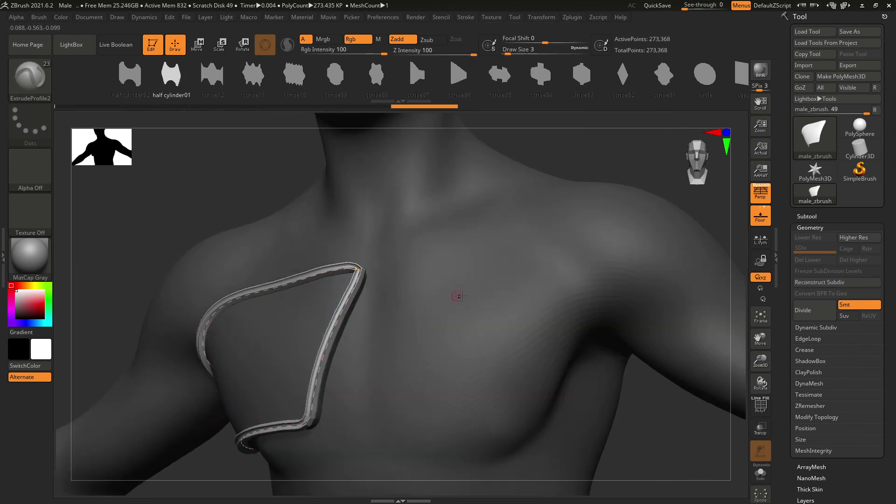
mouse_move(550, 159)
mouse_down()
mouse_move(600, 154)
mouse_move(552, 156)
mouse_up()
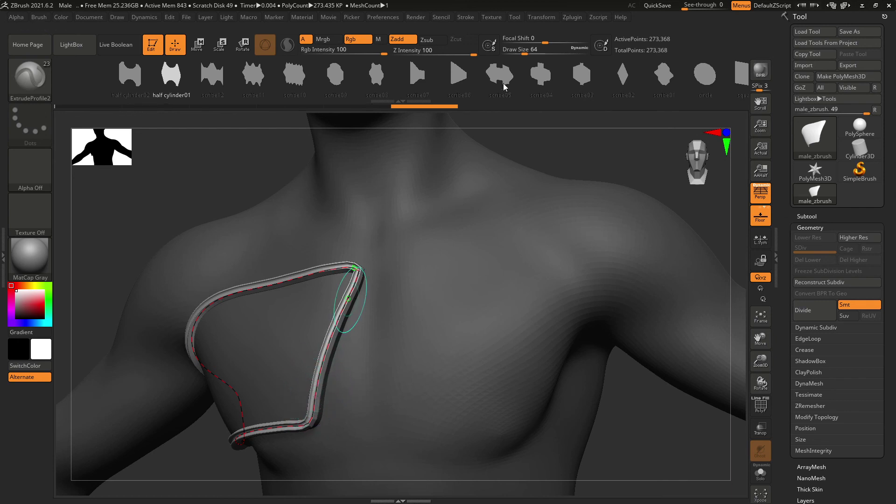
Swap the border trim's profile to scribe06, scribe04 and finally scribe02
click(458, 74)
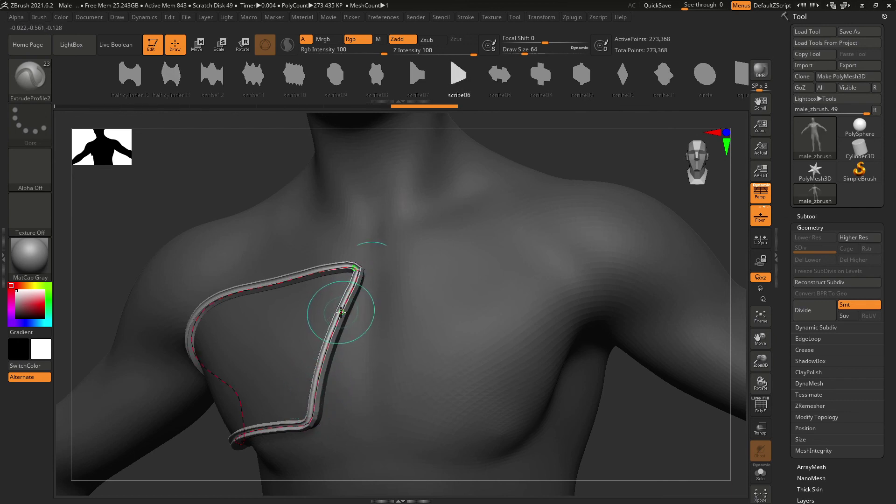
click(340, 311)
click(541, 77)
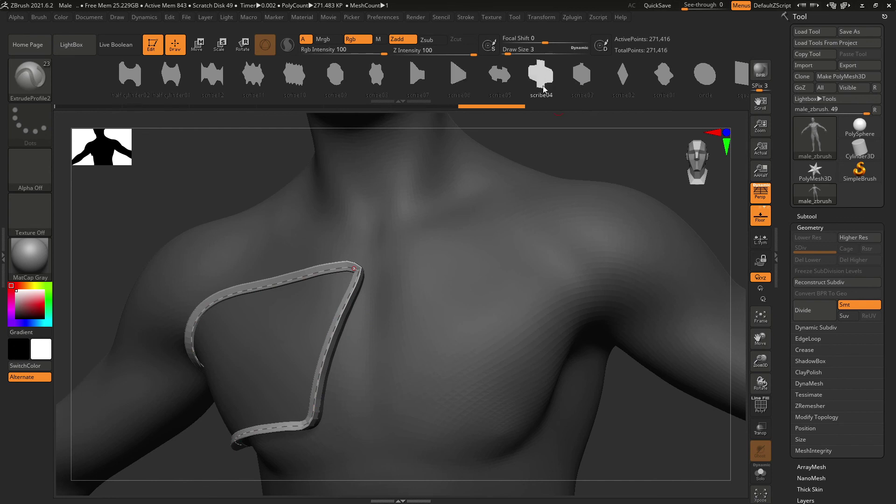
click(341, 297)
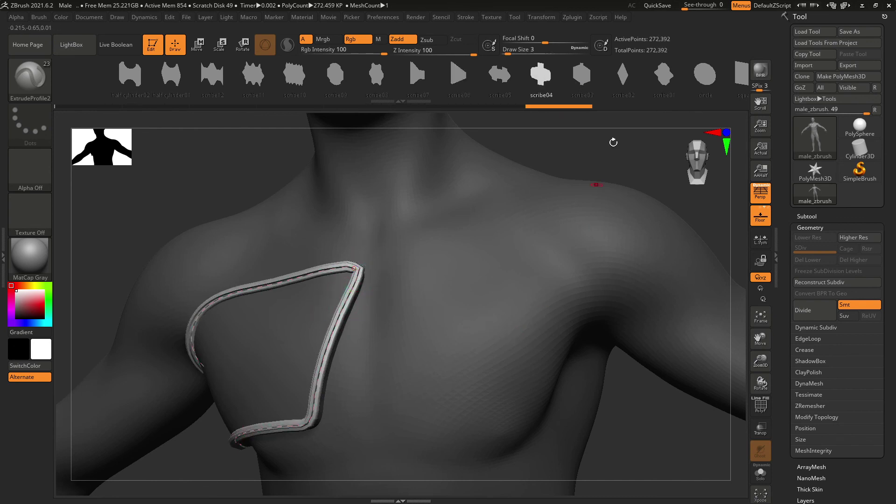
click(619, 74)
click(343, 304)
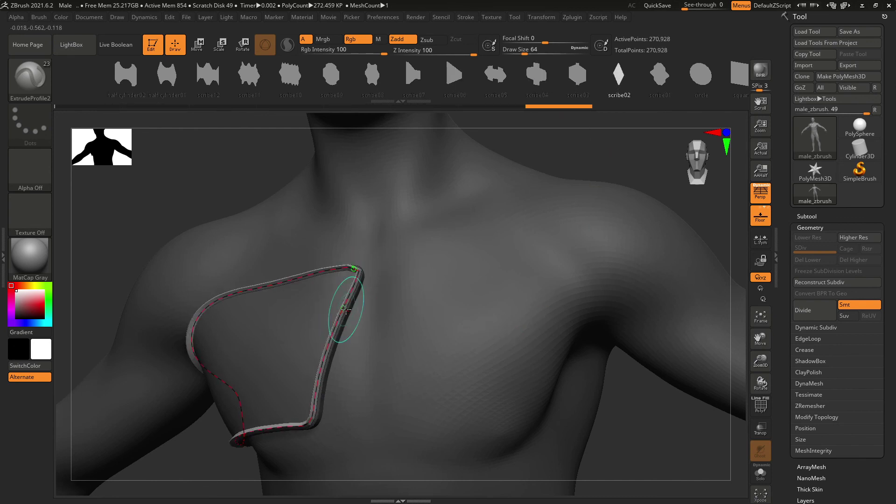
drag(612, 396, 609, 370)
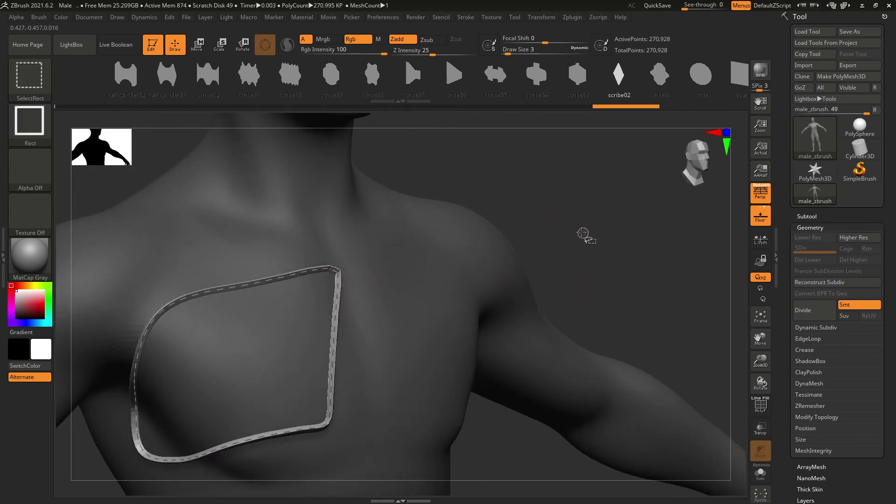
Isolate the chest plate by polygroup, restore the full torso, and reapply the scribe02 trim along the plate's border
ctrl+shift+drag(545, 207, 622, 255)
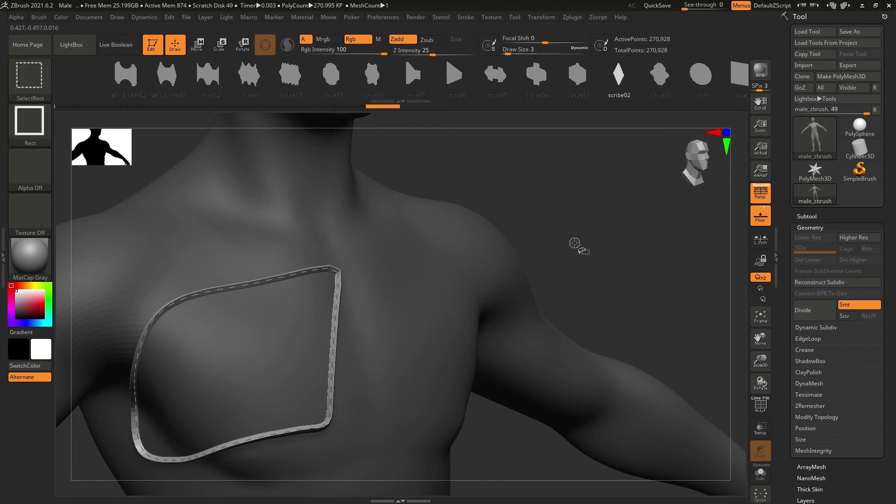
ctrl+shift+click(335, 344)
ctrl+shift+click(336, 342)
ctrl+shift+click(336, 342)
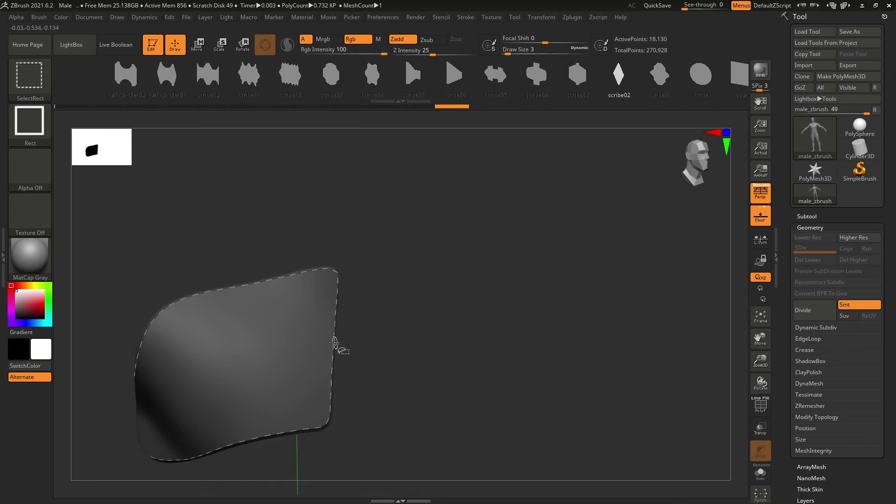
drag(578, 244, 548, 245)
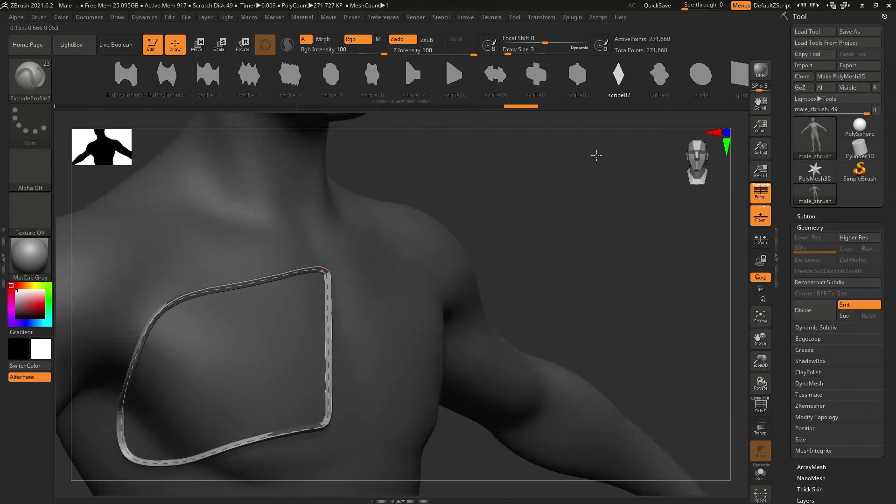
drag(596, 155, 542, 204)
mouse_move(550, 259)
mouse_down()
mouse_move(548, 225)
mouse_move(534, 258)
mouse_move(512, 236)
mouse_move(594, 260)
mouse_up()
drag(509, 227, 480, 285)
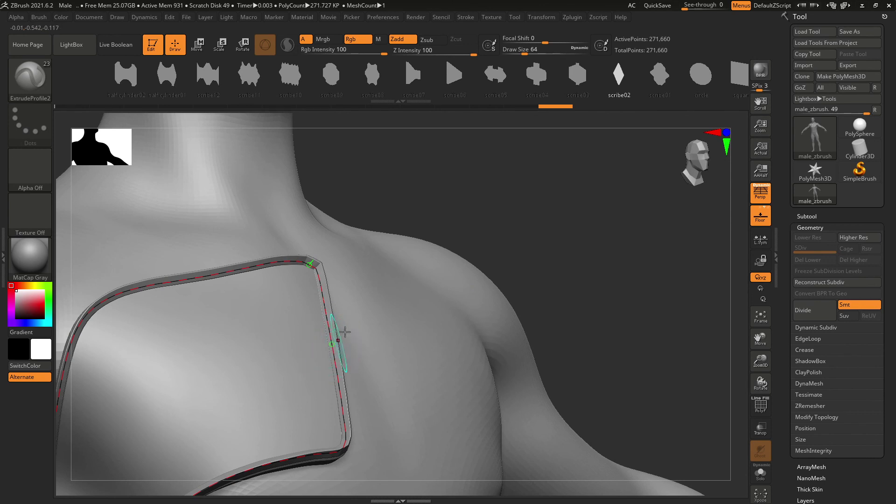
click(333, 332)
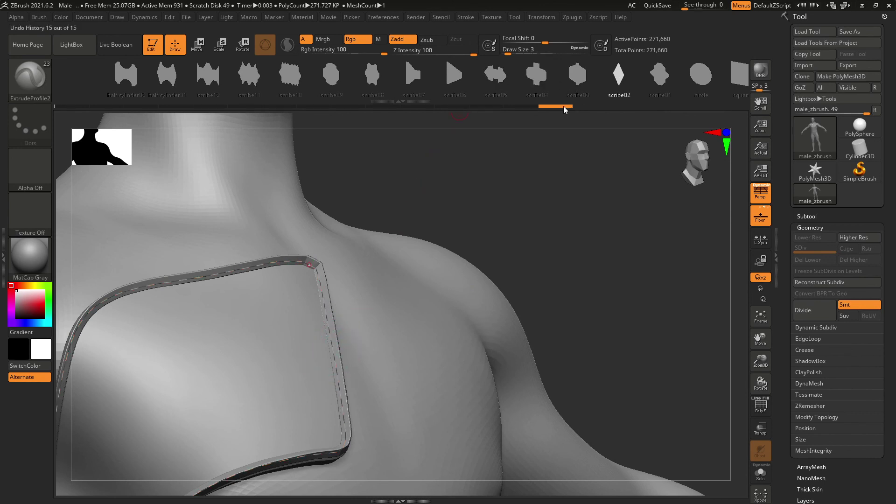
Try the torus and shape05 profiles on the border trim and undo both
drag(679, 95, 376, 117)
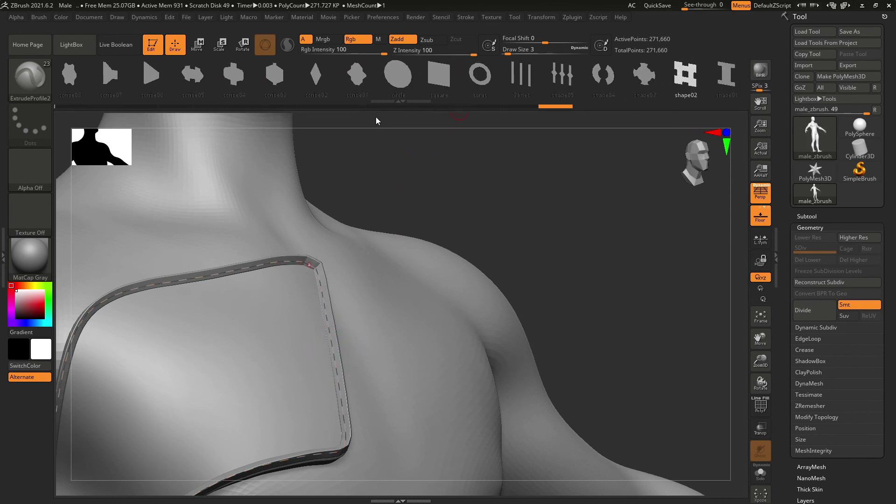
click(477, 75)
click(327, 307)
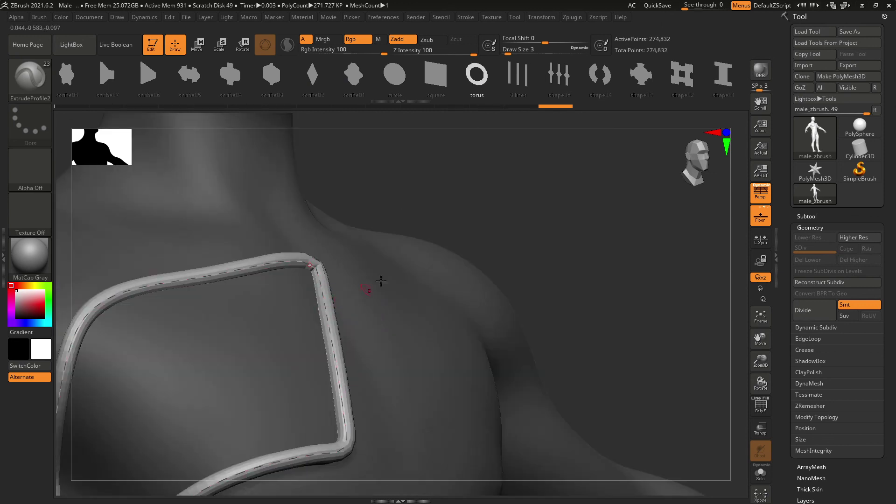
drag(469, 202, 562, 172)
click(559, 75)
click(346, 268)
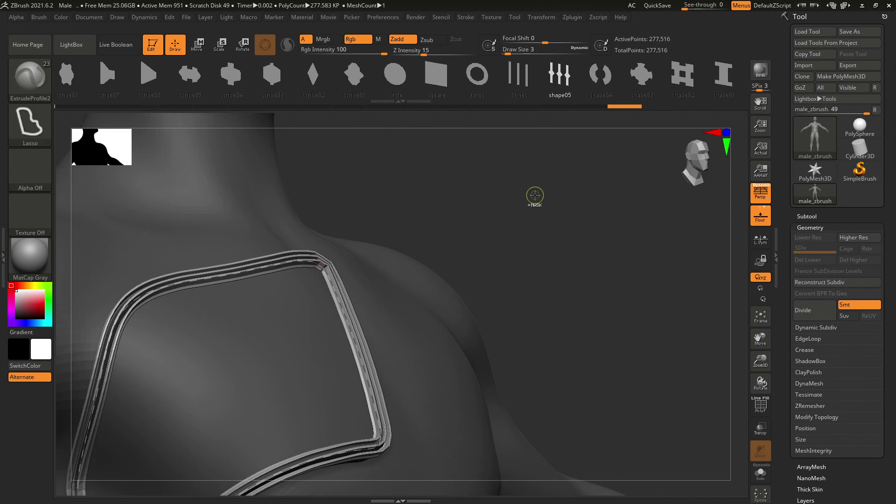
key(ctrl+z)
key(ctrl+z)
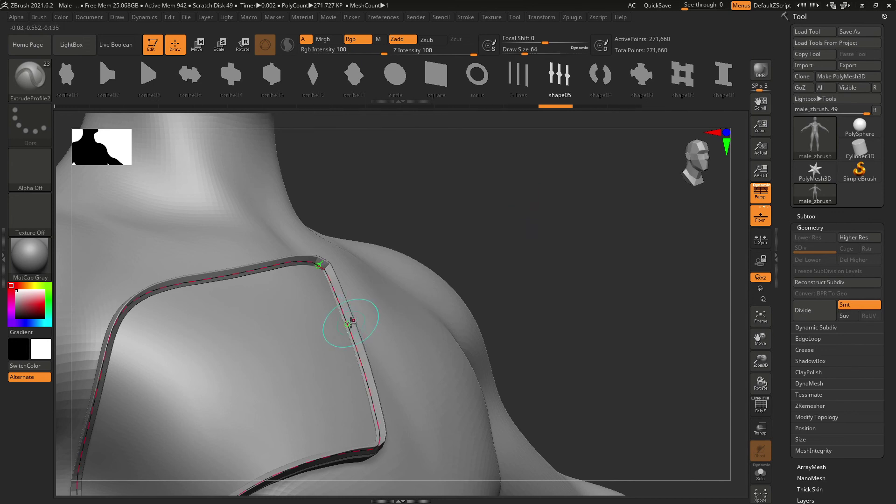
Try the scribe09 profile on the chest plate's border trim
drag(438, 95, 488, 90)
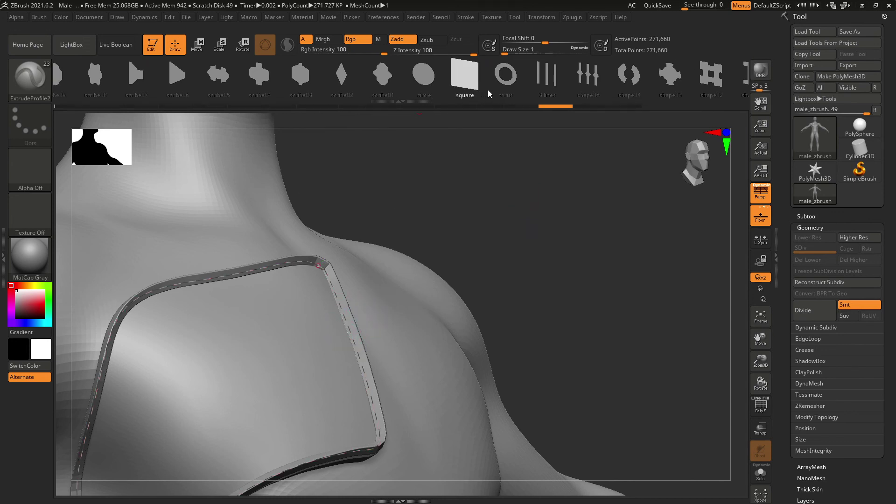
drag(355, 82, 574, 74)
click(247, 77)
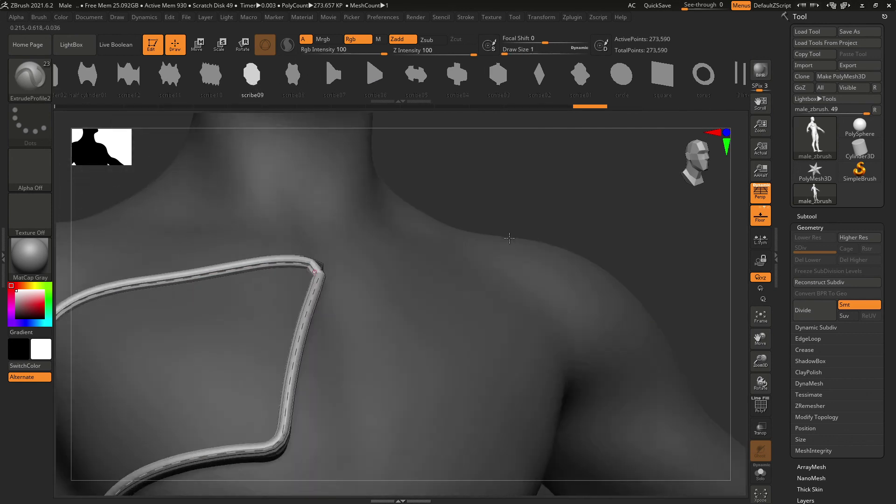
drag(509, 238, 460, 243)
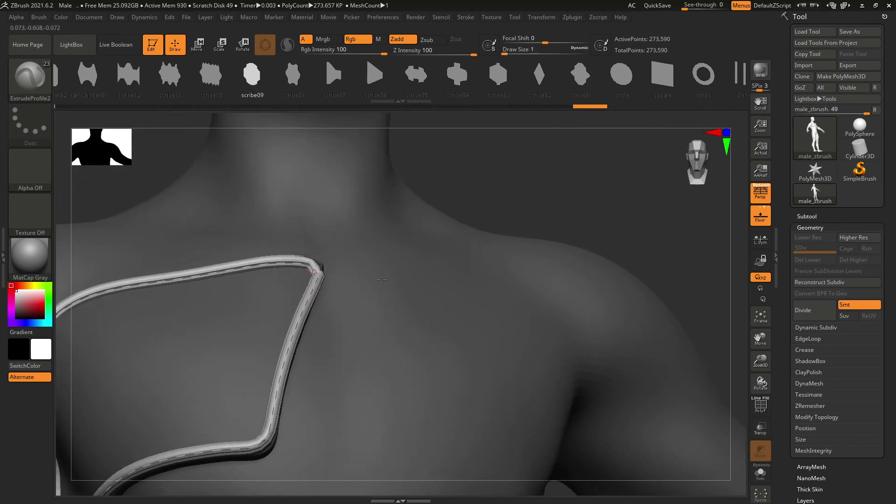
Pull the trim curve away from the plate's border to the opposite side of the chest and regenerate the trim on it
drag(299, 327, 634, 305)
click(296, 358)
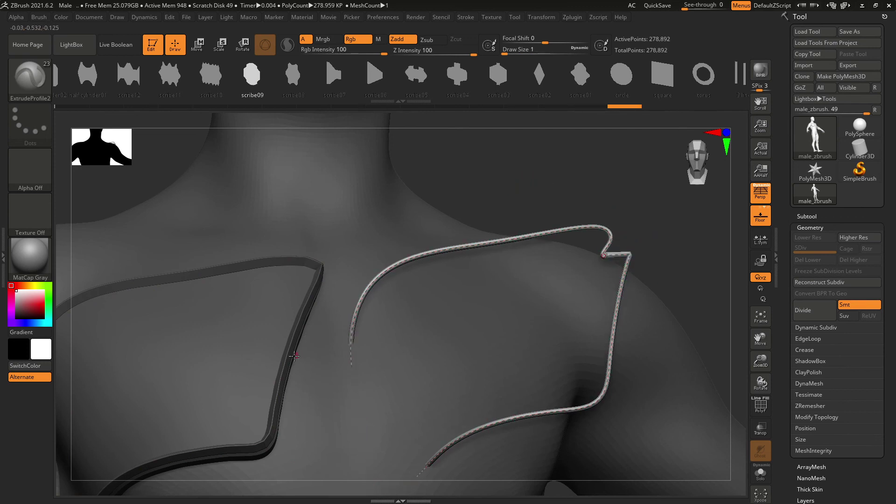
click(607, 285)
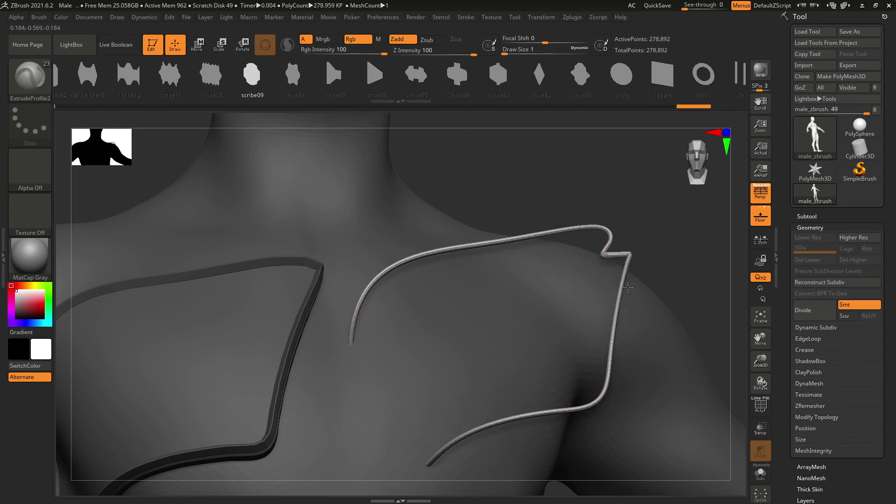
drag(591, 190, 584, 191)
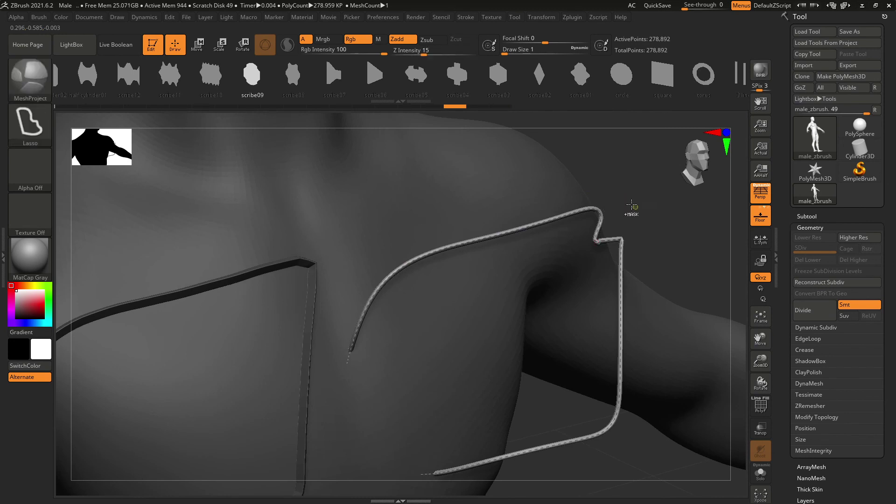
Undo the moved trim curve and the scribe09 profile on the border
key(ctrl+z)
key(ctrl+z)
key(ctrl+z)
key(ctrl+z)
key(ctrl+z)
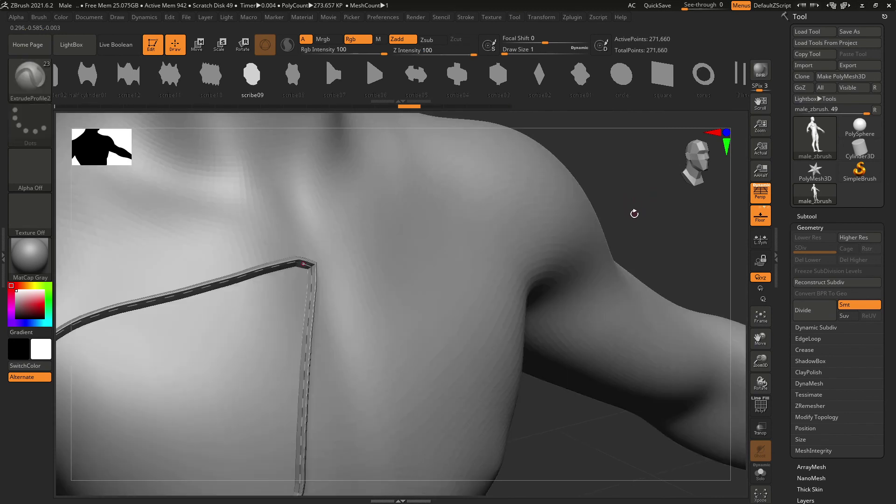
key(ctrl+z)
Switch from ExtrudeProfile2 to the ClayBuildup brush with the trimmed chest plate and the head in view
alt+drag(647, 223, 632, 172)
alt+drag(460, 348, 583, 53)
alt+drag(595, 202, 600, 140)
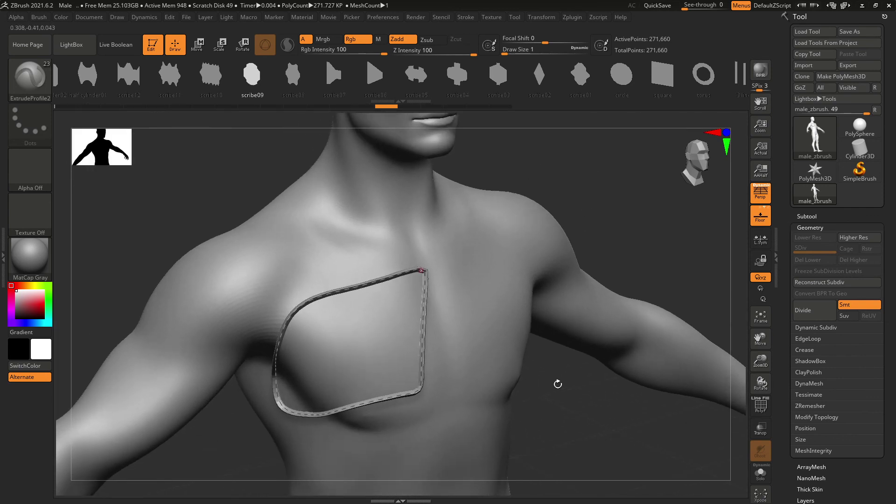
drag(558, 384, 521, 384)
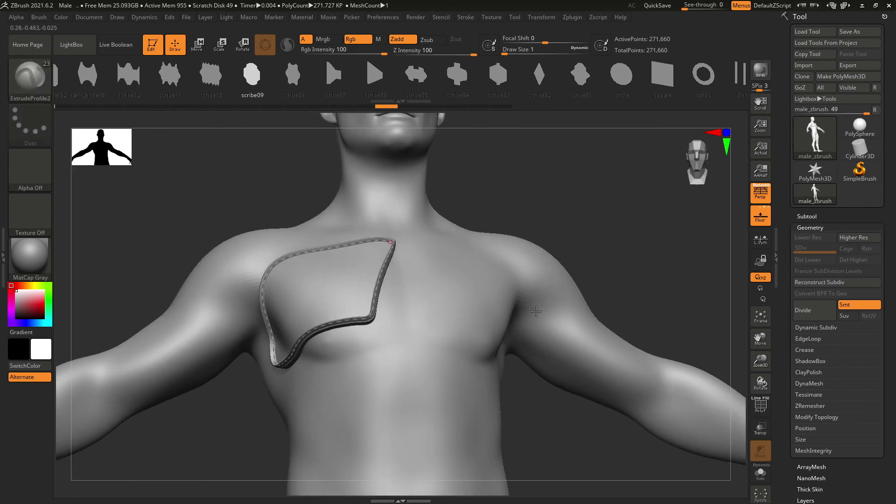
click(29, 77)
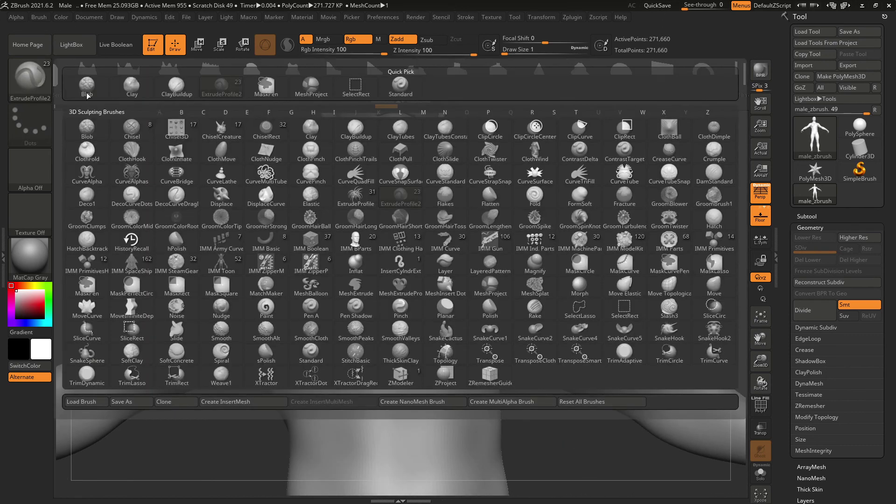
click(175, 87)
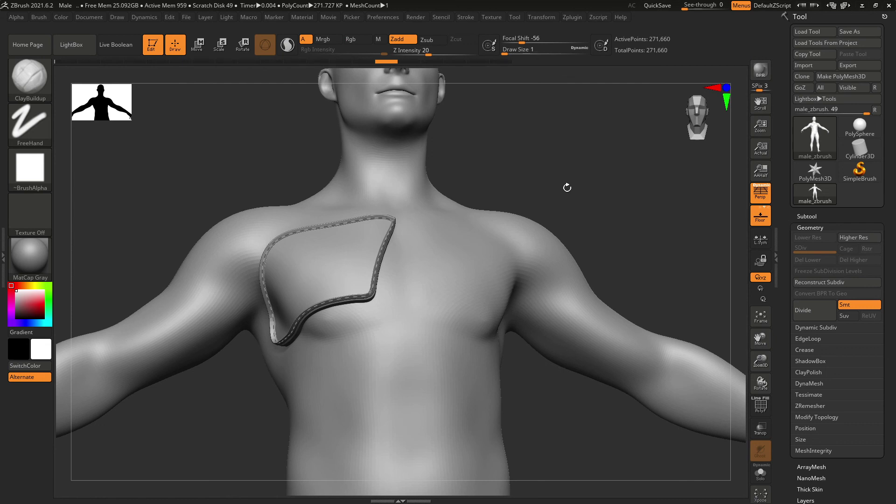
drag(558, 180, 444, 264)
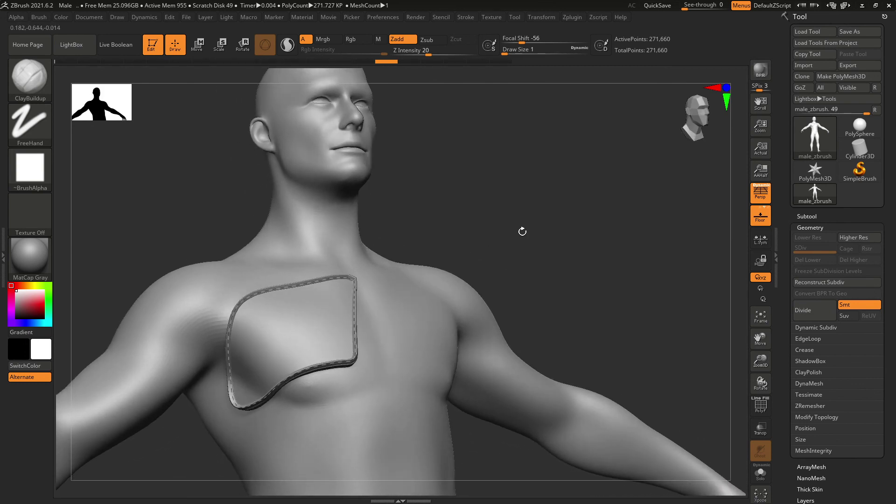